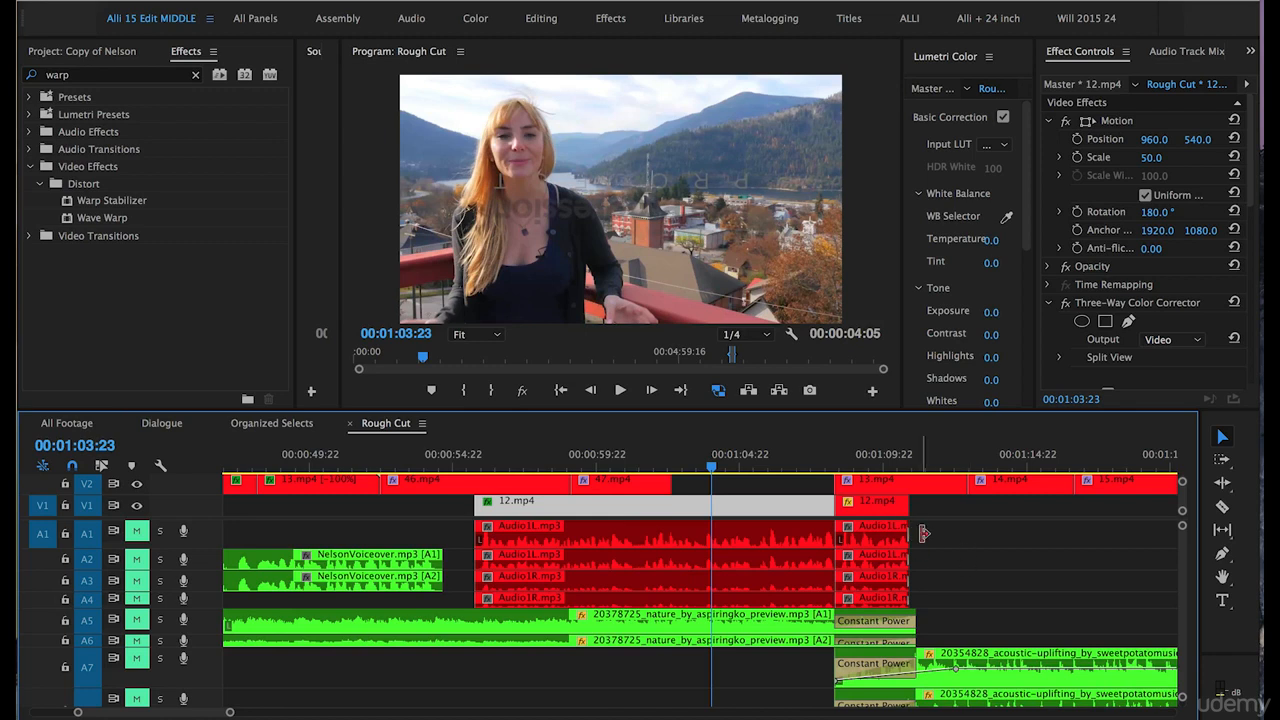
Unmute audio tracks A1 and A2 and play back the dialogue from about 00:01:03:23 to check its level.
left_click(137, 531)
left_click(137, 559)
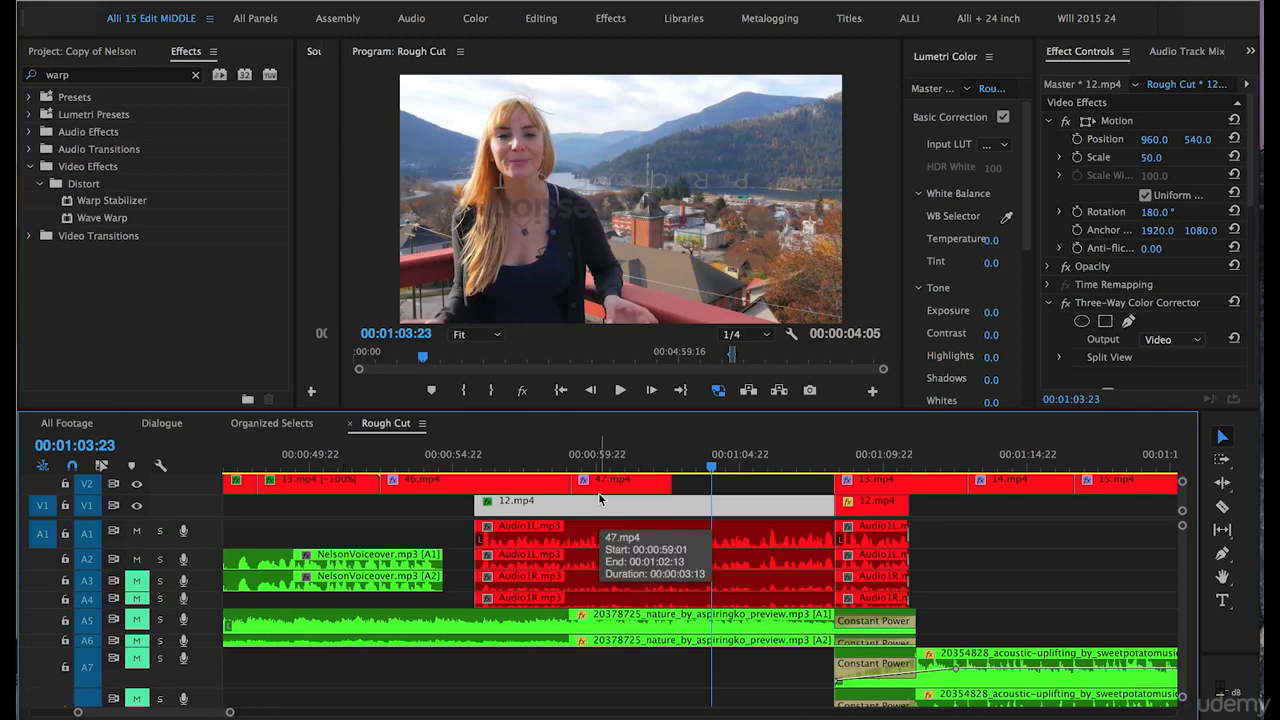
key("space")
key("space")
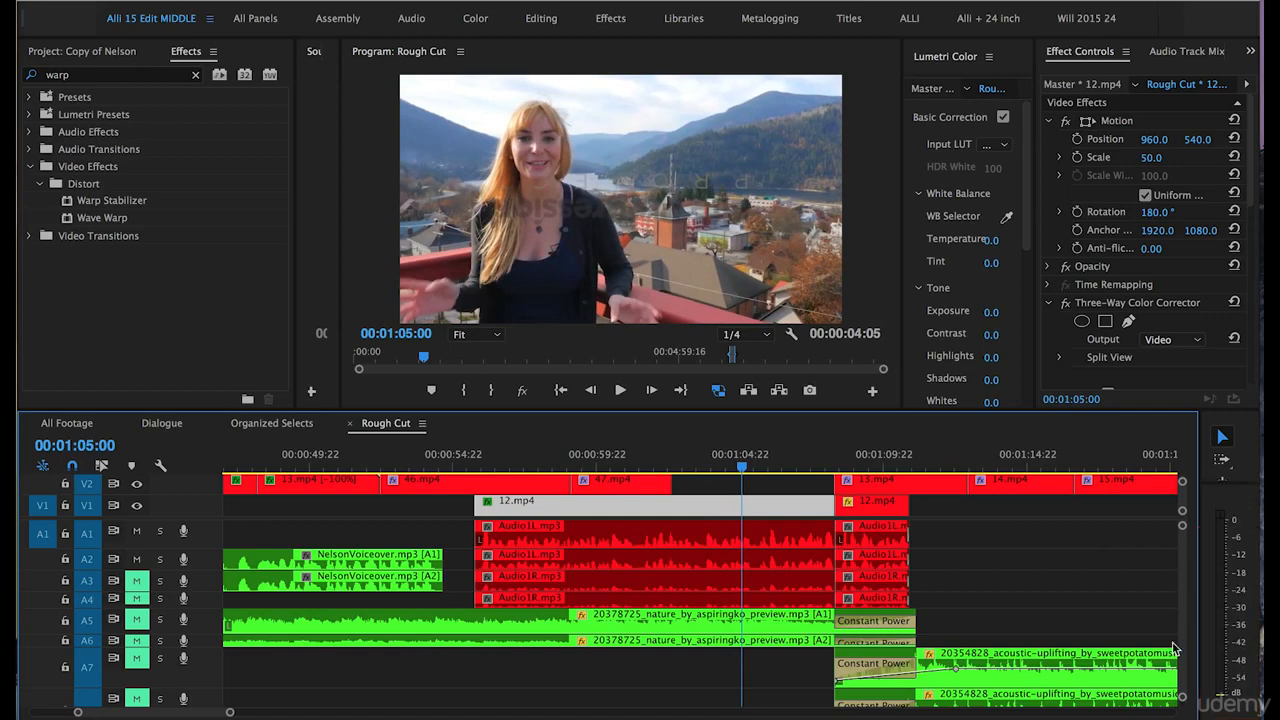
left_click(712, 466)
key("space")
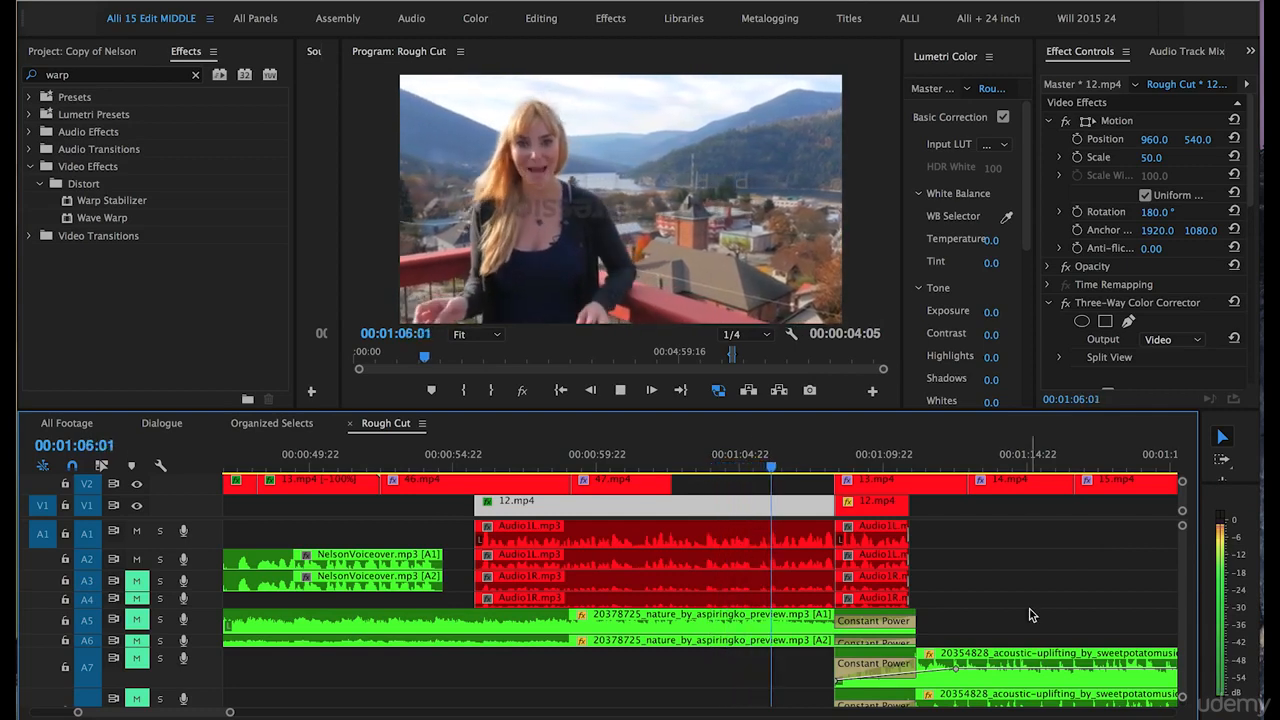
key("space")
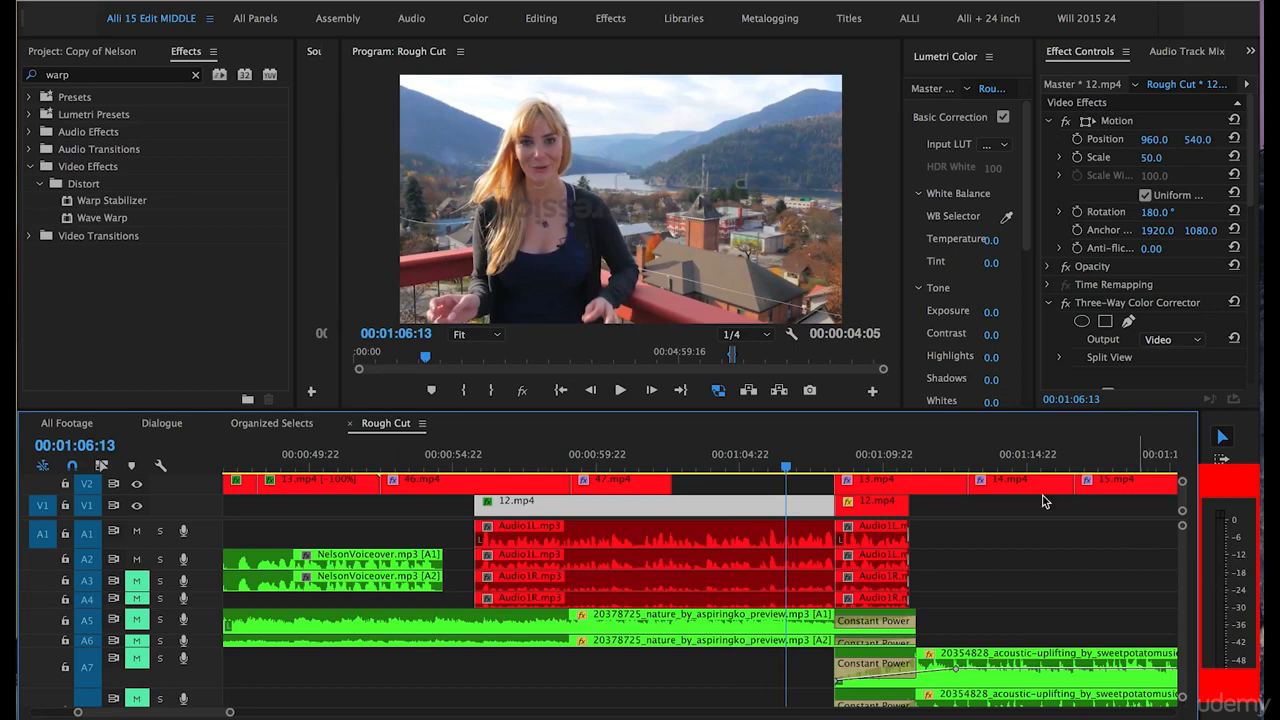
Play the dialogue while lowering and raising the system volume, comparing what is heard with the audio meters.
left_click(710, 484)
key("XF86AudioLowerVolume")
key("XF86AudioLowerVolume")
key("XF86AudioLowerVolume")
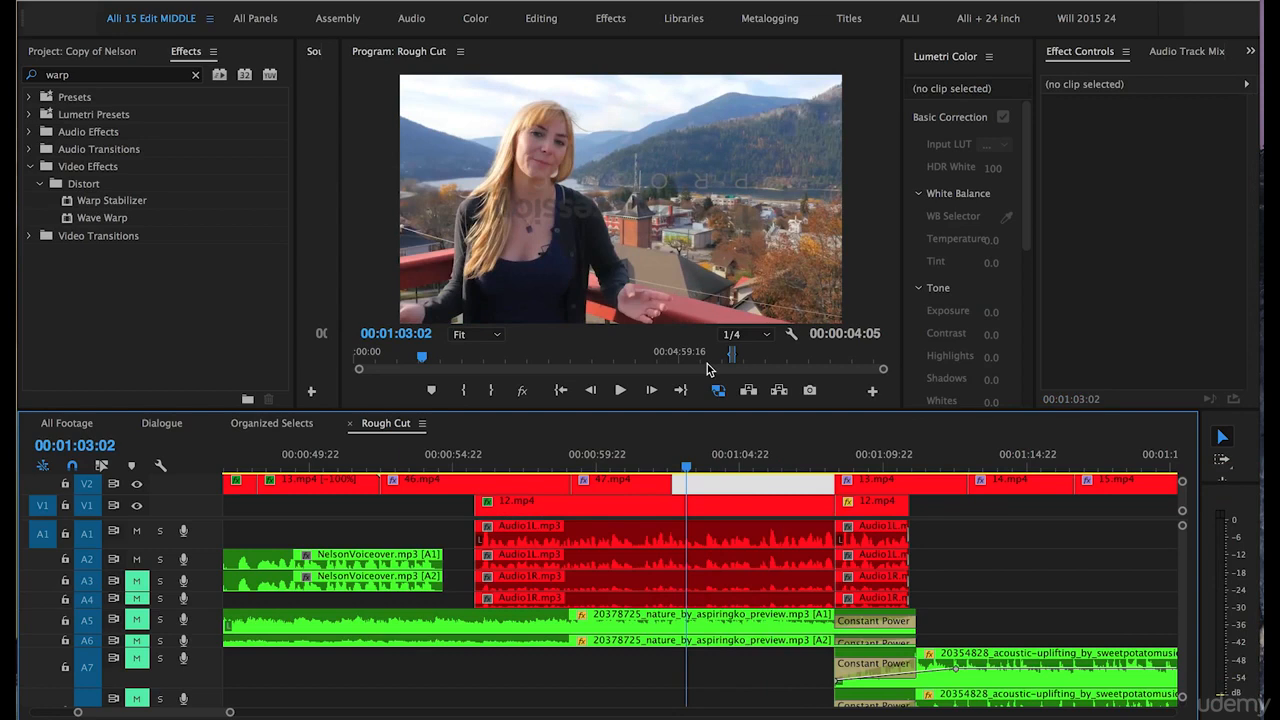
key("XF86AudioLowerVolume")
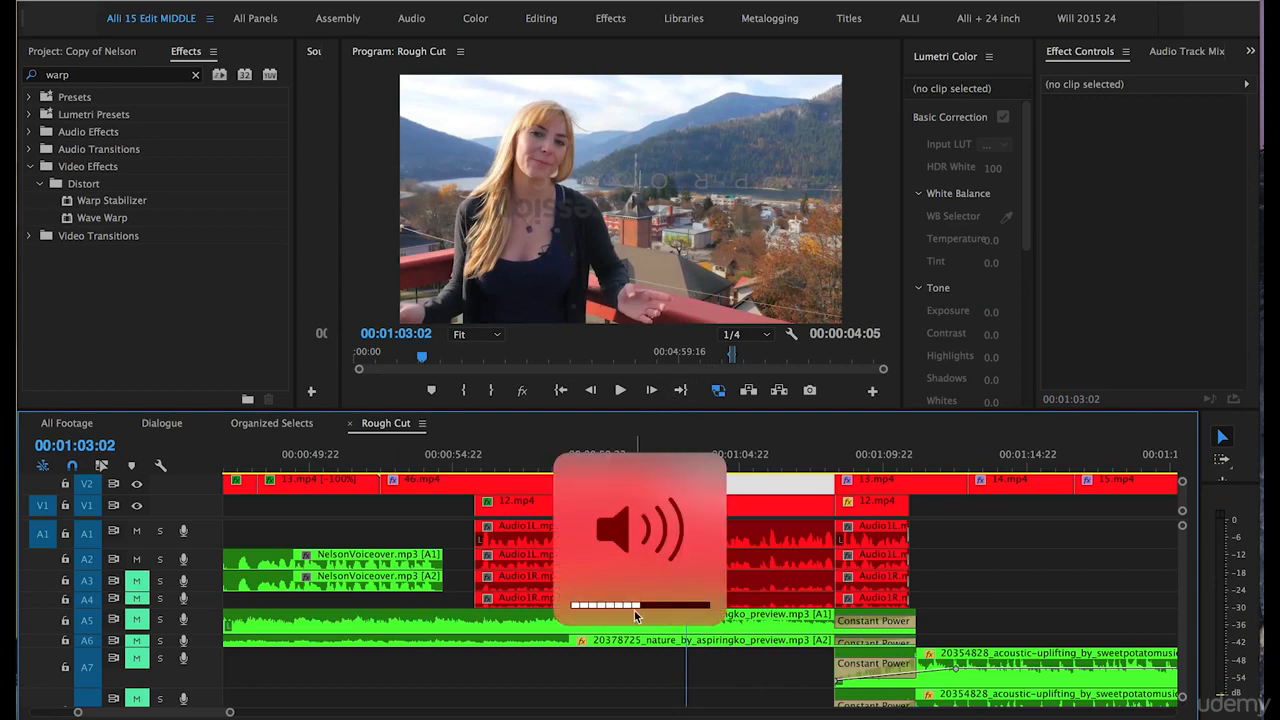
key("XF86AudioRaiseVolume")
key("XF86AudioRaiseVolume")
key("XF86AudioRaiseVolume")
key("XF86AudioRaiseVolume")
key("XF86AudioRaiseVolume")
key("XF86AudioRaiseVolume")
key("XF86AudioRaiseVolume")
key("XF86AudioLowerVolume")
key("XF86AudioLowerVolume")
key("XF86AudioLowerVolume")
key("XF86AudioLowerVolume")
key("XF86AudioLowerVolume")
key("XF86AudioLowerVolume")
key("XF86AudioLowerVolume")
key("XF86AudioLowerVolume")
key("XF86AudioLowerVolume")
key("XF86AudioLowerVolume")
key("XF86AudioLowerVolume")
key("XF86AudioLowerVolume")
key("XF86AudioLowerVolume")
key("XF86AudioLowerVolume")
key("XF86AudioRaiseVolume")
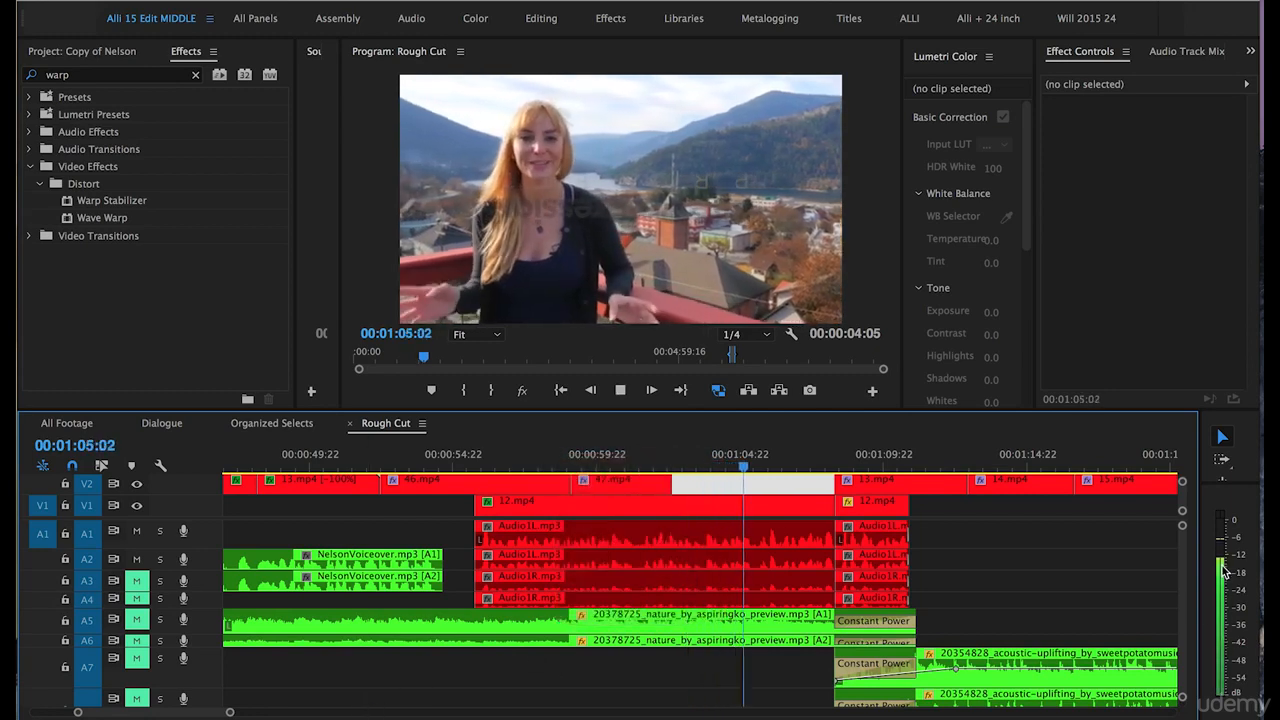
key("space")
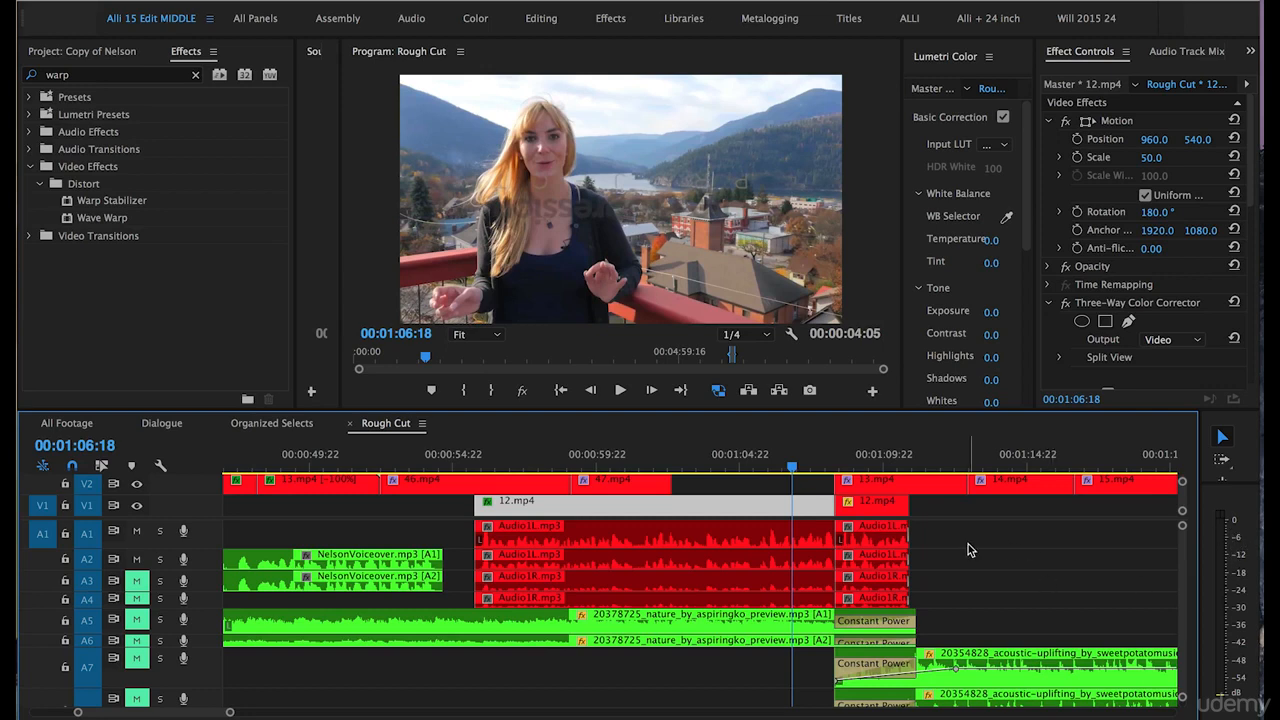
Adjust the gain of all the Audio1L.mp3 clips on tracks A1 and A2 by 6 dB.
left_click(930, 533)
left_click_drag(930, 533, 617, 566)
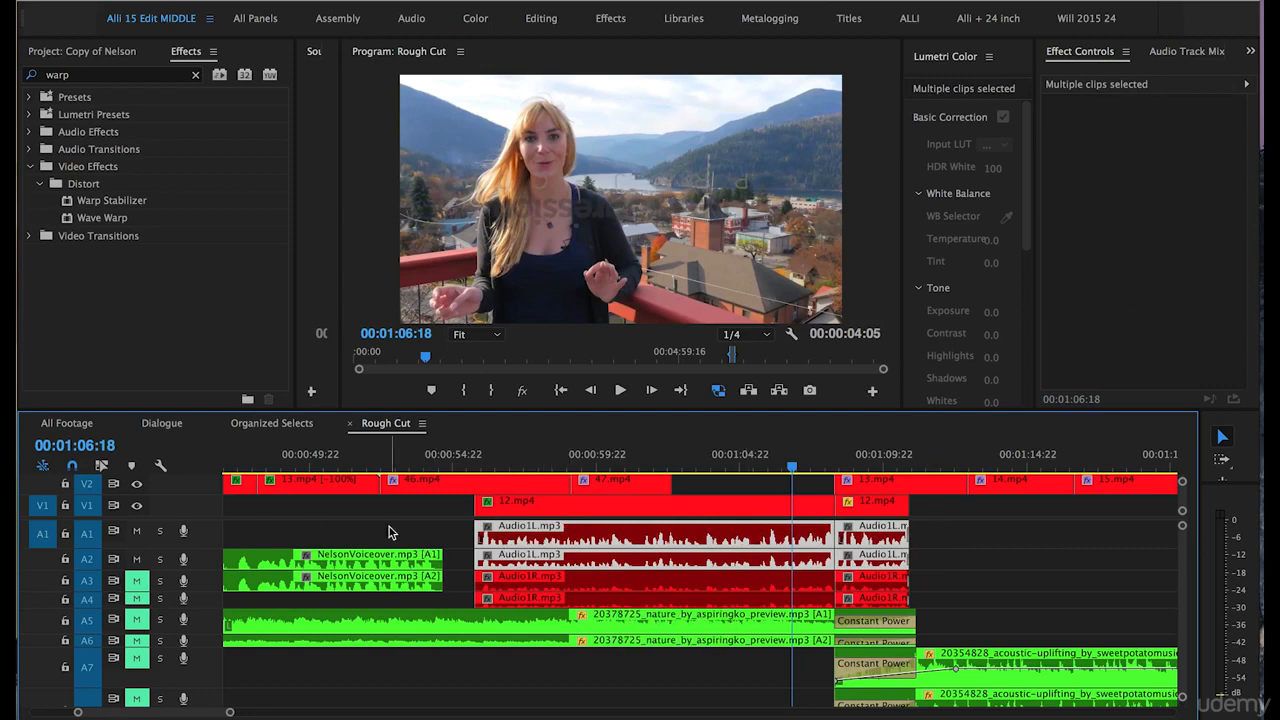
right_click(706, 535)
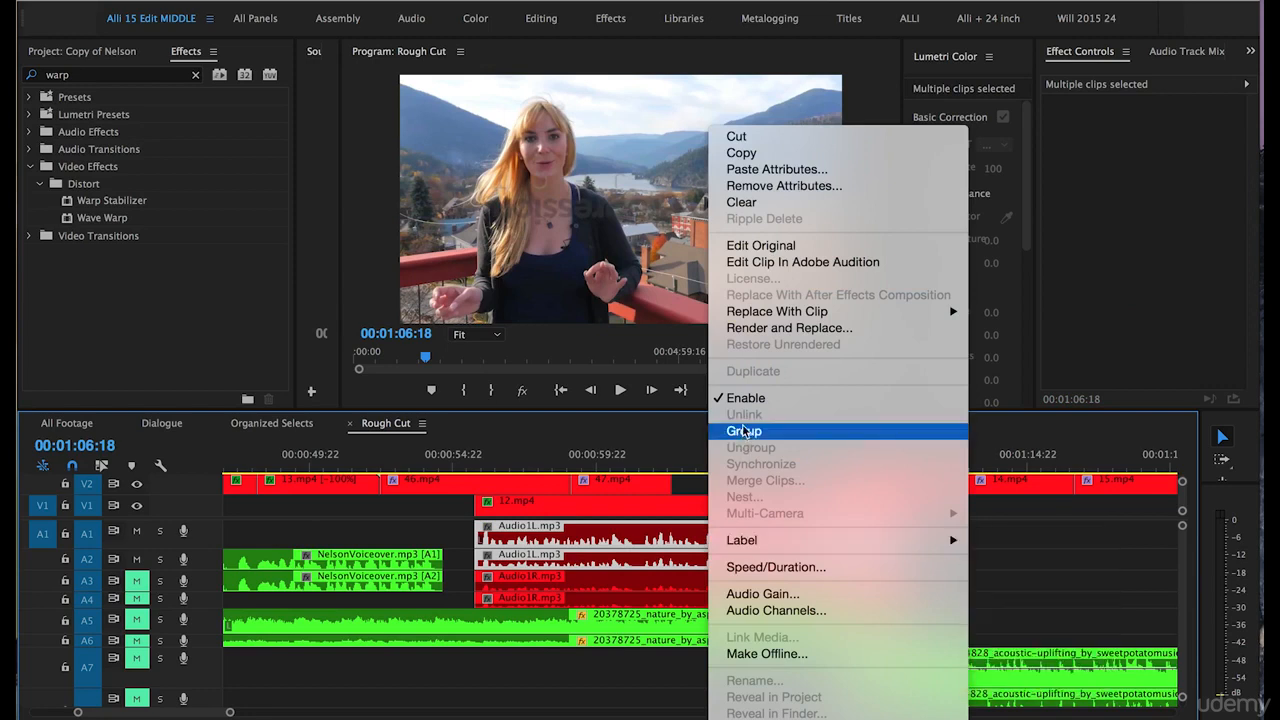
left_click(760, 594)
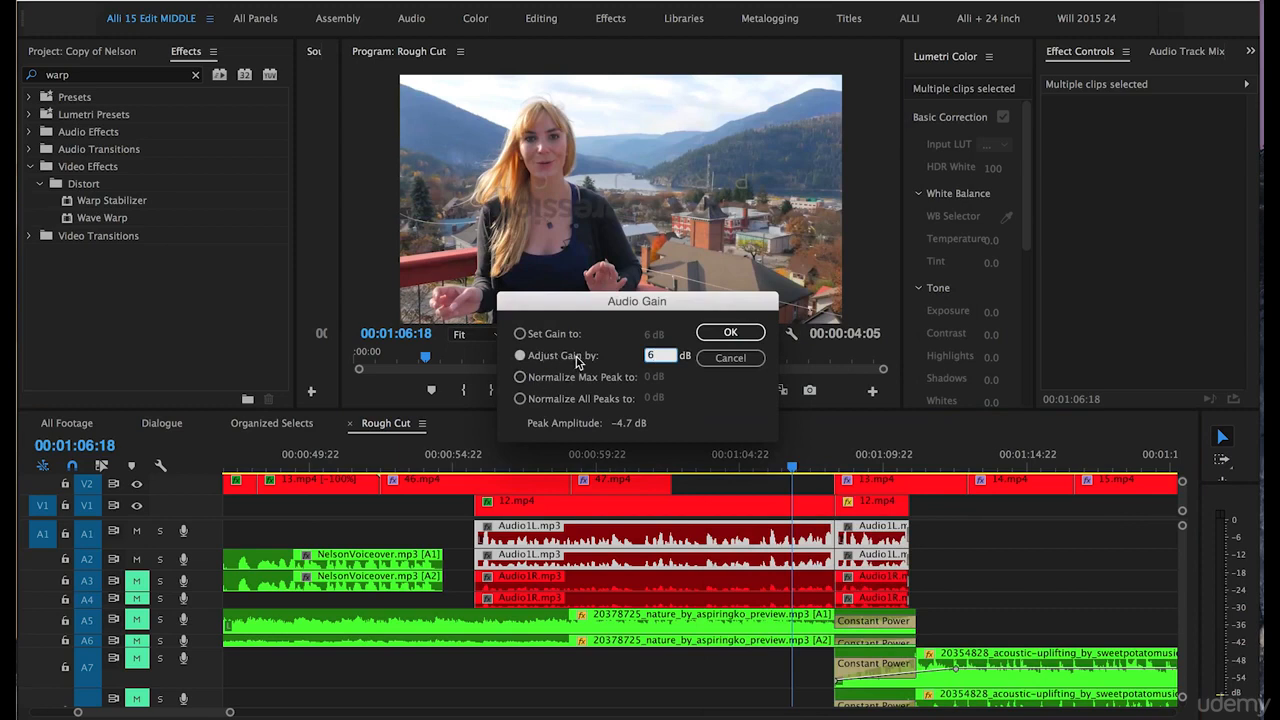
double_click(650, 357)
left_click(728, 333)
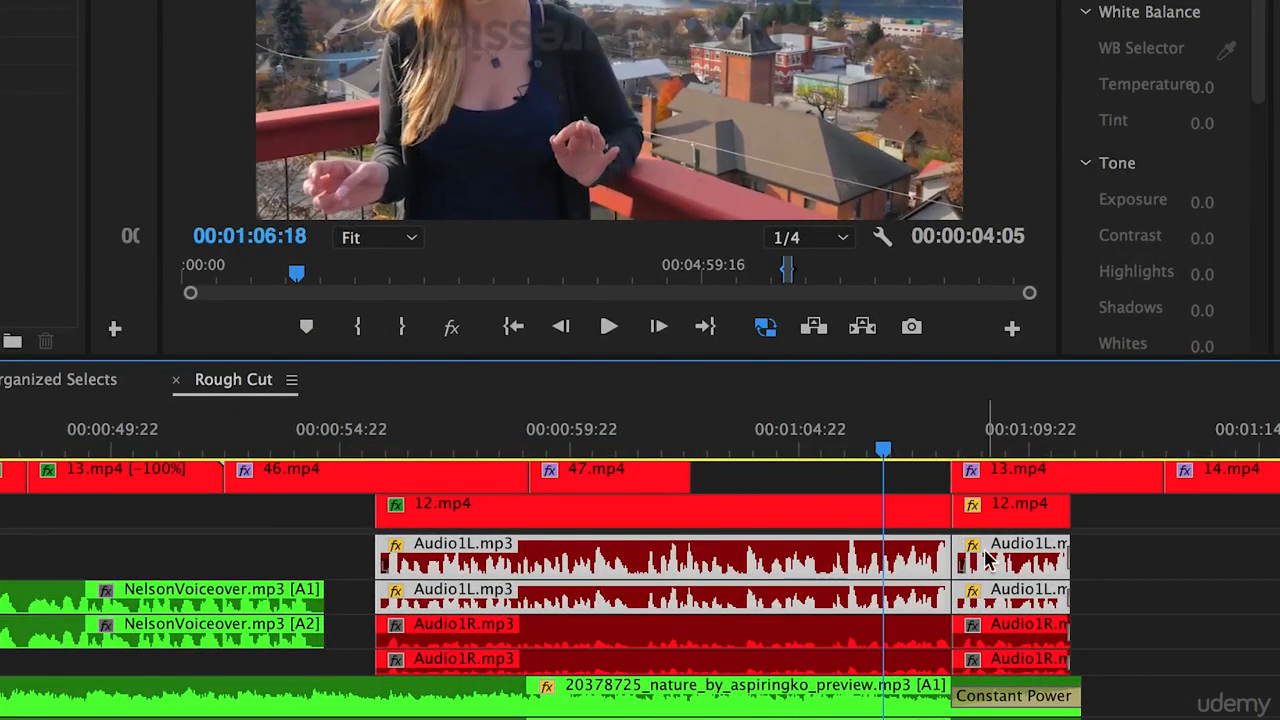
Check the gain applied to the Audio1L.mp3 clips and play back the dialogue from 00:01:03:11 on the meters.
mouse_move(975, 562)
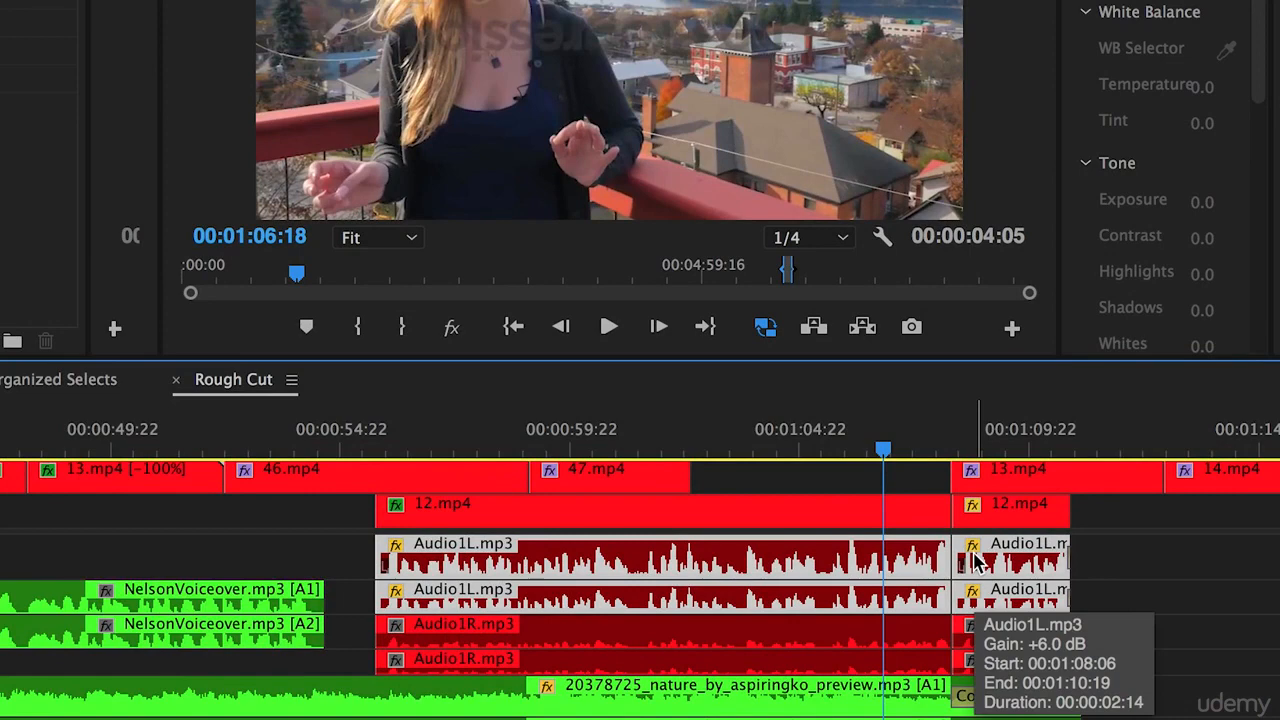
left_click(731, 440)
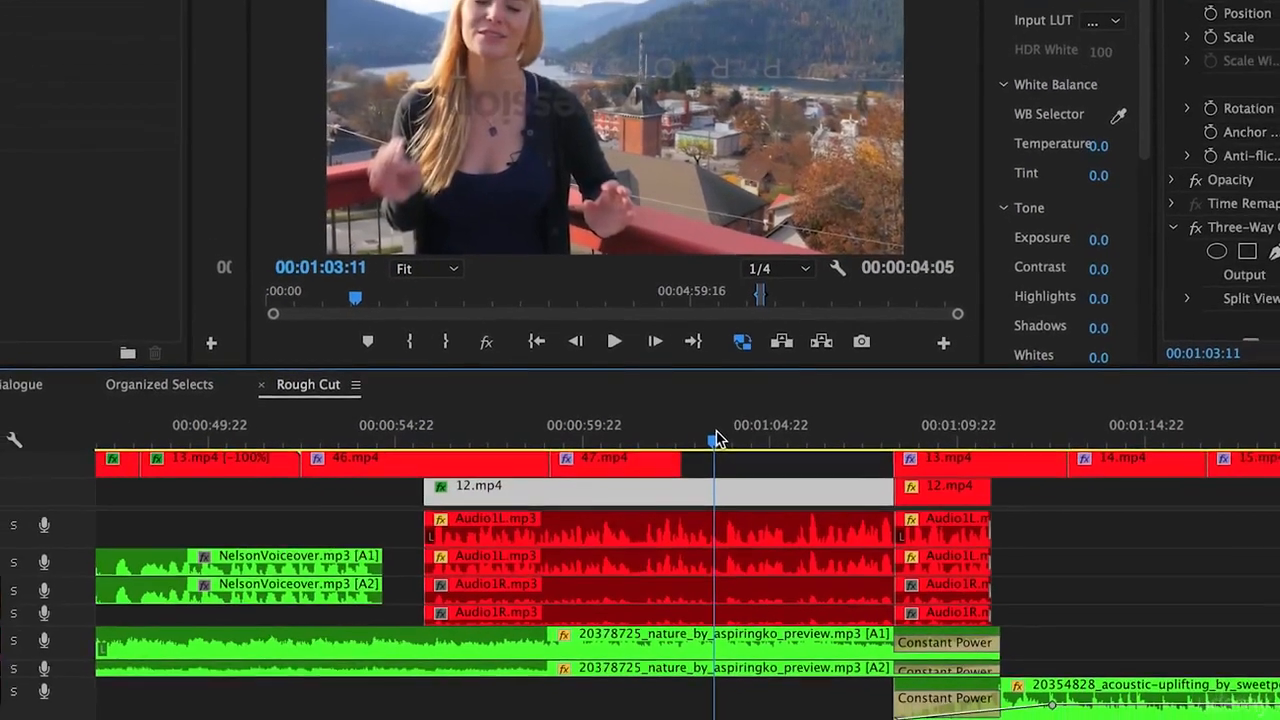
key("space")
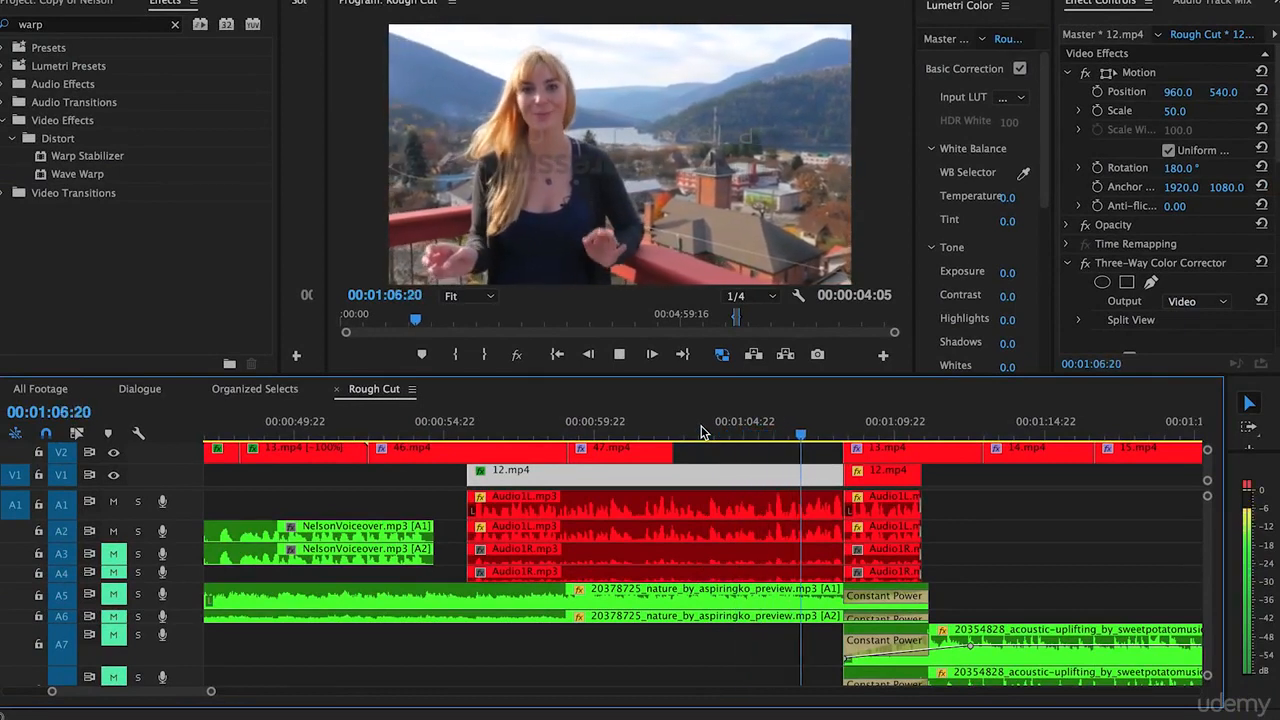
key("space")
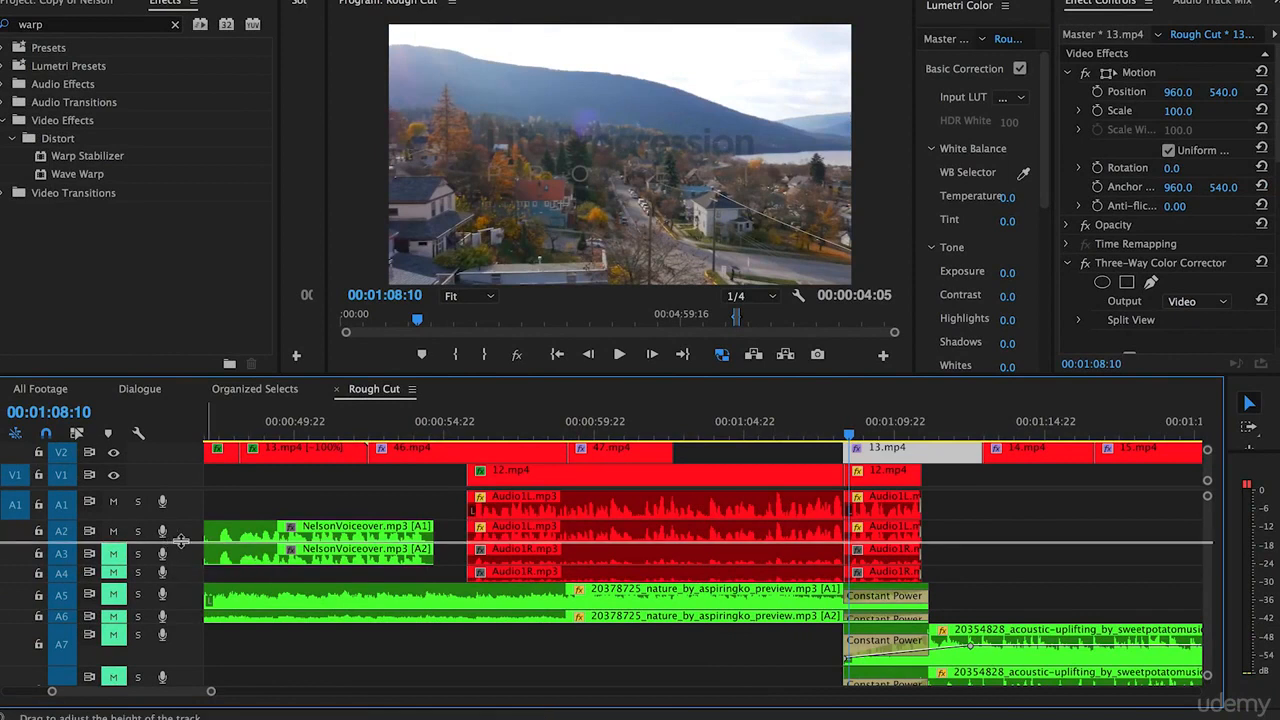
Enlarge audio track A2 and place the playhead at 00:00:56:00, beside the first loud dialogue peak.
left_click_drag(175, 542, 195, 596)
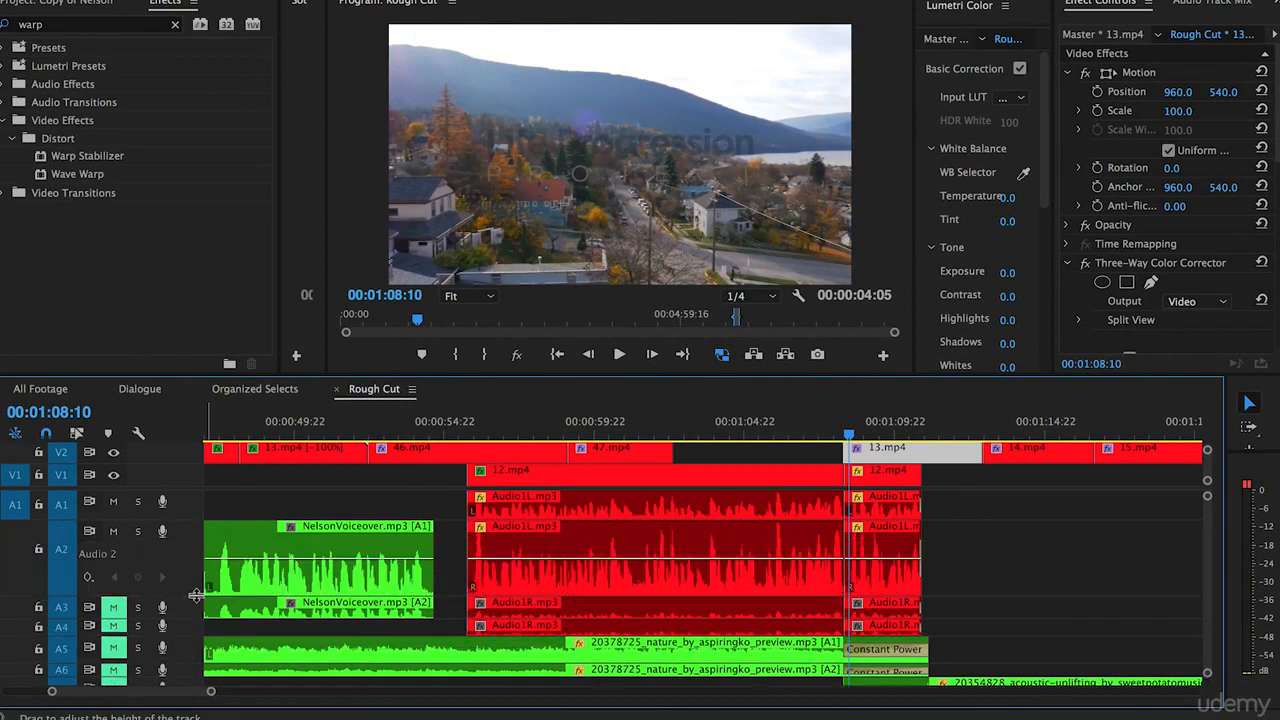
left_click(477, 435)
key("equal")
key("equal")
key("equal")
key("equal")
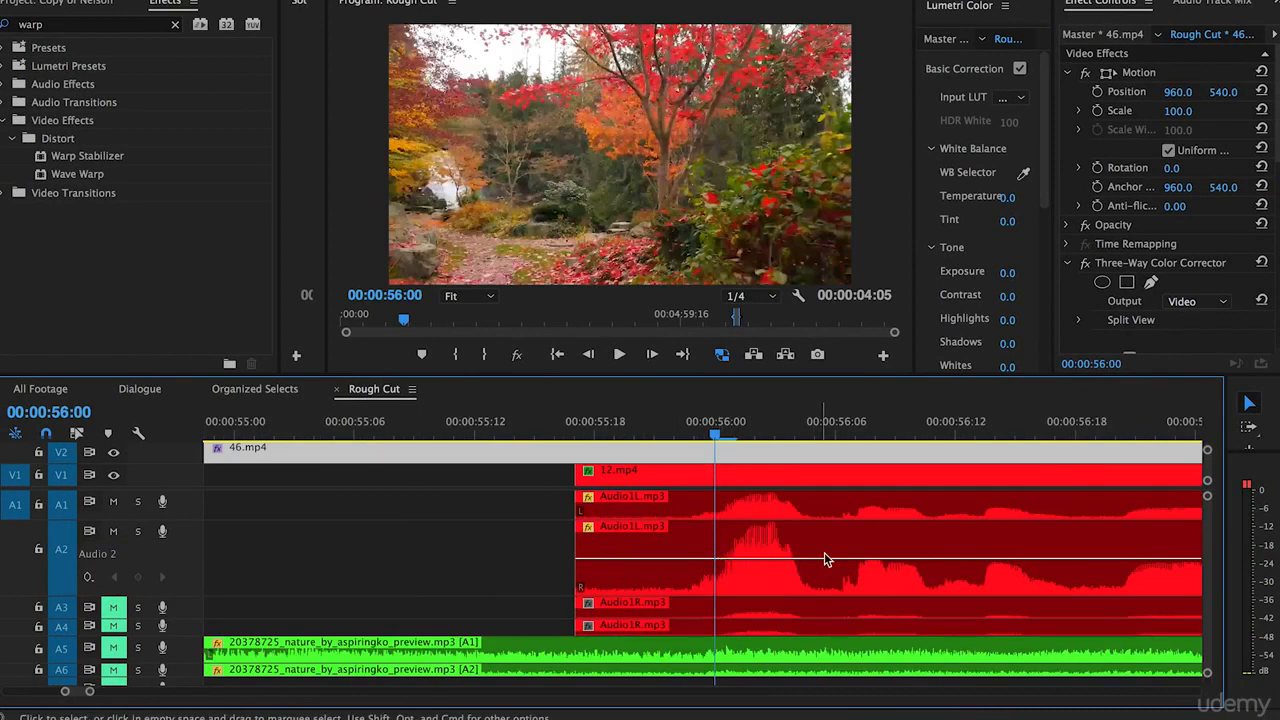
Add three volume keyframes around the 00:00:56:02 peak on A2 and lower the middle one to about -7.4 dB.
key("minus")
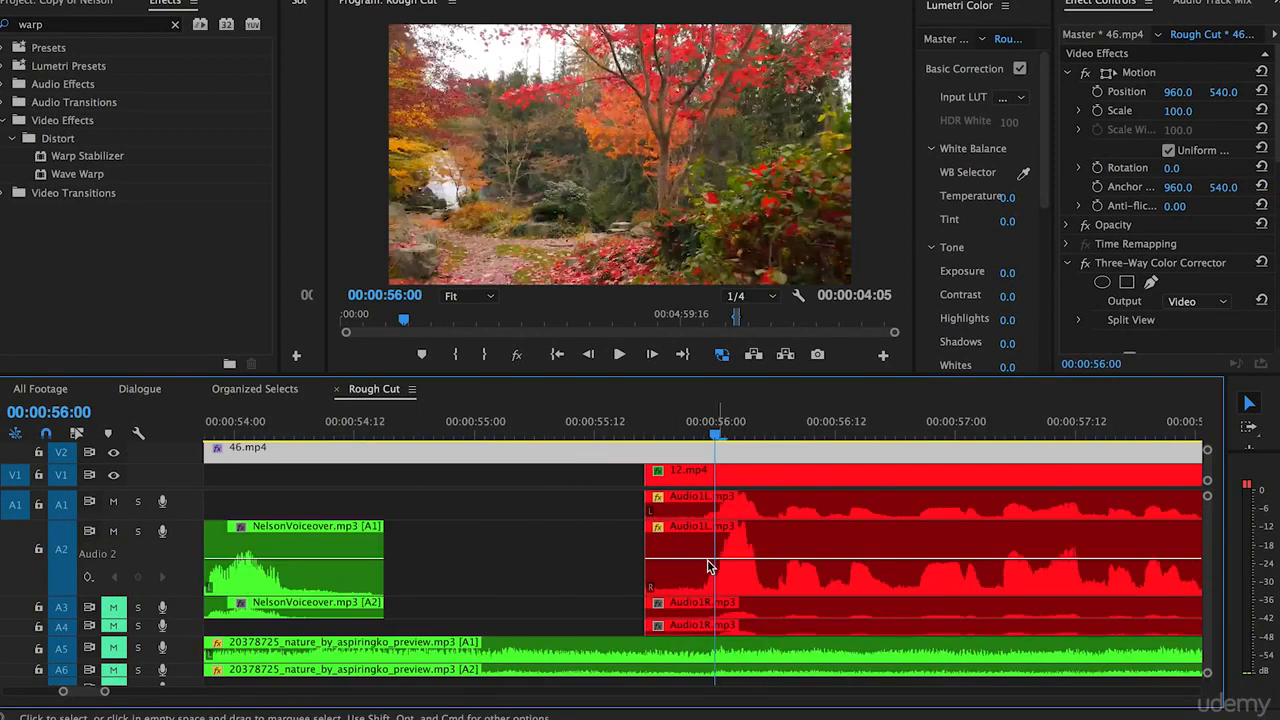
key("minus")
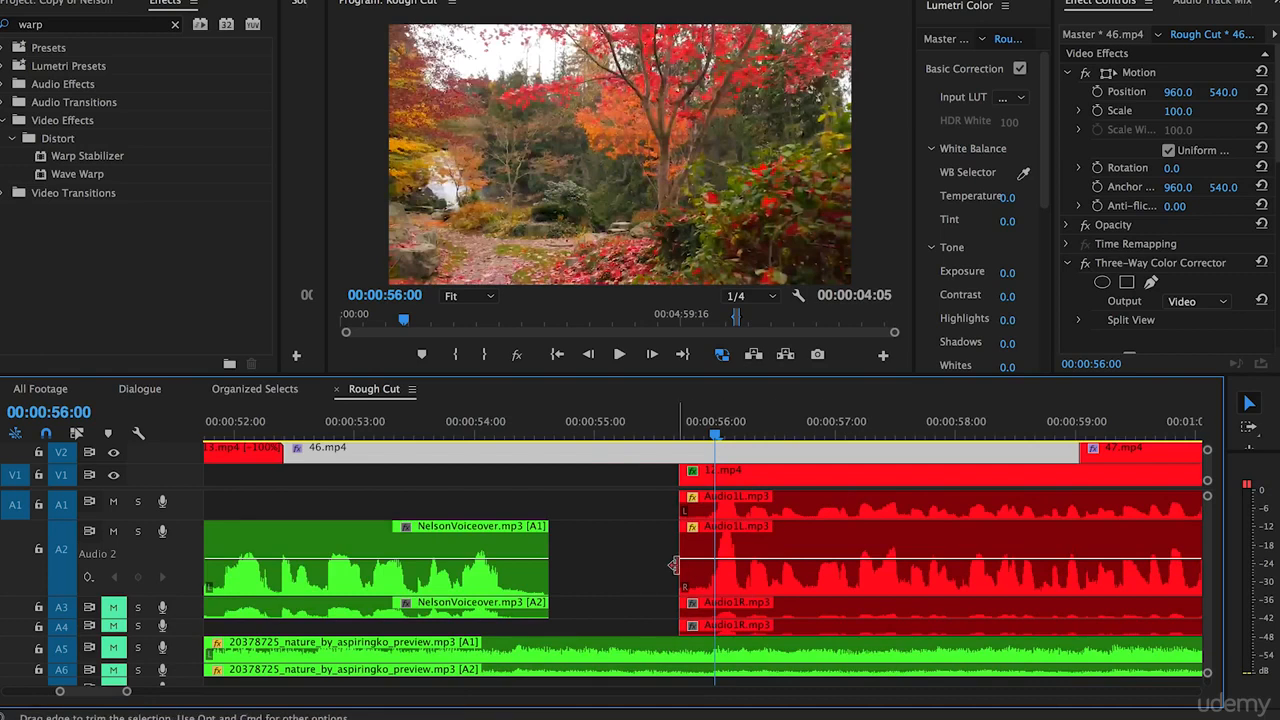
key("equal")
key("equal")
scroll(702, 557, "right", 2)
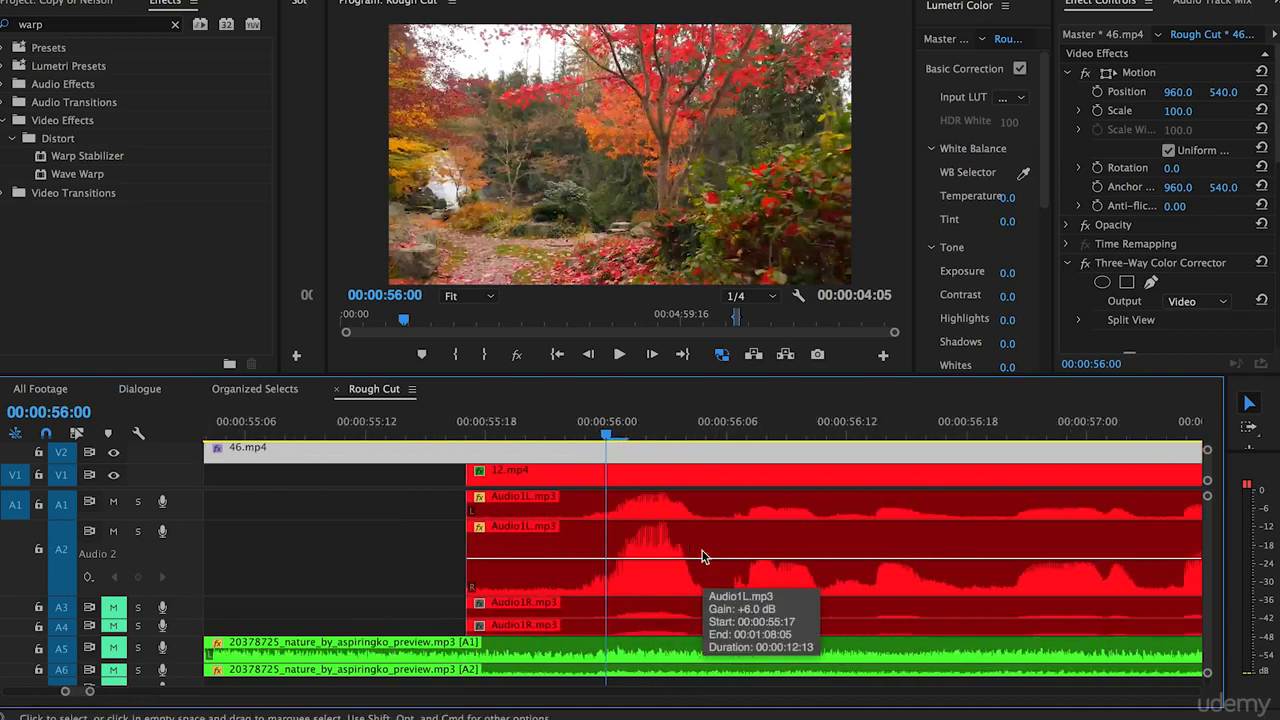
left_click(606, 562)
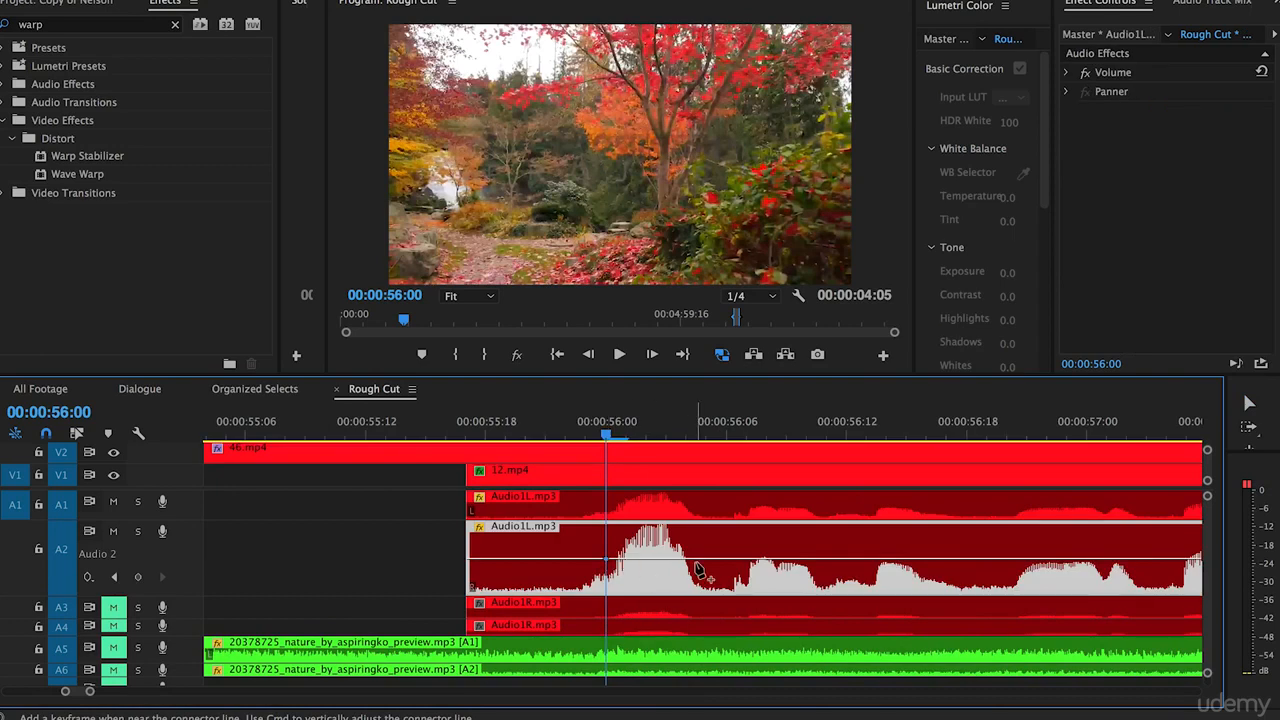
left_click(652, 560)
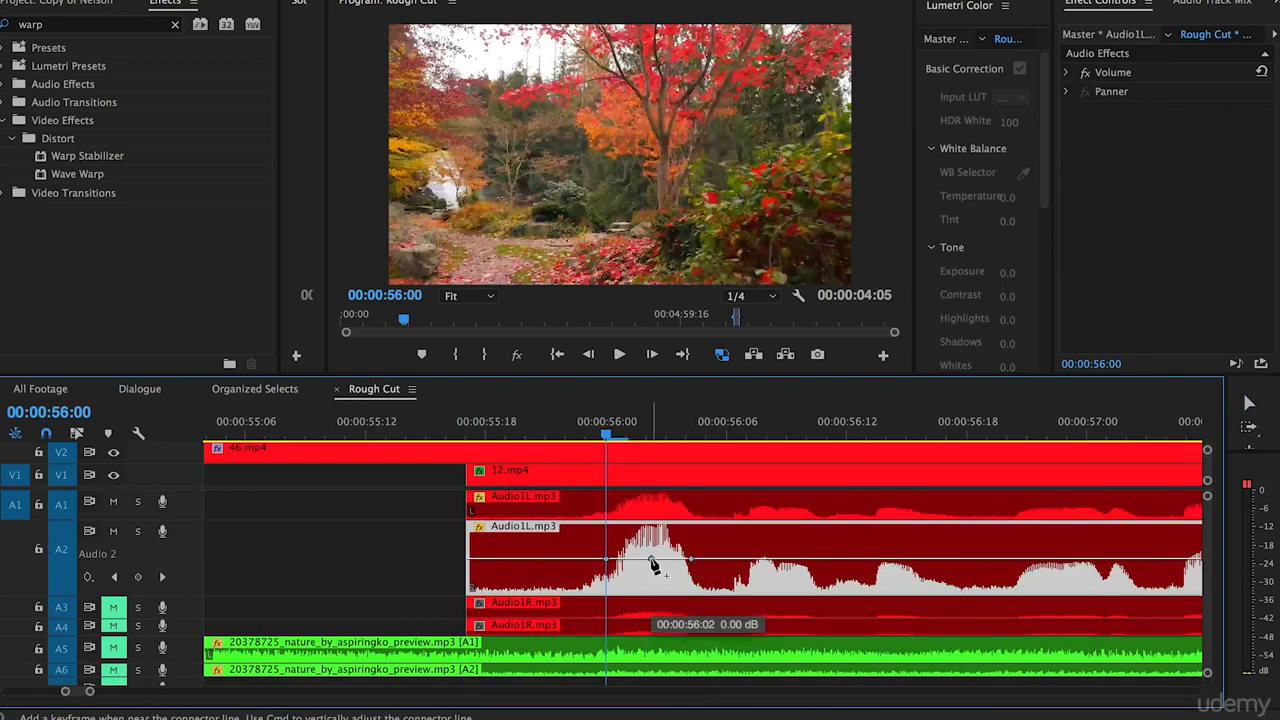
left_click_drag(652, 562, 651, 576)
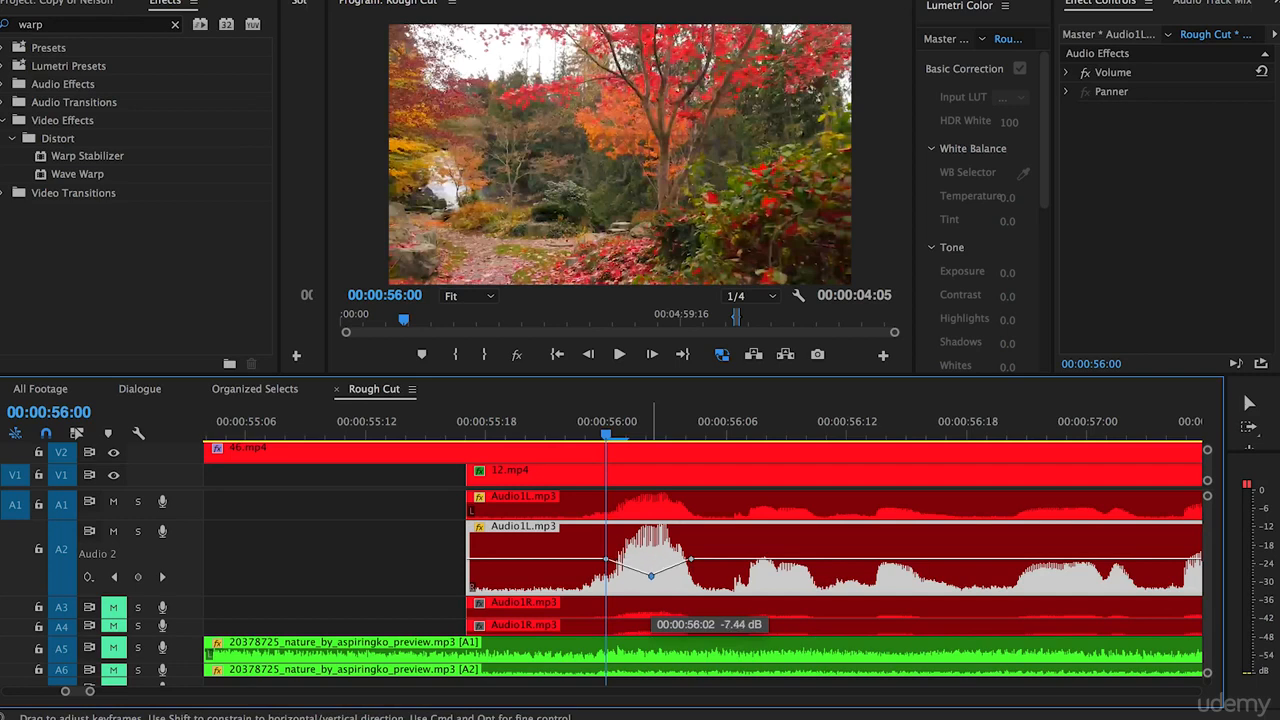
left_click_drag(651, 576, 651, 576)
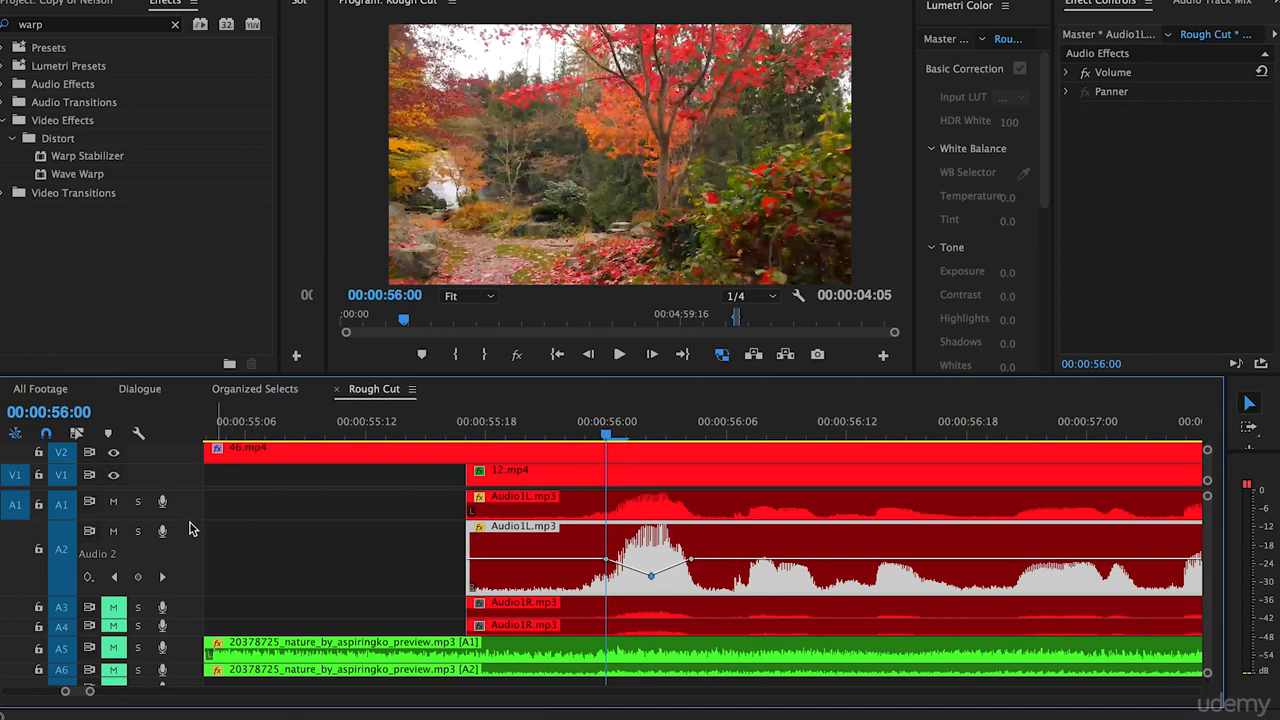
Enlarge audio track A1, add three volume keyframes around its peak near 00:00:56:02, and lower the middle one.
left_click_drag(191, 517, 688, 551)
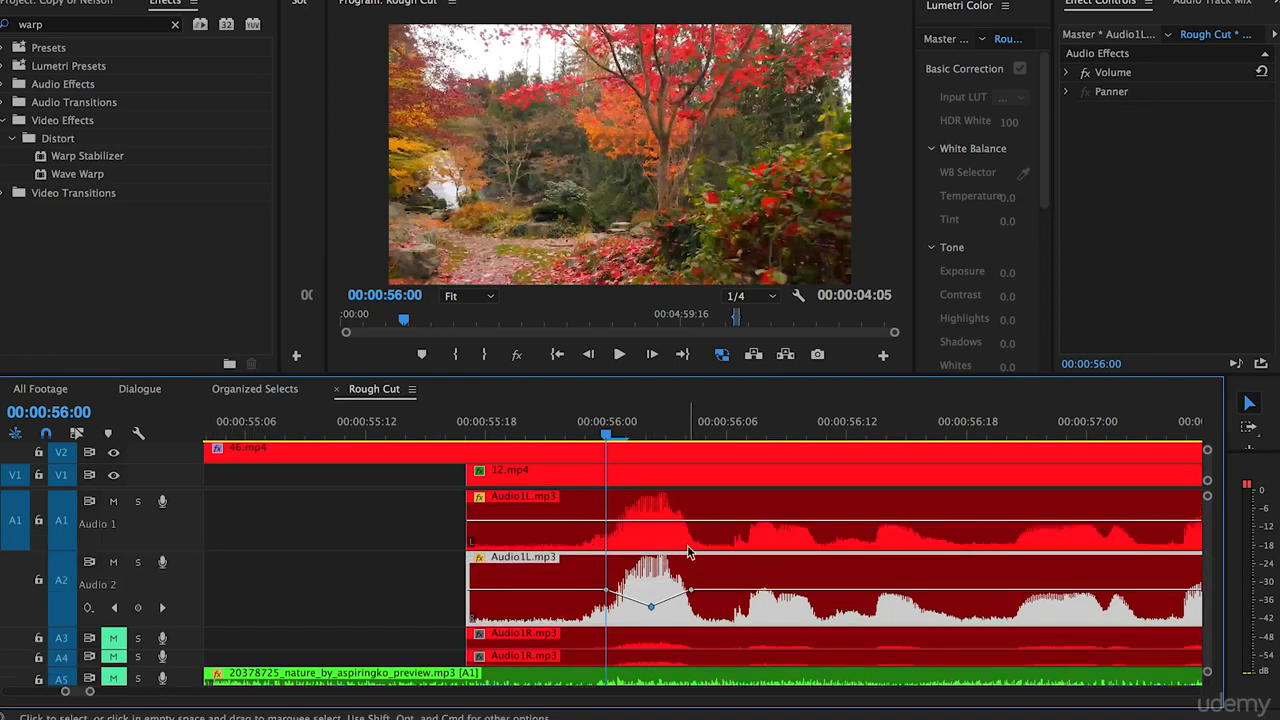
left_click(696, 522)
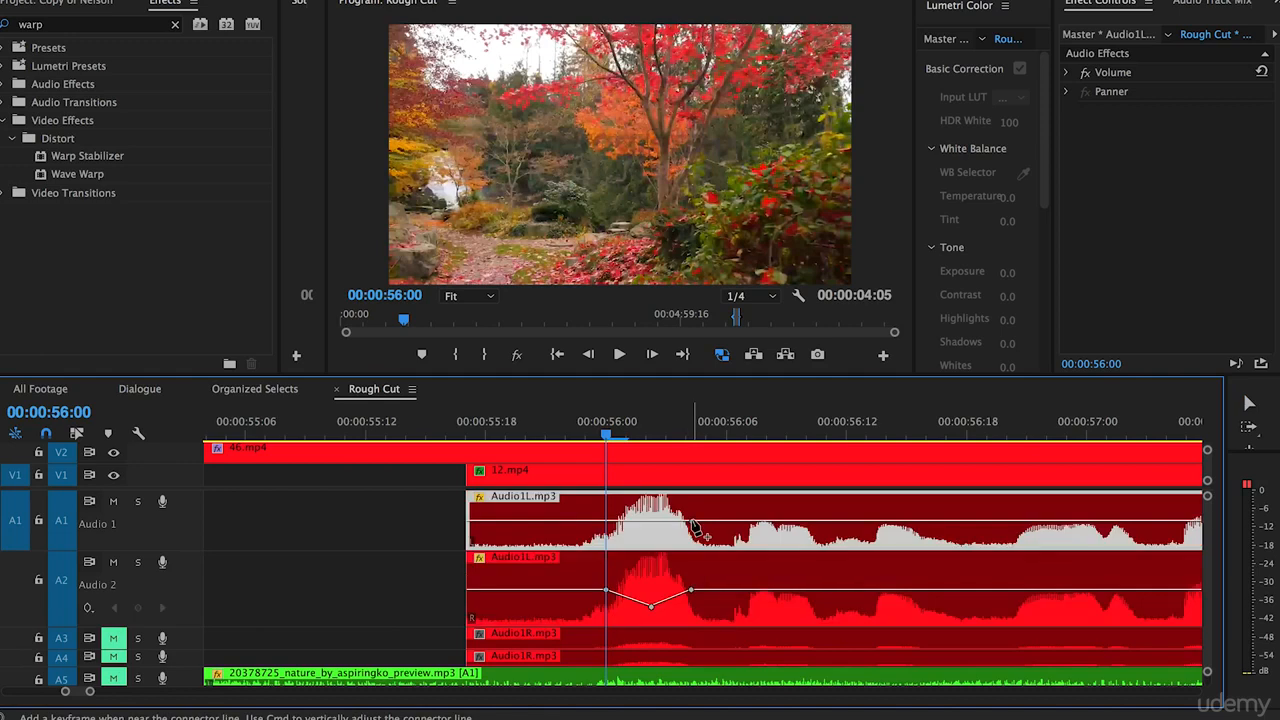
left_click(599, 521)
left_click_drag(641, 521, 651, 533)
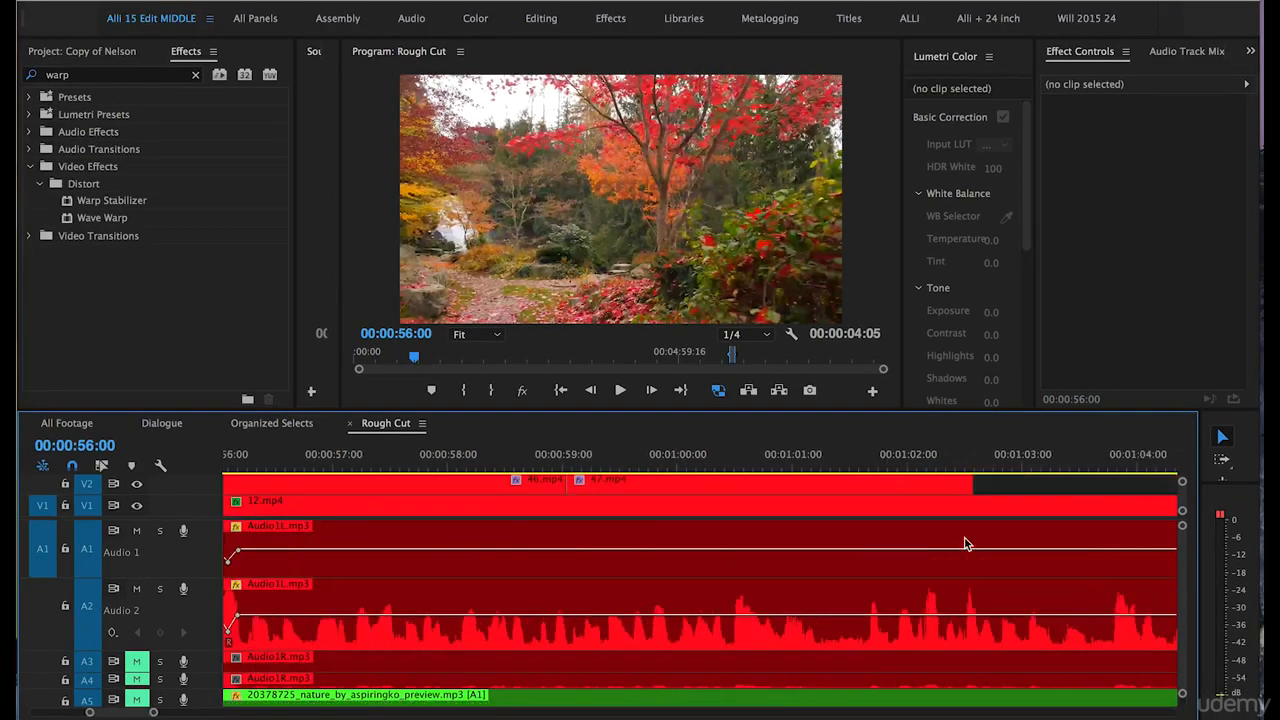
Add three volume keyframes around the loud peak just after 00:01:06:00 on A1 and lower the middle one.
scroll(966, 544, "right", 2)
key("minus")
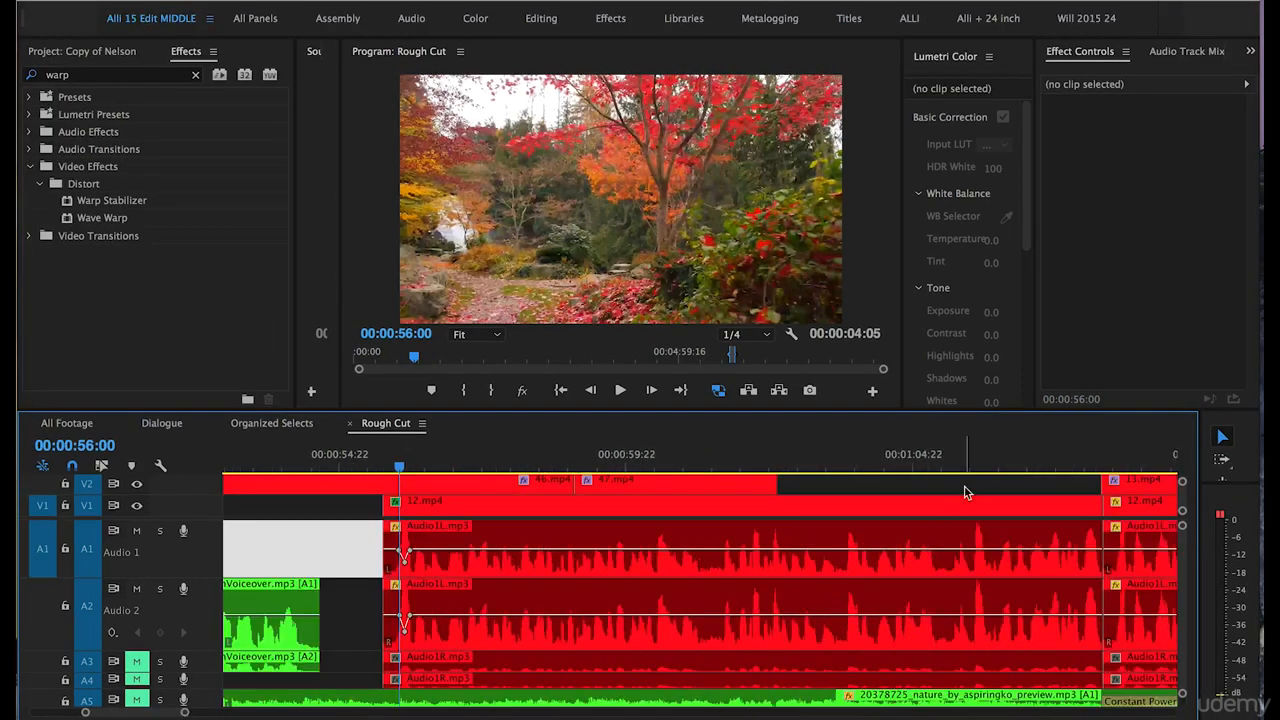
left_click(960, 504)
key("equal")
key("equal")
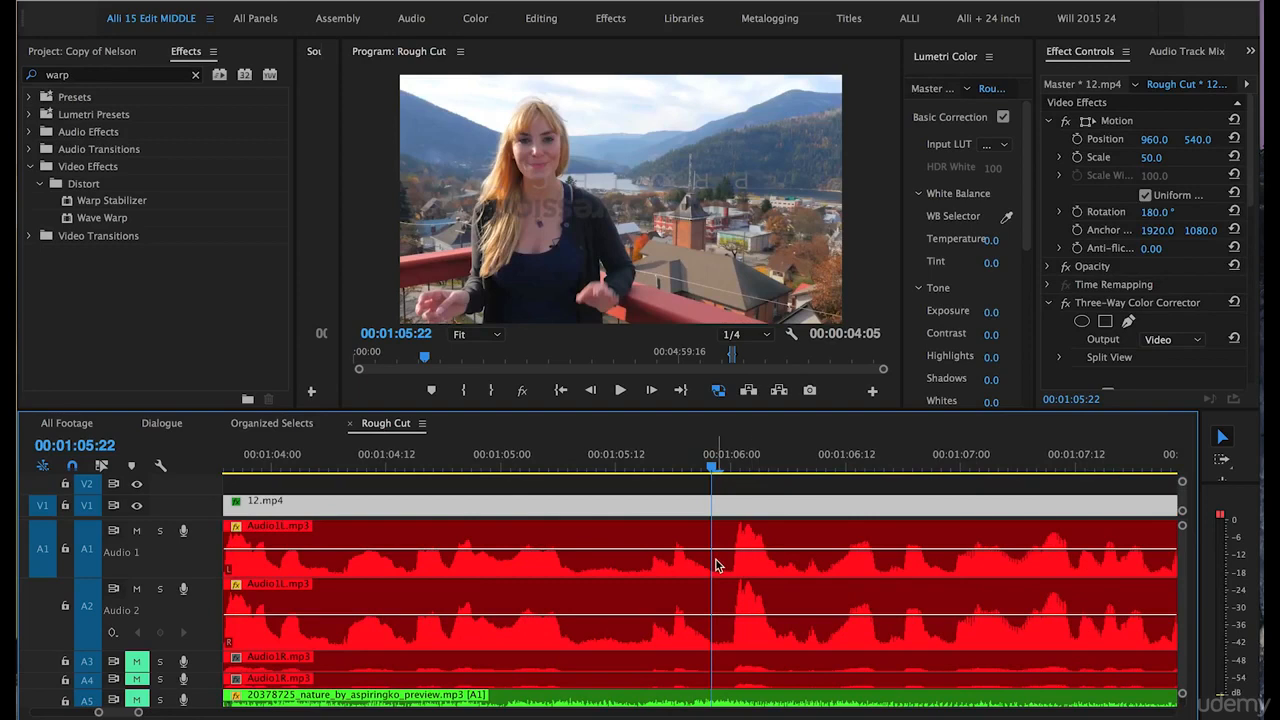
key("equal")
key("equal")
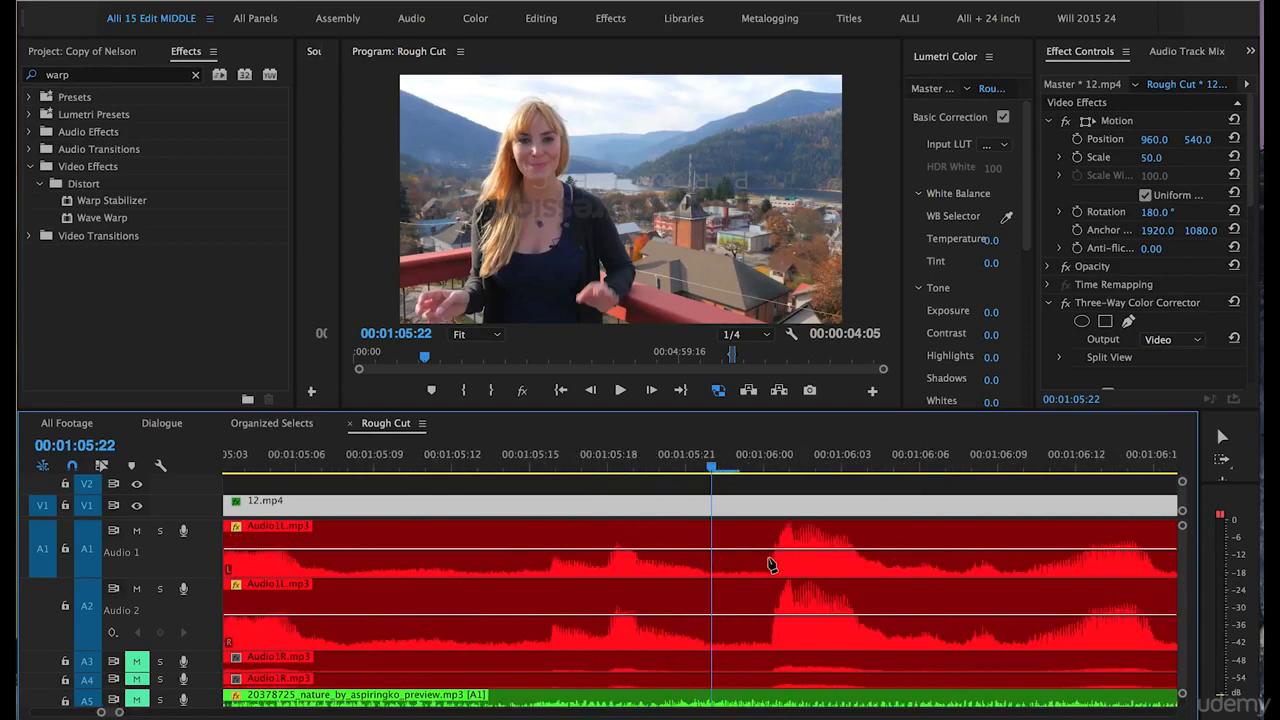
left_click(758, 550)
left_click(810, 550)
left_click(856, 550)
left_click_drag(811, 551, 810, 561)
Add three volume keyframes around the matching peak just after 00:01:06:00 on A2 and lower the middle one.
left_click(763, 615)
left_click(805, 615)
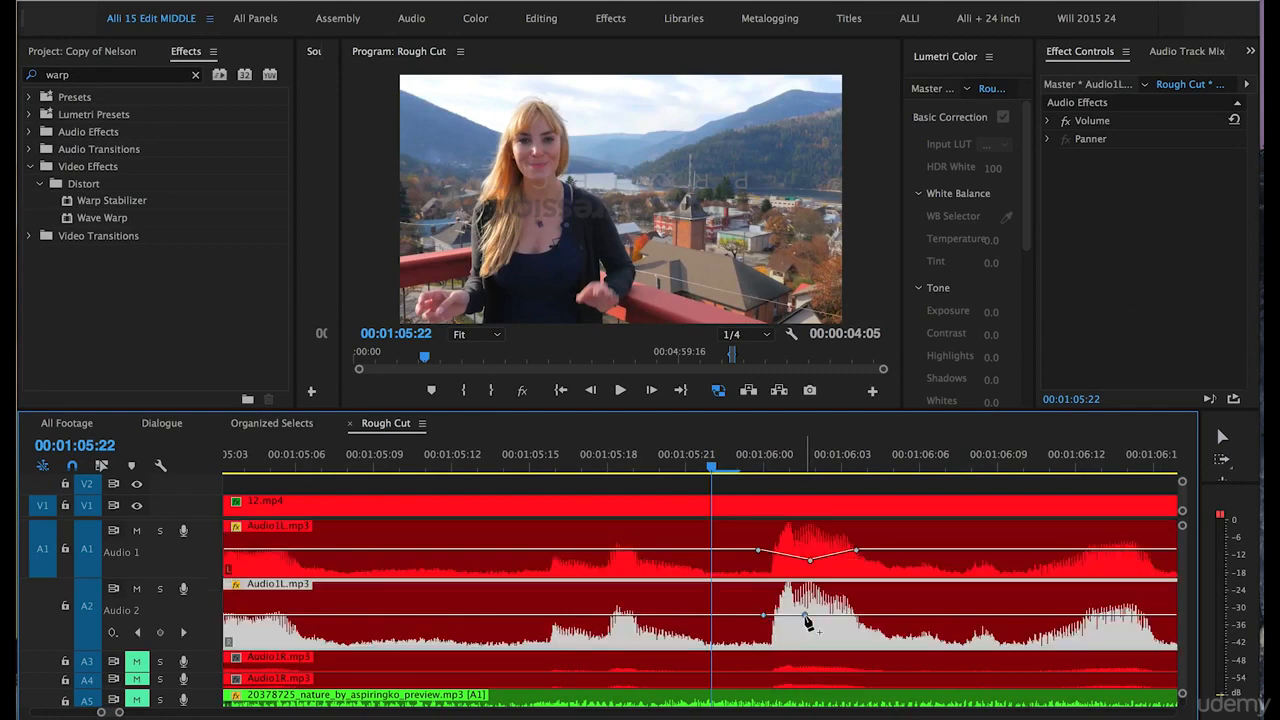
left_click(861, 615)
left_click_drag(805, 615, 808, 628)
key("v")
left_click(622, 486)
key("minus")
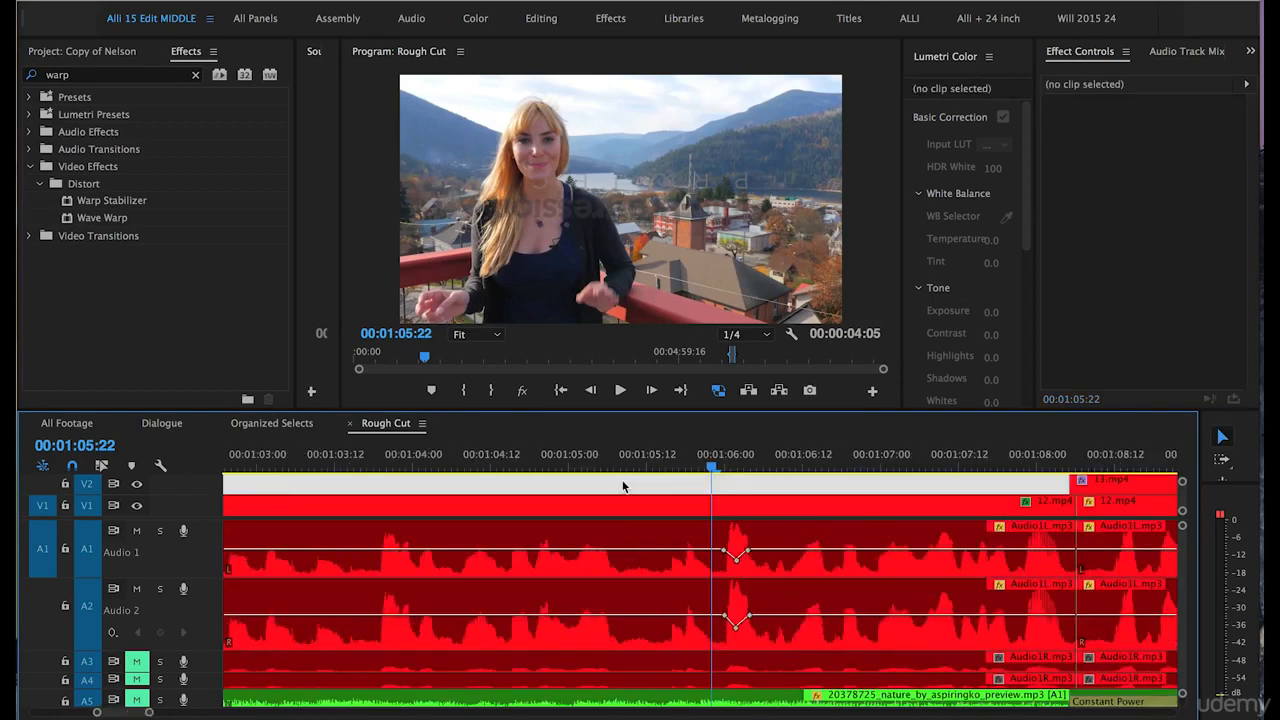
key("minus")
key("minus")
key("equal")
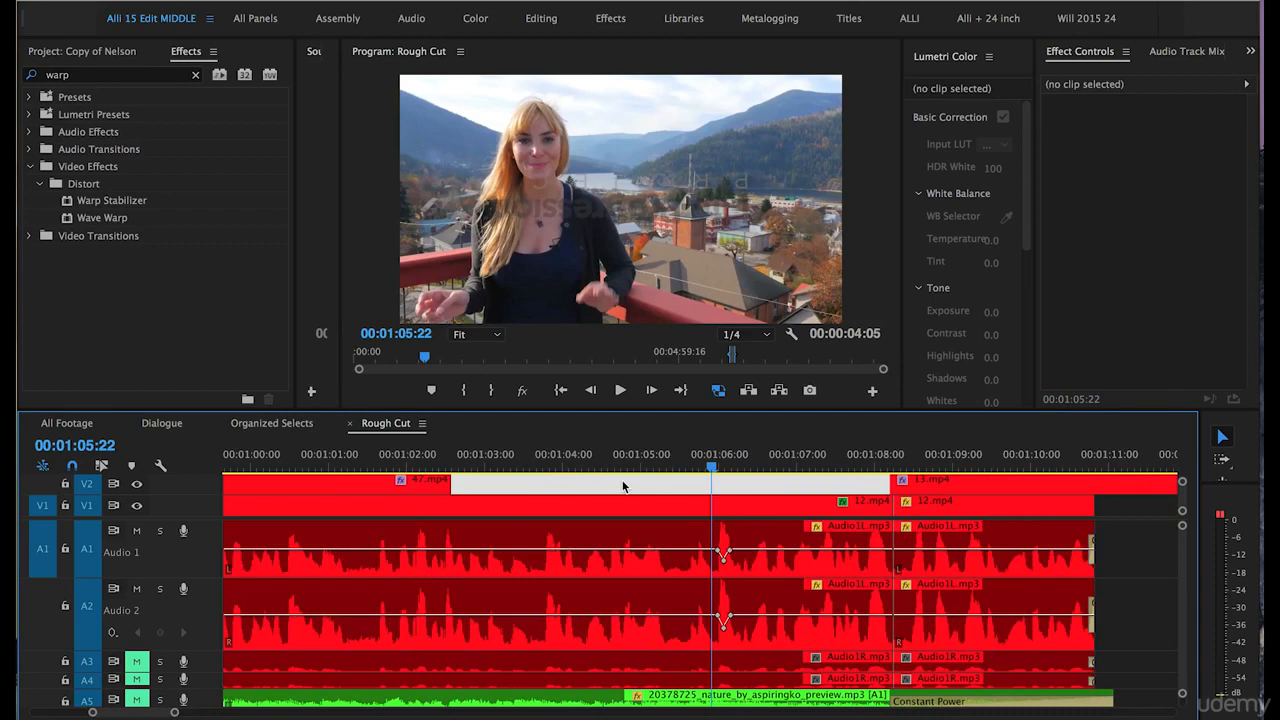
Play back from 00:01:05:22 and delete the 12.mp4 segment on V1 that ends at the cut near 00:01:08:05.
key("space")
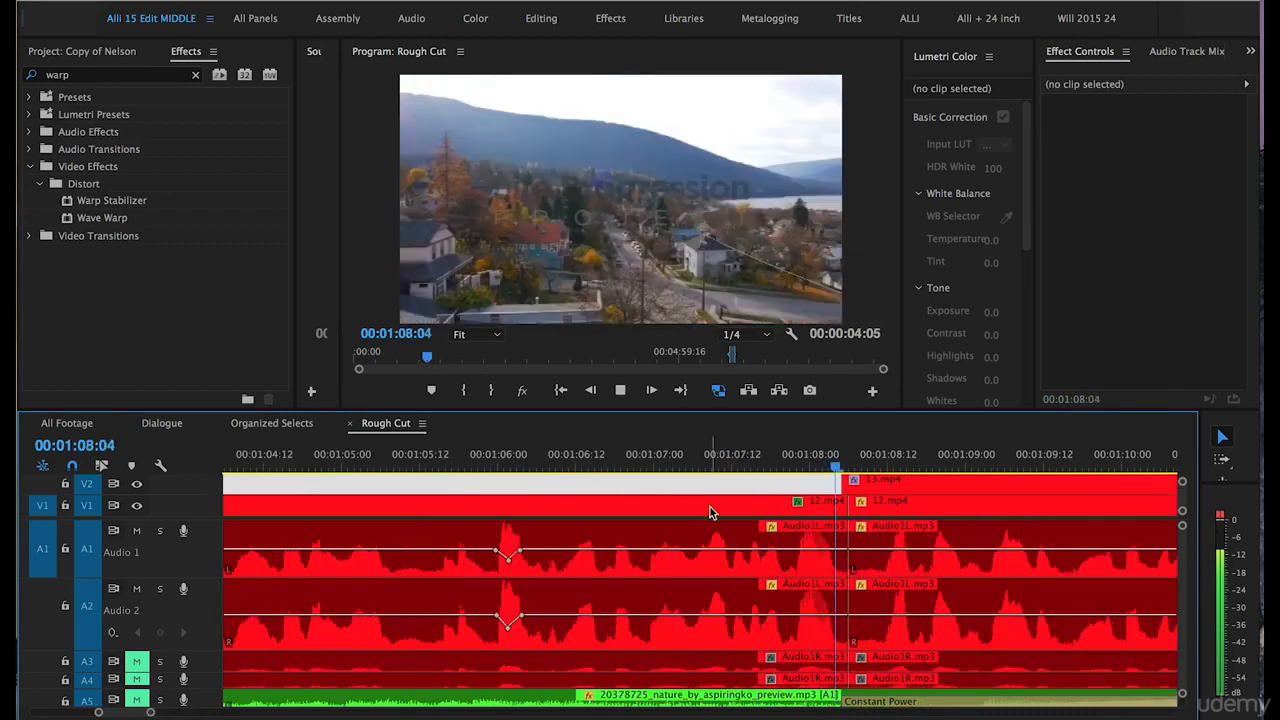
key("minus")
key("space")
left_click(752, 457)
key("Delete")
Add three volume keyframes around the loud peak at 00:01:07:23 on A1 and lower the middle one to about -6.6 dB.
key("equal")
key("equal")
key("equal")
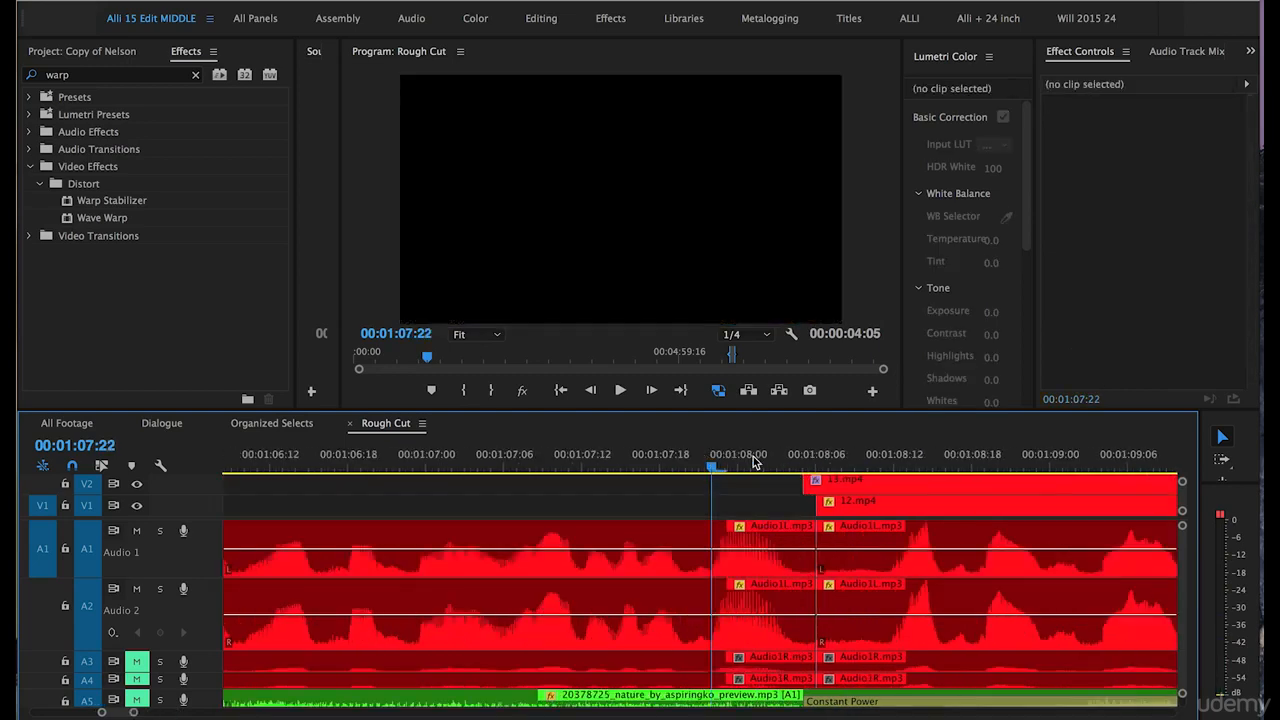
key("p")
left_click(704, 549)
left_click(760, 550)
left_click(833, 550)
left_click_drag(760, 550, 760, 560)
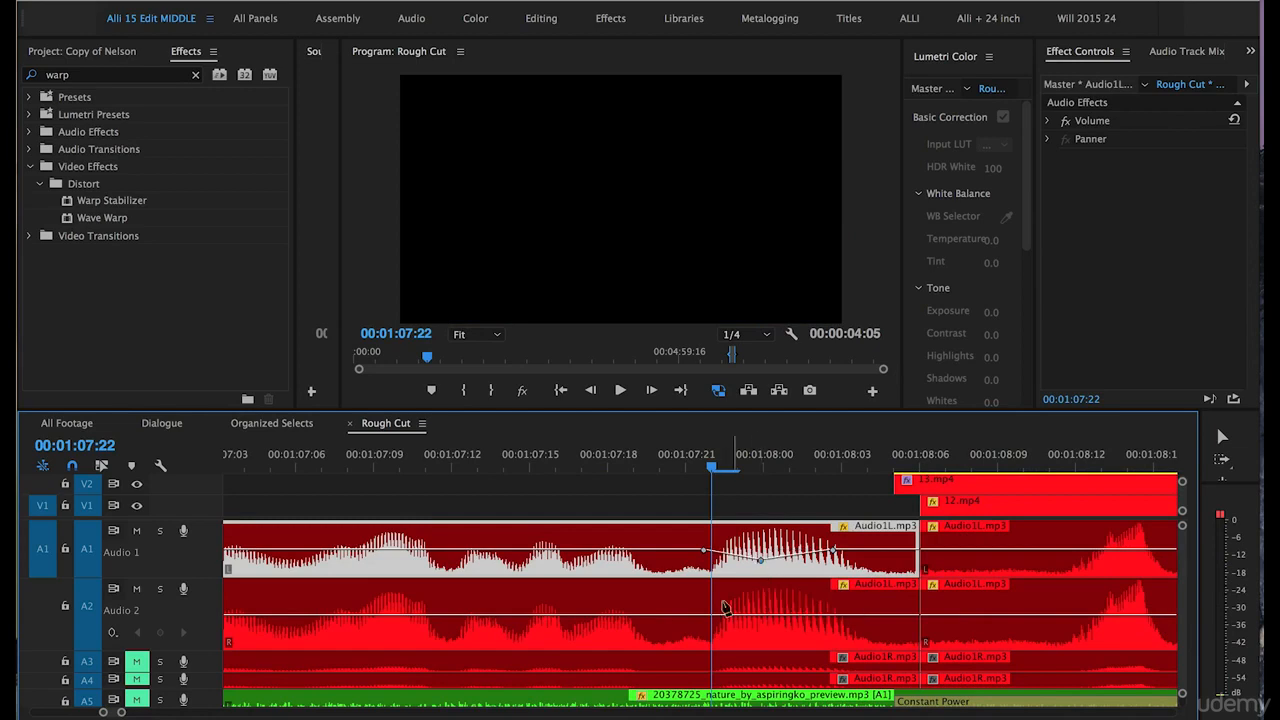
left_click_drag(761, 561, 761, 563)
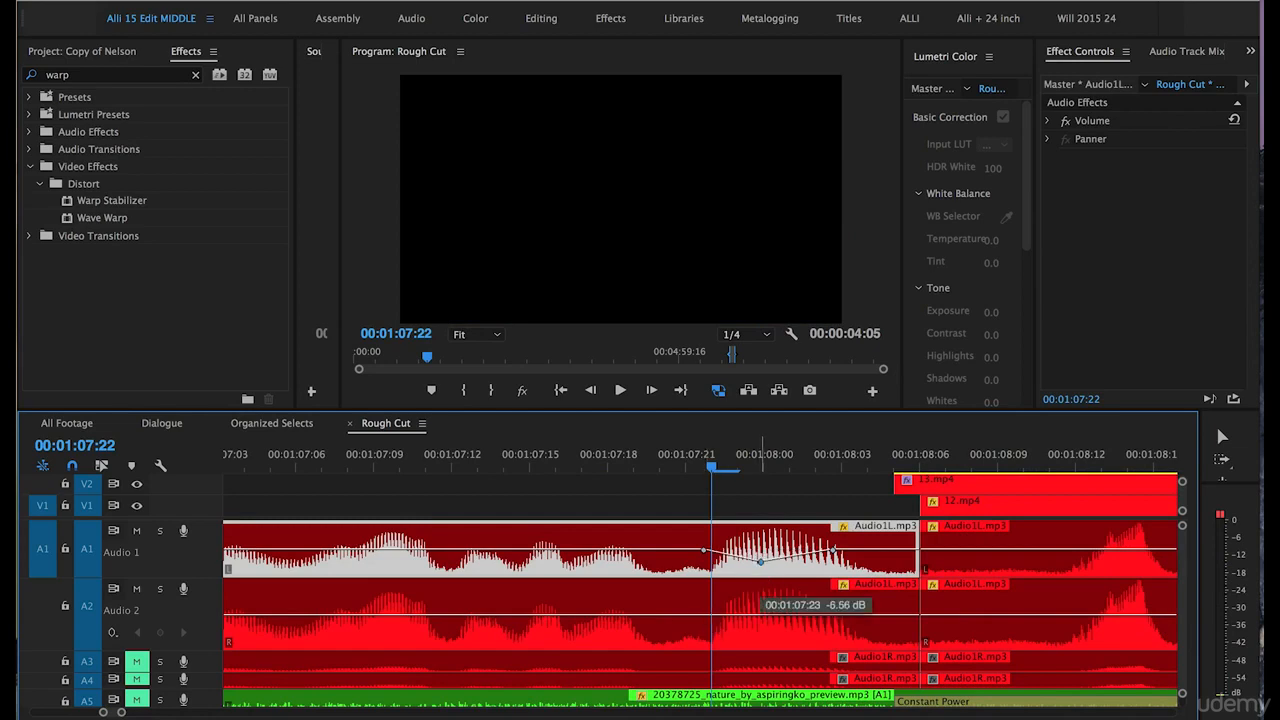
Add three volume keyframes around the matching peak near 00:01:07:23 on A2 and lower the middle one.
left_click(701, 614, "super")
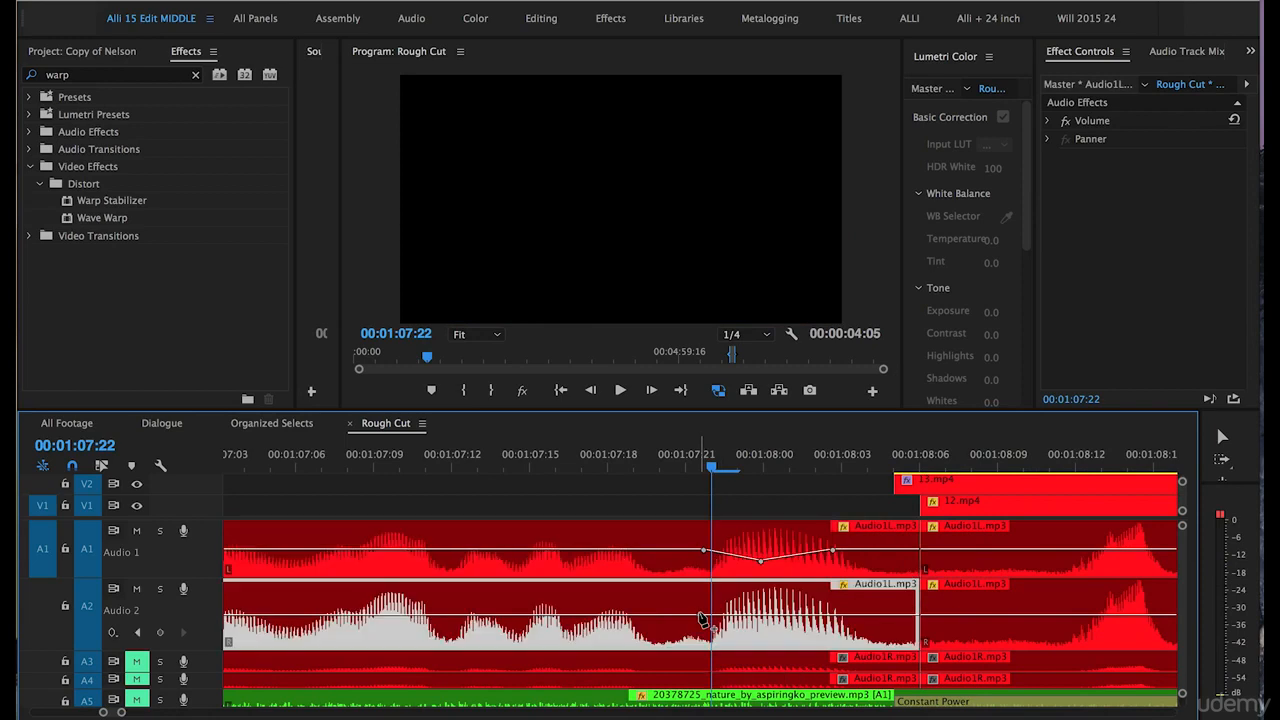
left_click(847, 614, "super")
left_click_drag(758, 614, 767, 631)
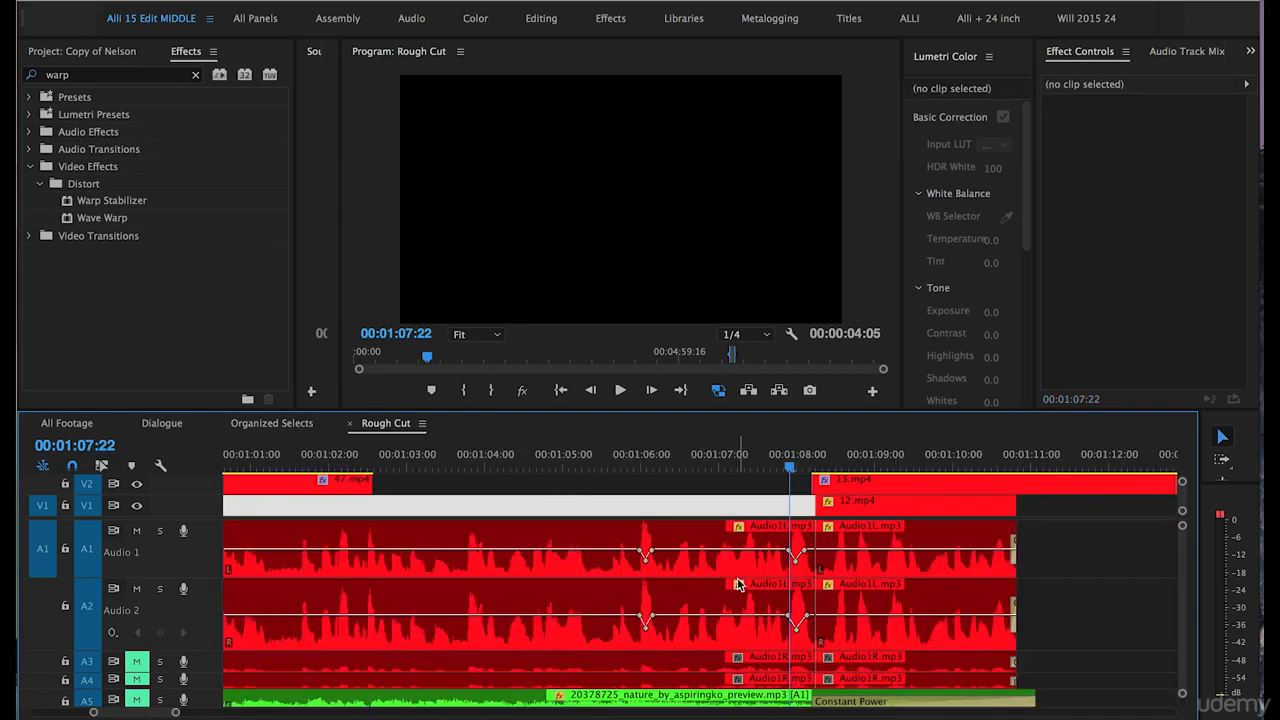
Shrink track A2, enlarge A3, and split the Audio1R.mp3 clip on A3 at 00:01:07:22.
key("equal")
key("equal")
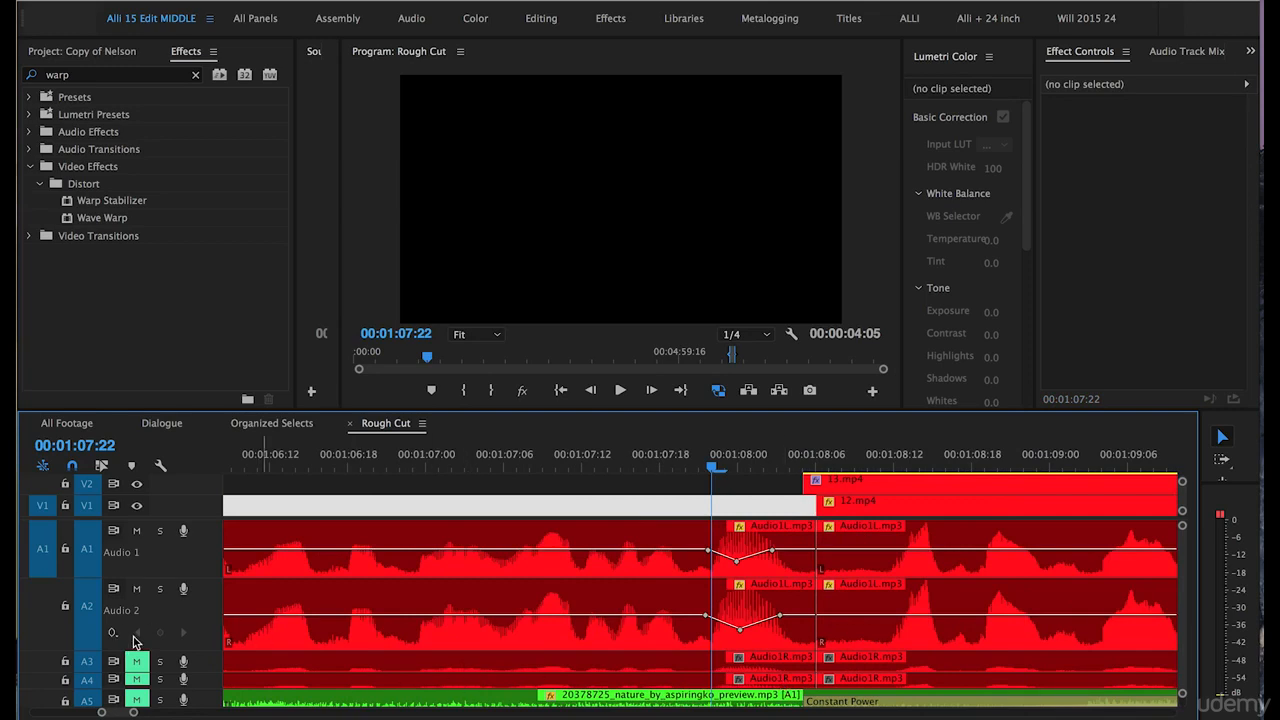
mouse_move(211, 651)
left_mouse_down()
mouse_move(213, 586)
mouse_move(213, 642)
left_mouse_up()
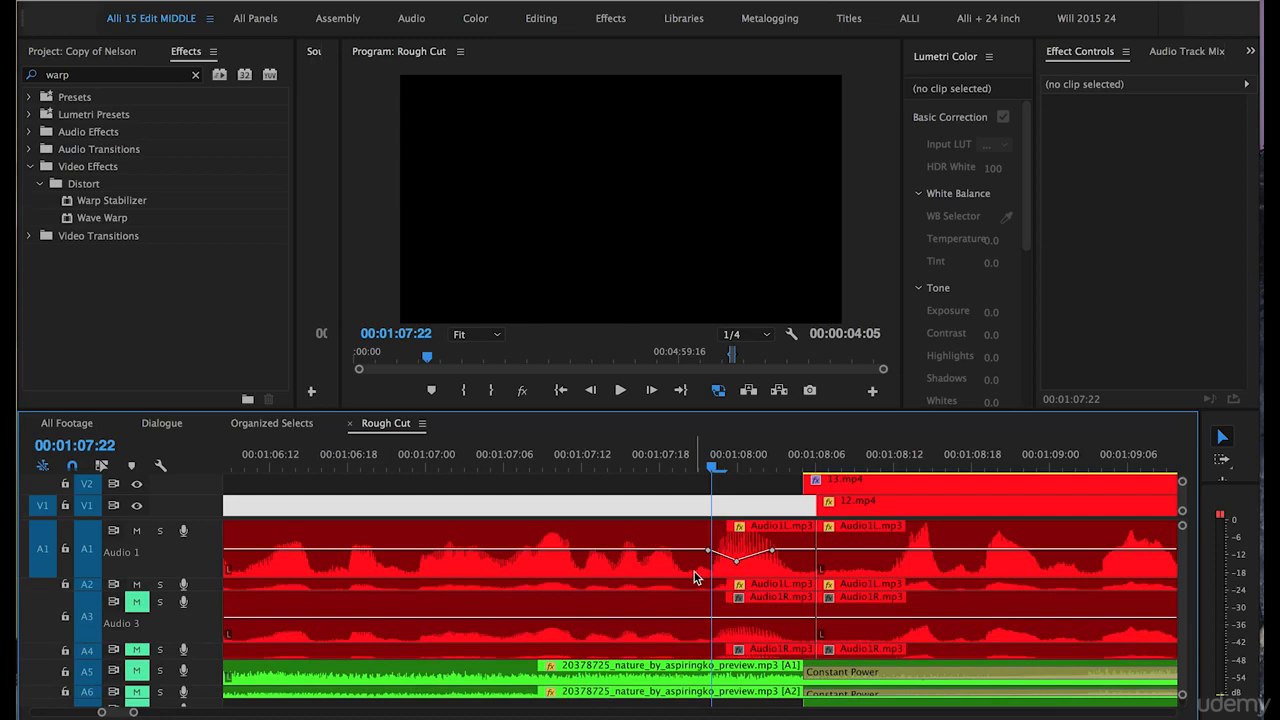
key("equal")
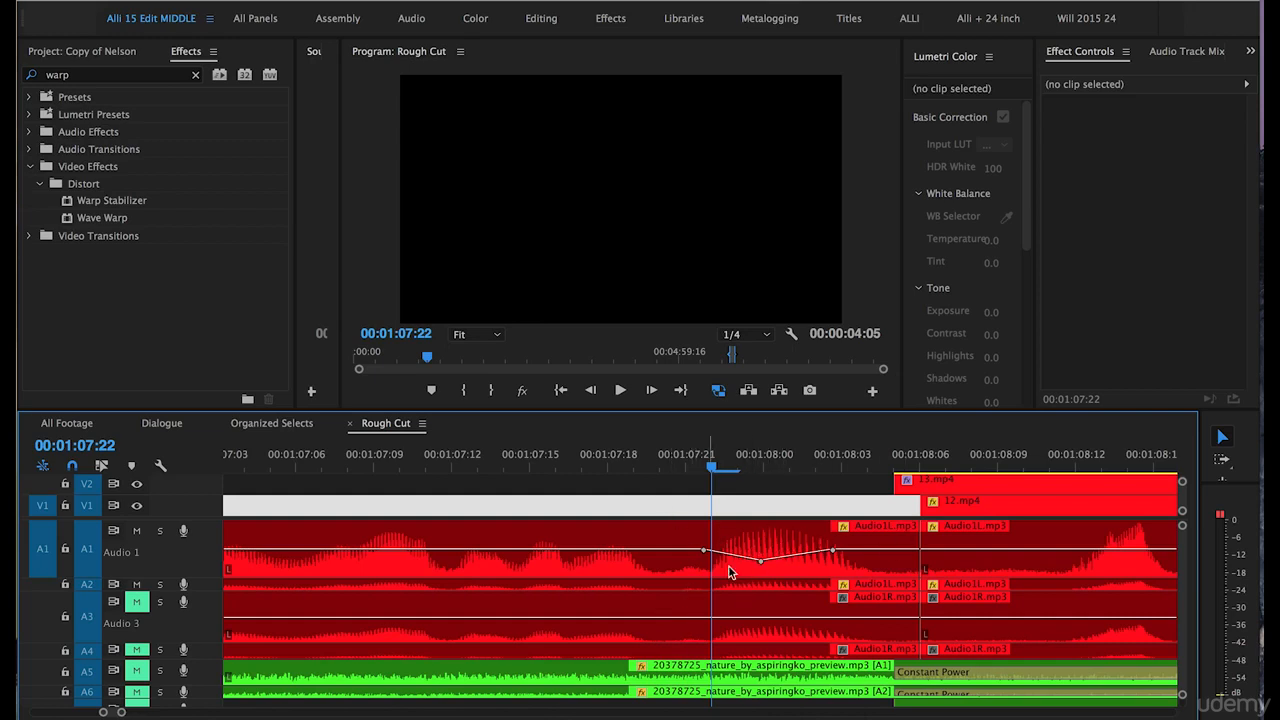
key("c")
left_click(714, 619)
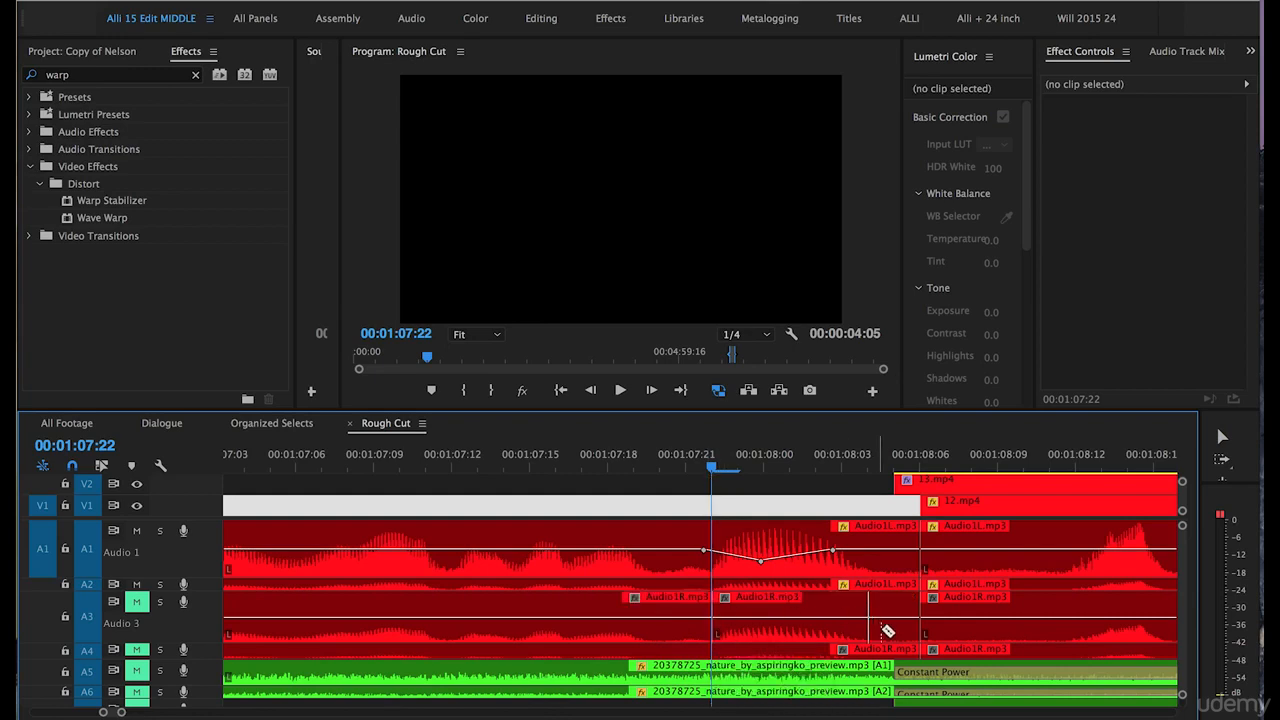
key("v")
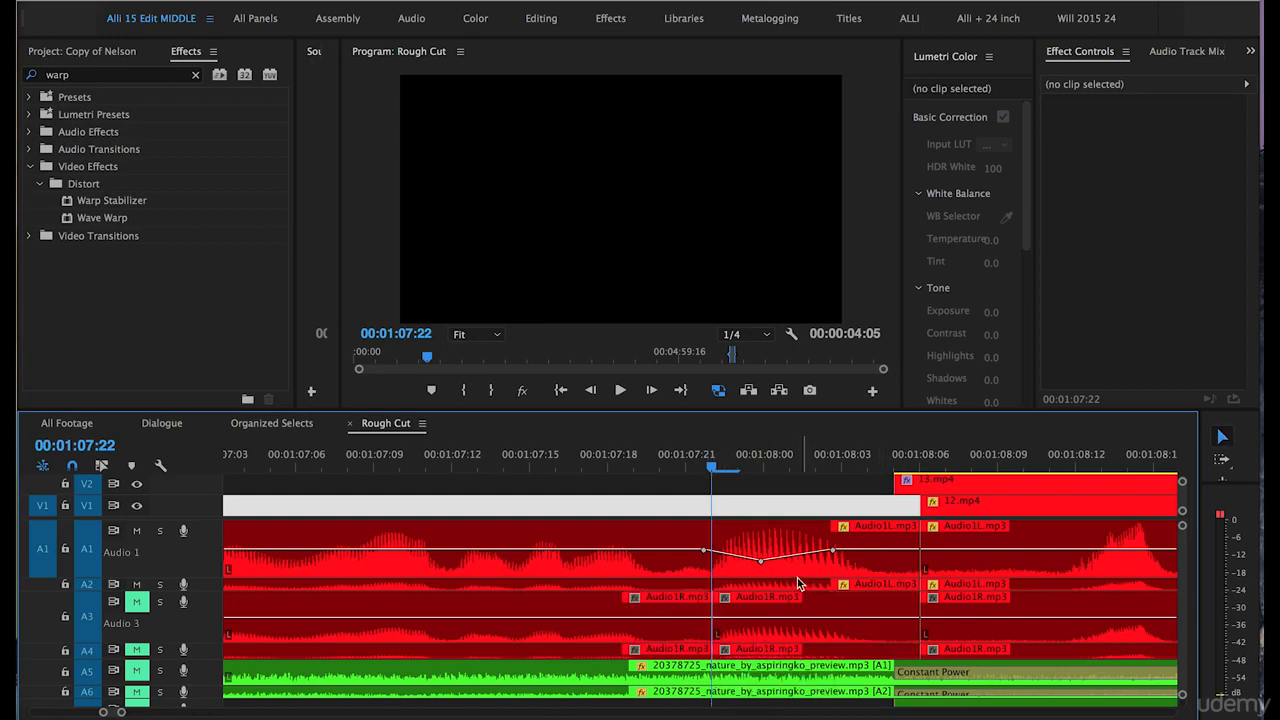
Raise the gain of the A3 Audio1R.mp3 segment after the 00:01:07:22 cut by 14 dB.
right_click(762, 622)
left_click(800, 566)
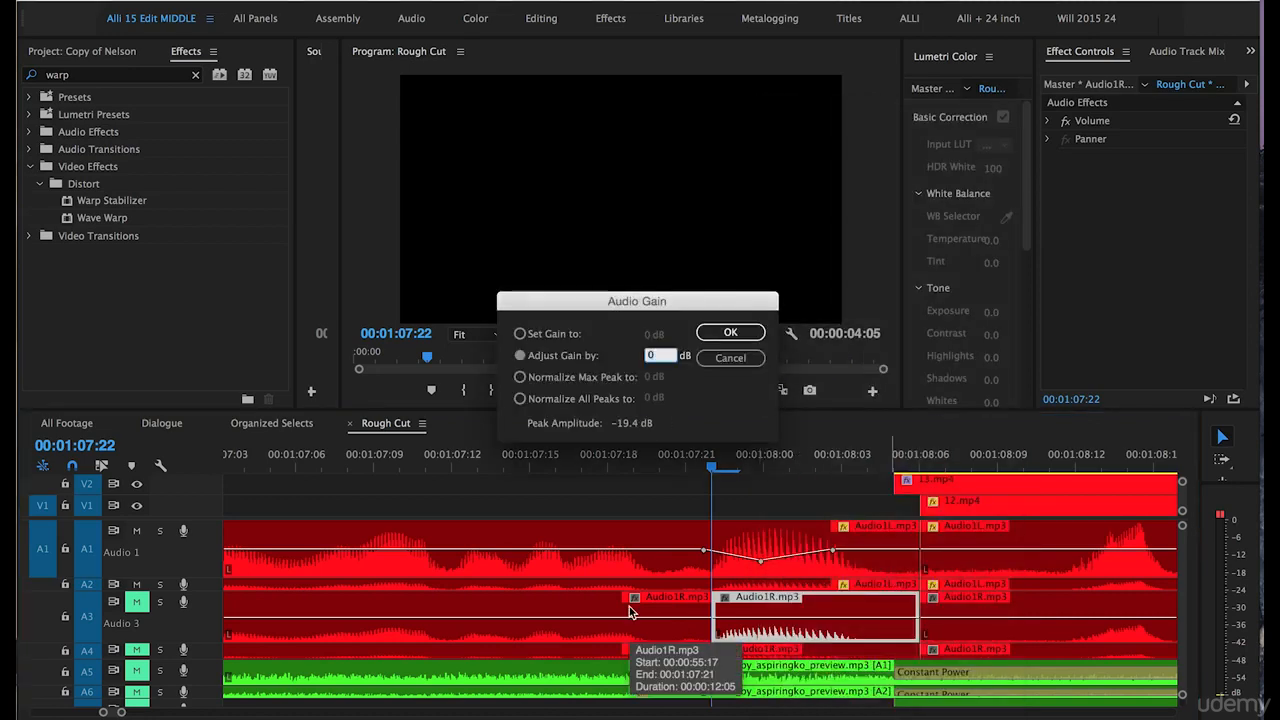
type("14")
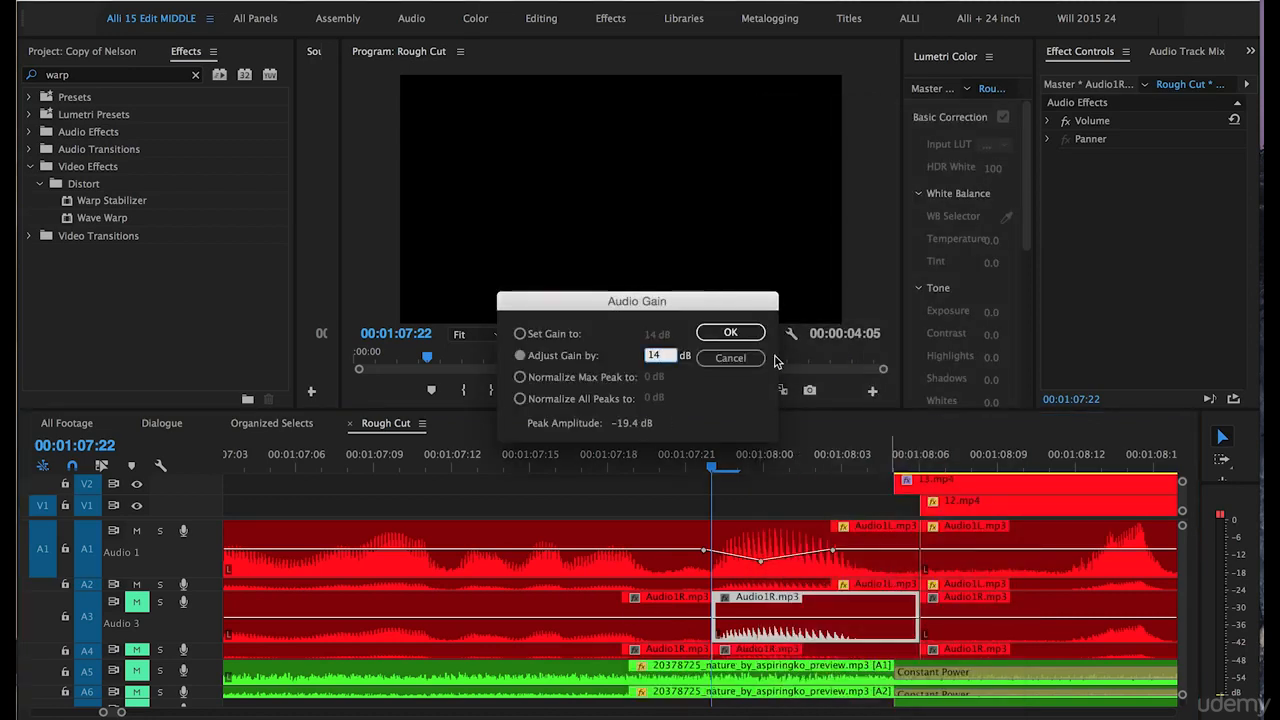
left_click(737, 332)
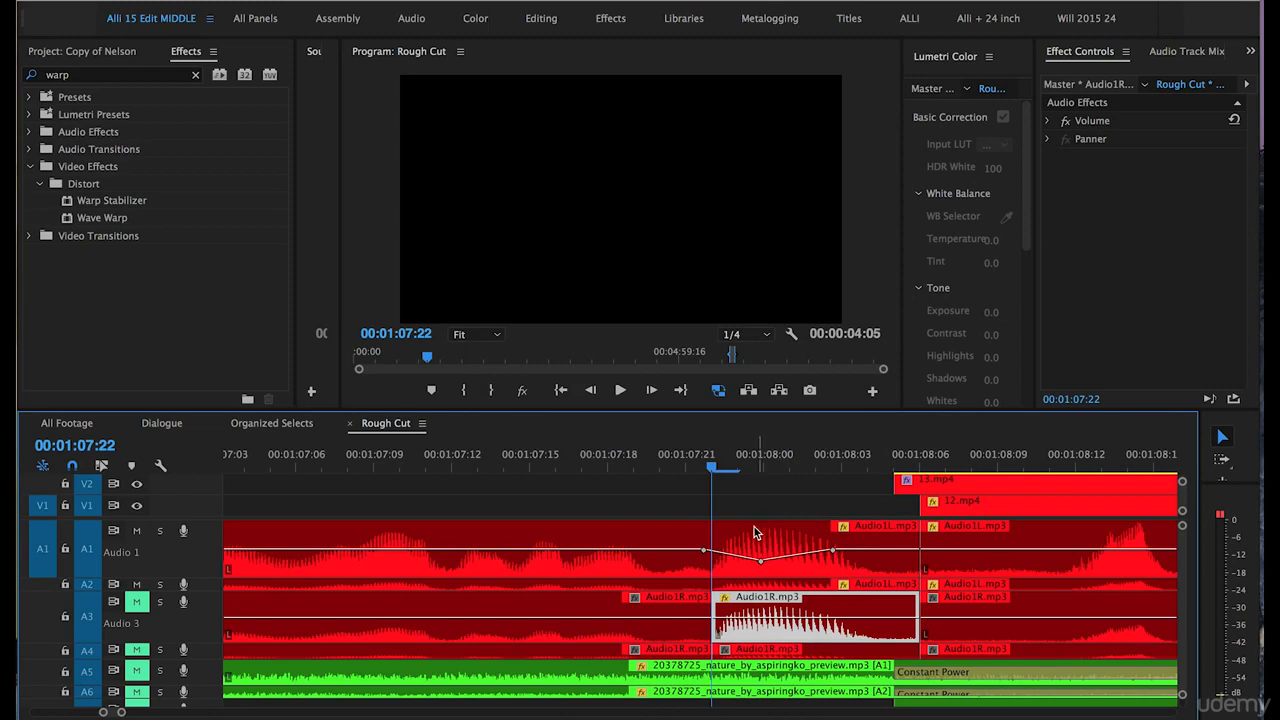
Copy the boosted Audio1R.mp3 segment from A3 onto A1, overwriting the peaking Audio1L.mp3 section after 00:01:07:22.
key("ctrl+s")
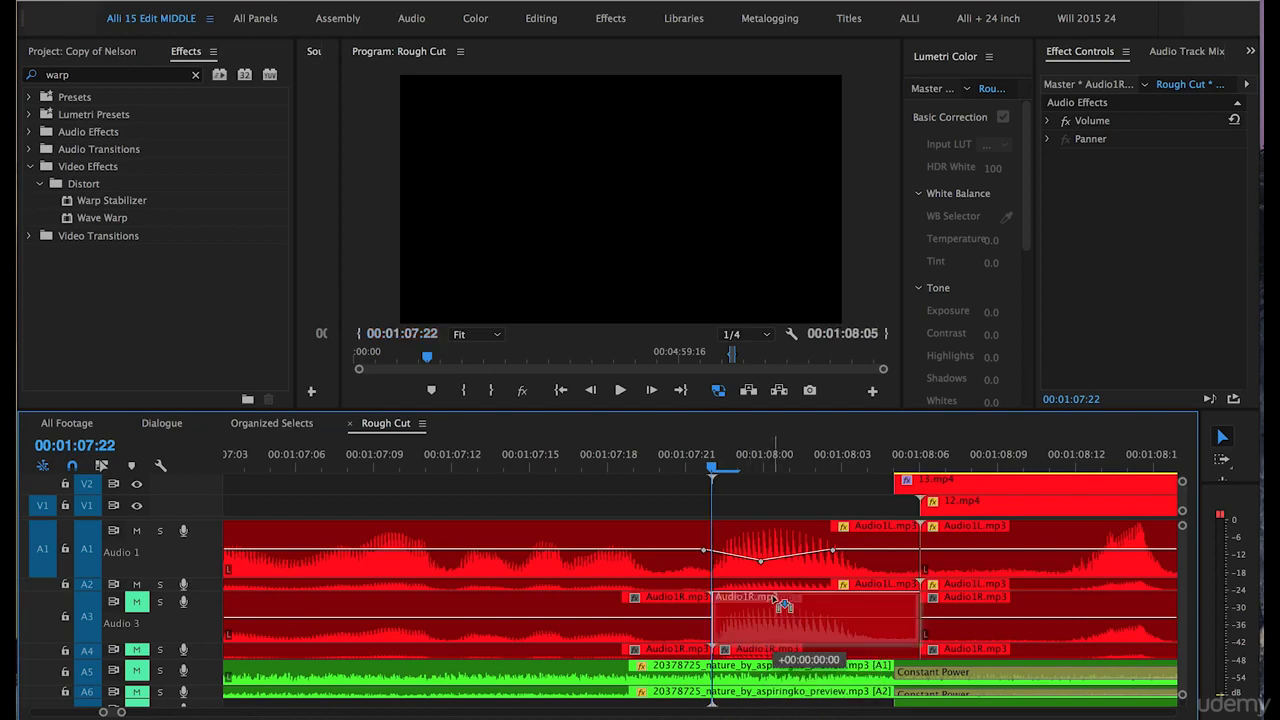
left_click(773, 600)
left_click_drag(757, 586, 757, 552)
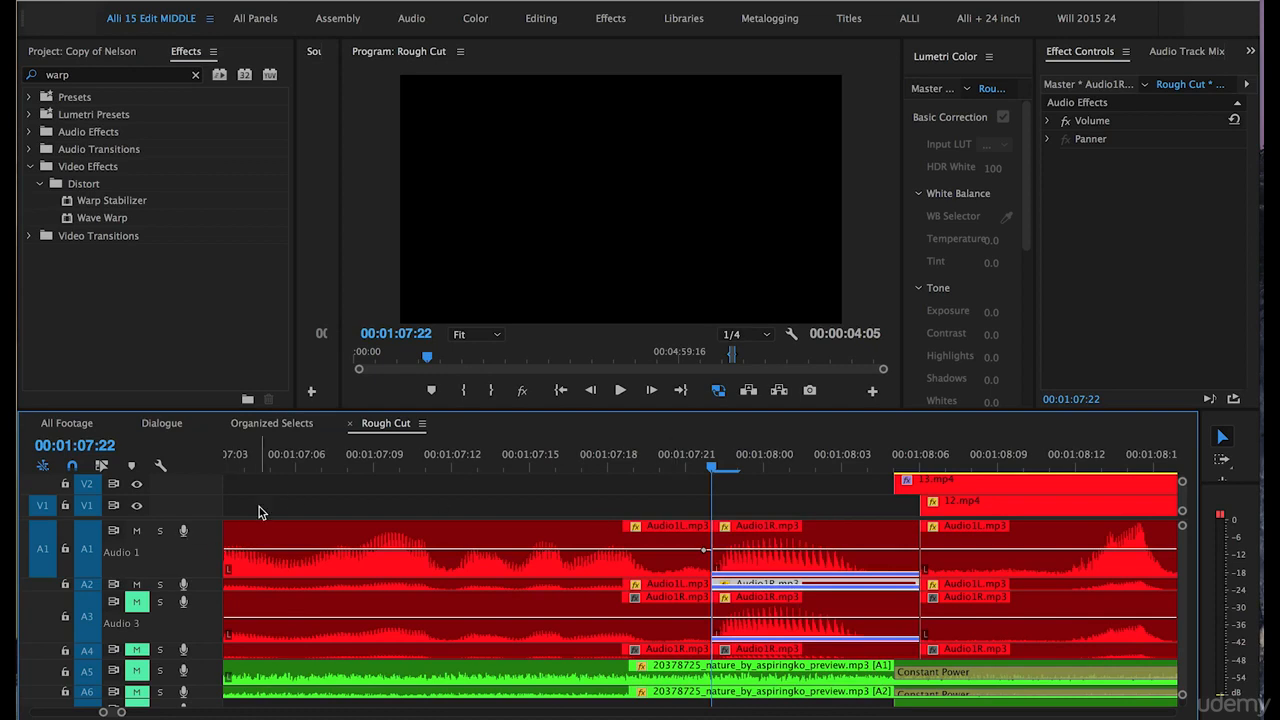
Play back the section across the 00:01:07:22 edit to check the replaced audio, and return to the edit point.
left_click(662, 464)
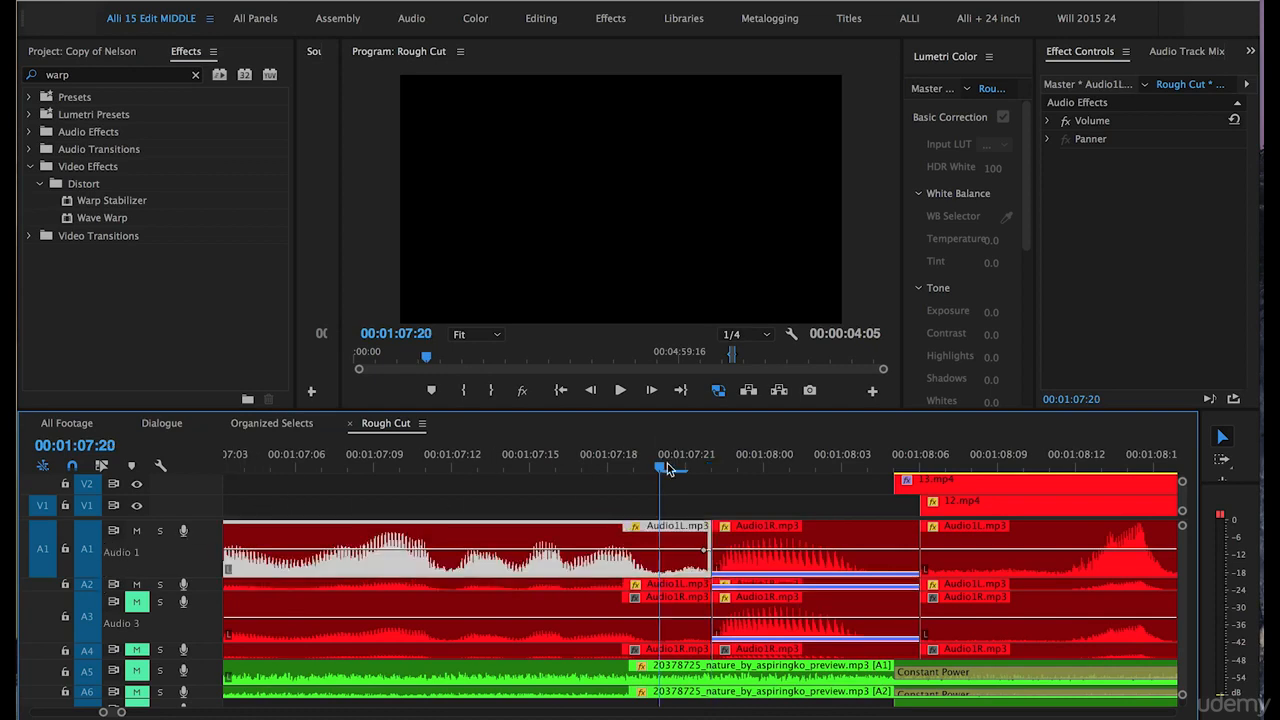
key("space")
left_click(562, 463)
key("space")
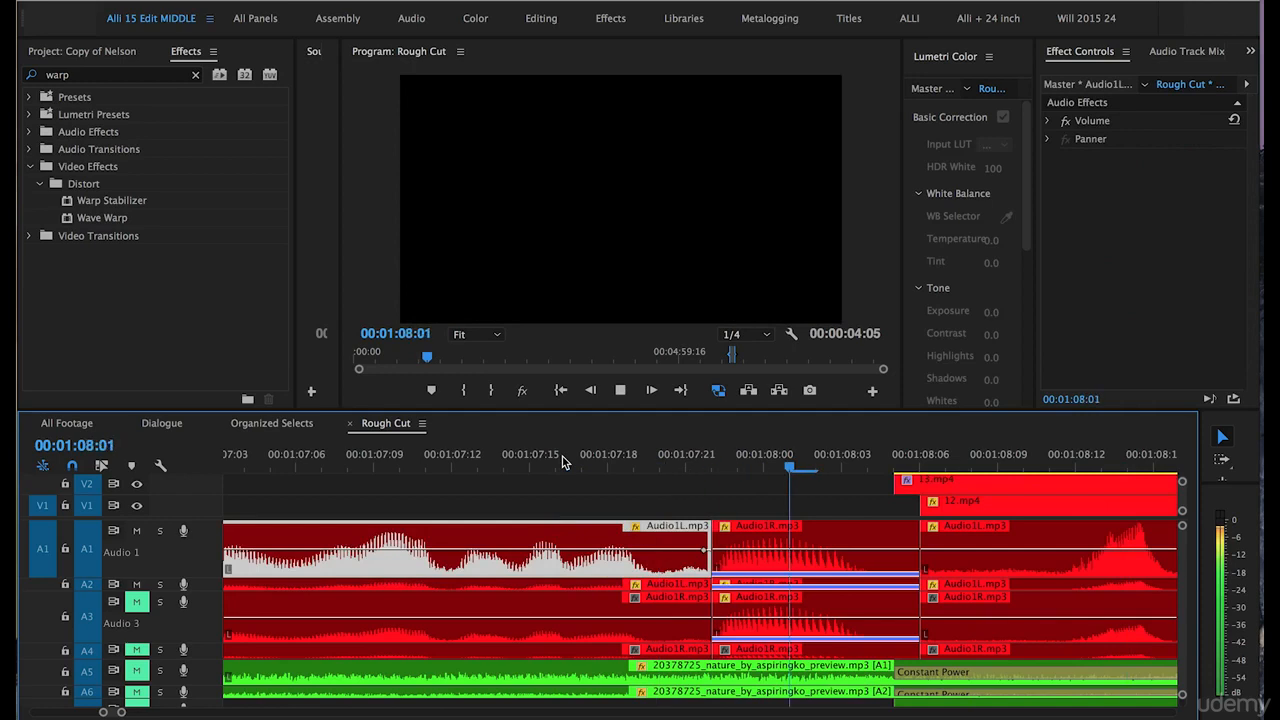
left_click(712, 466)
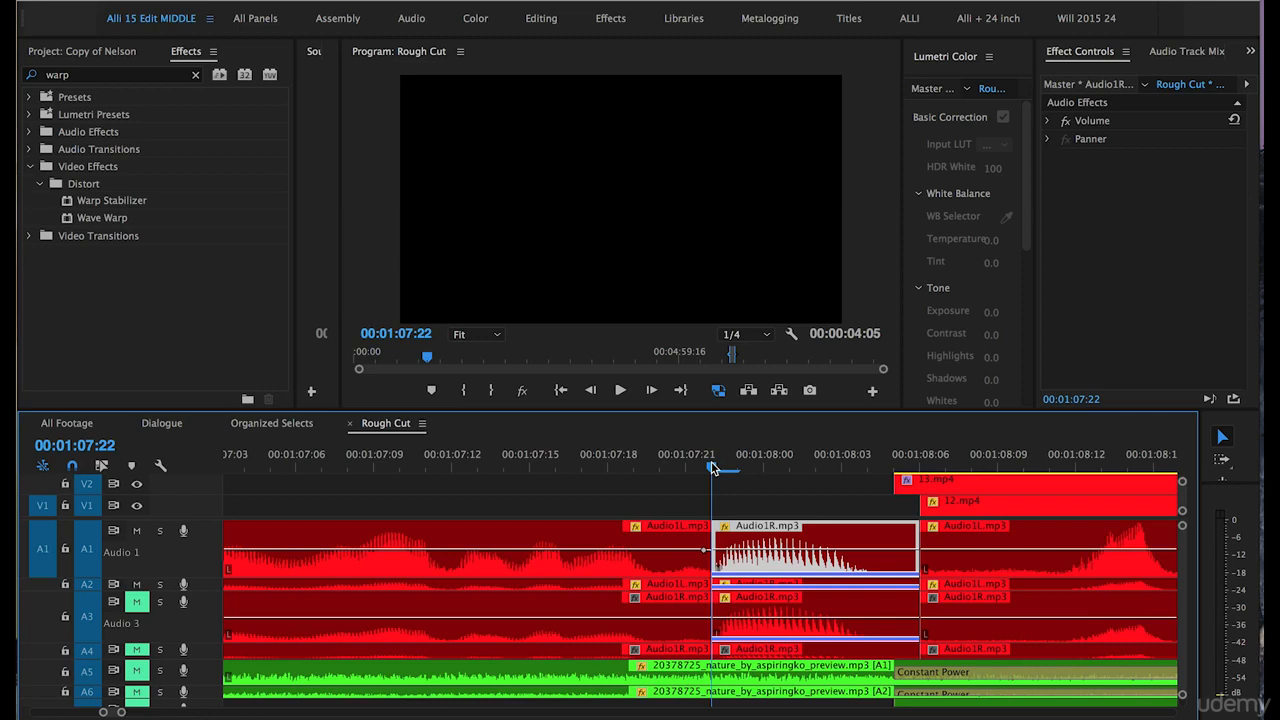
Undo the copied replacement audio, the 14 dB gain change and the split on A3.
key("ctrl+z")
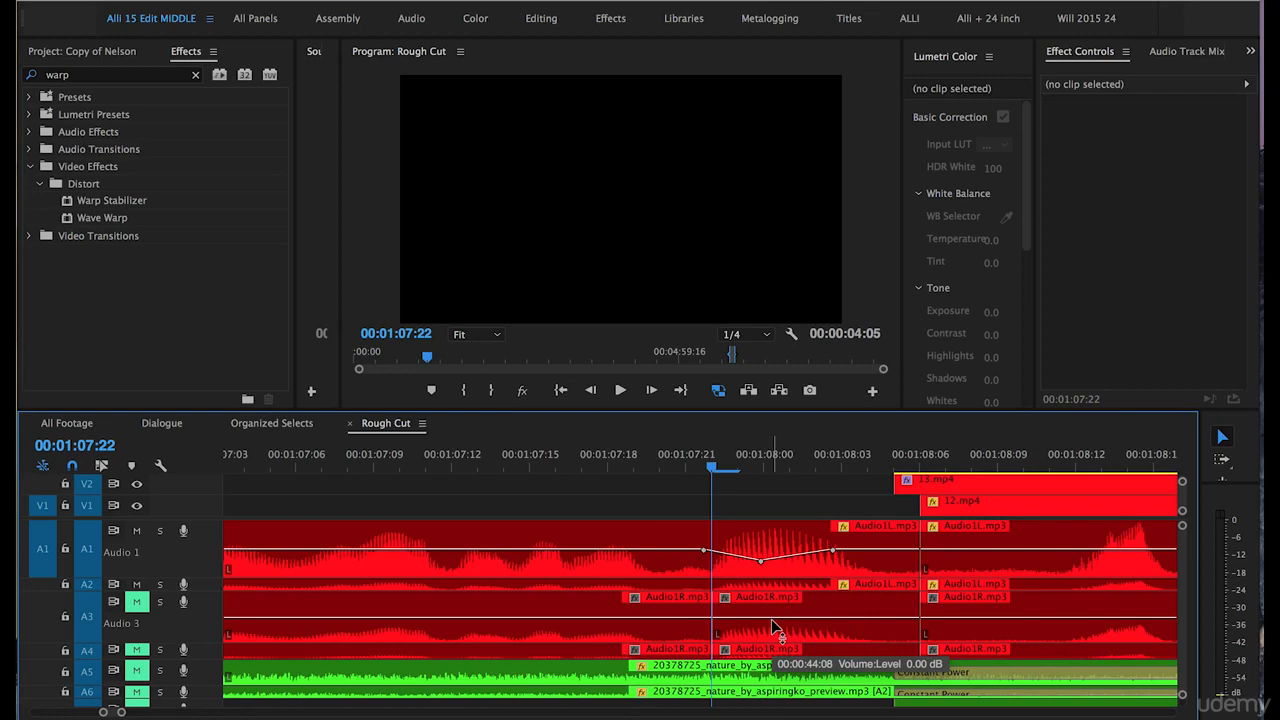
key("ctrl+z")
key("ctrl+z")
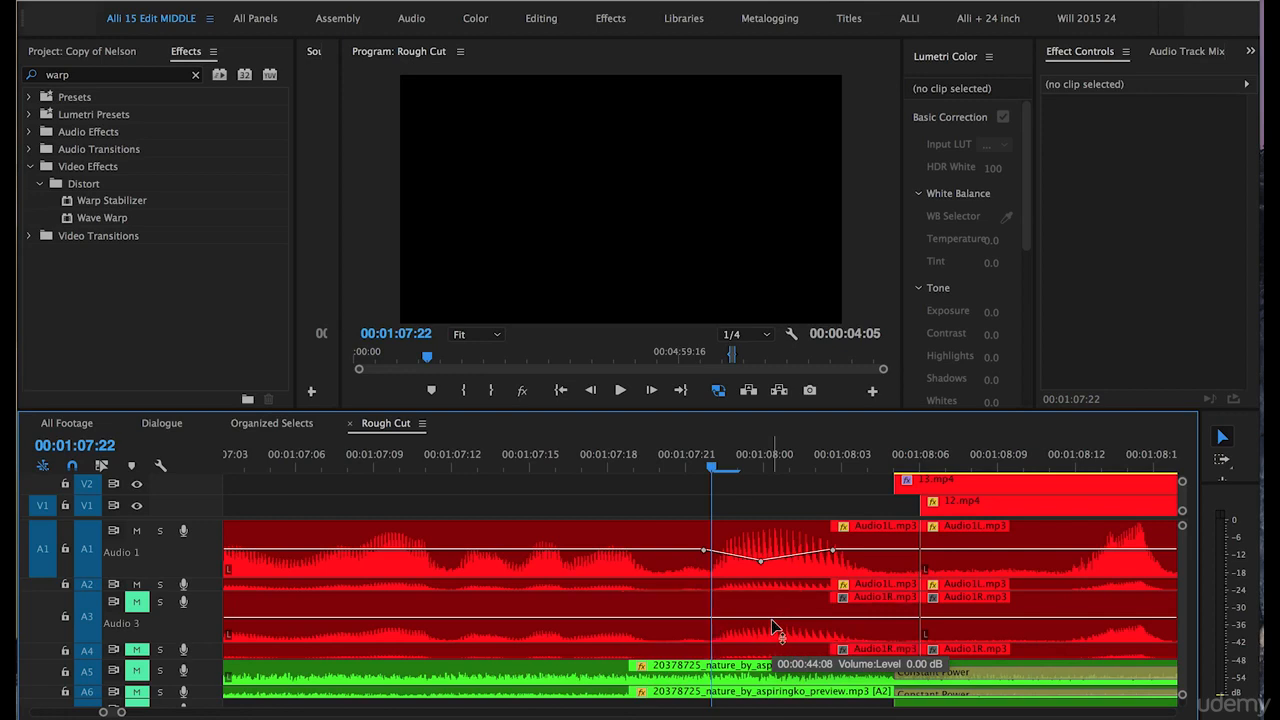
key("minus")
key("minus")
key("minus")
Move the playhead to 00:01:24:21 in the next dialogue section and reduce the height of track A3.
key("minus")
key("equal")
key("equal")
left_click(746, 523)
key("Left")
key("minus")
key("minus")
scroll(617, 512, "right", 3)
key("minus")
scroll(617, 512, "right", 3)
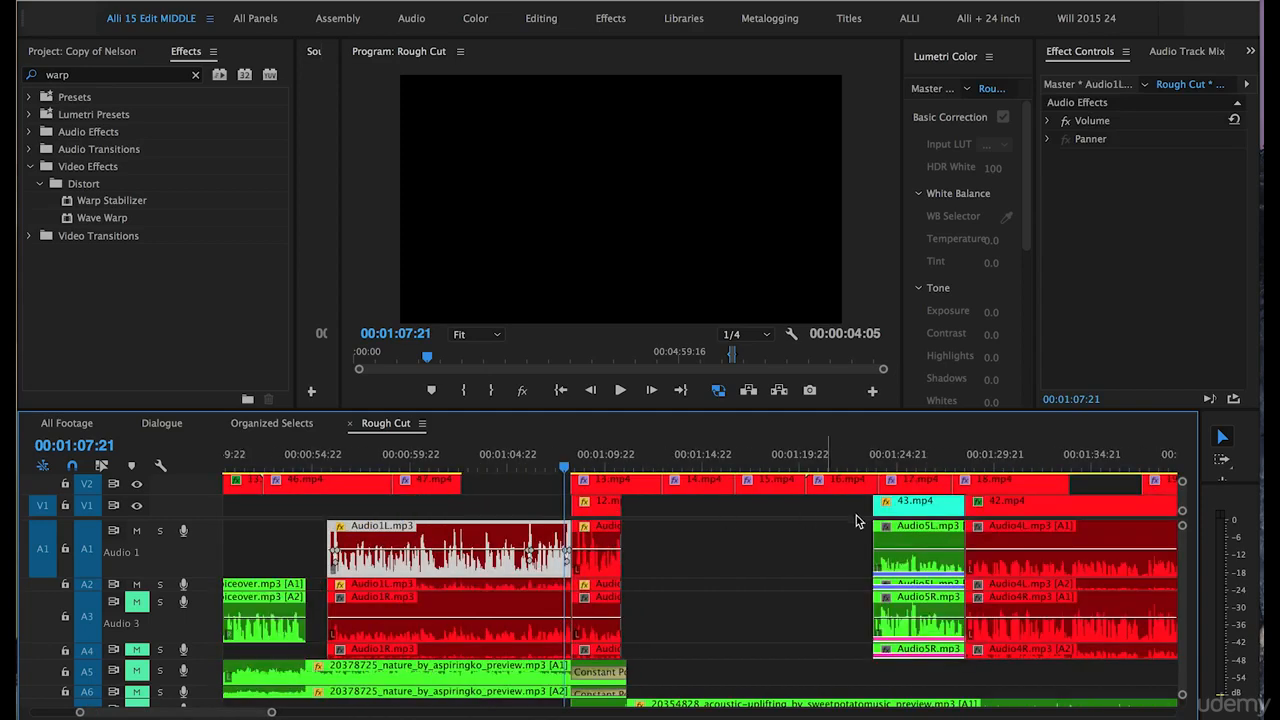
scroll(882, 520, "right", 3)
left_click(745, 459)
key("equal")
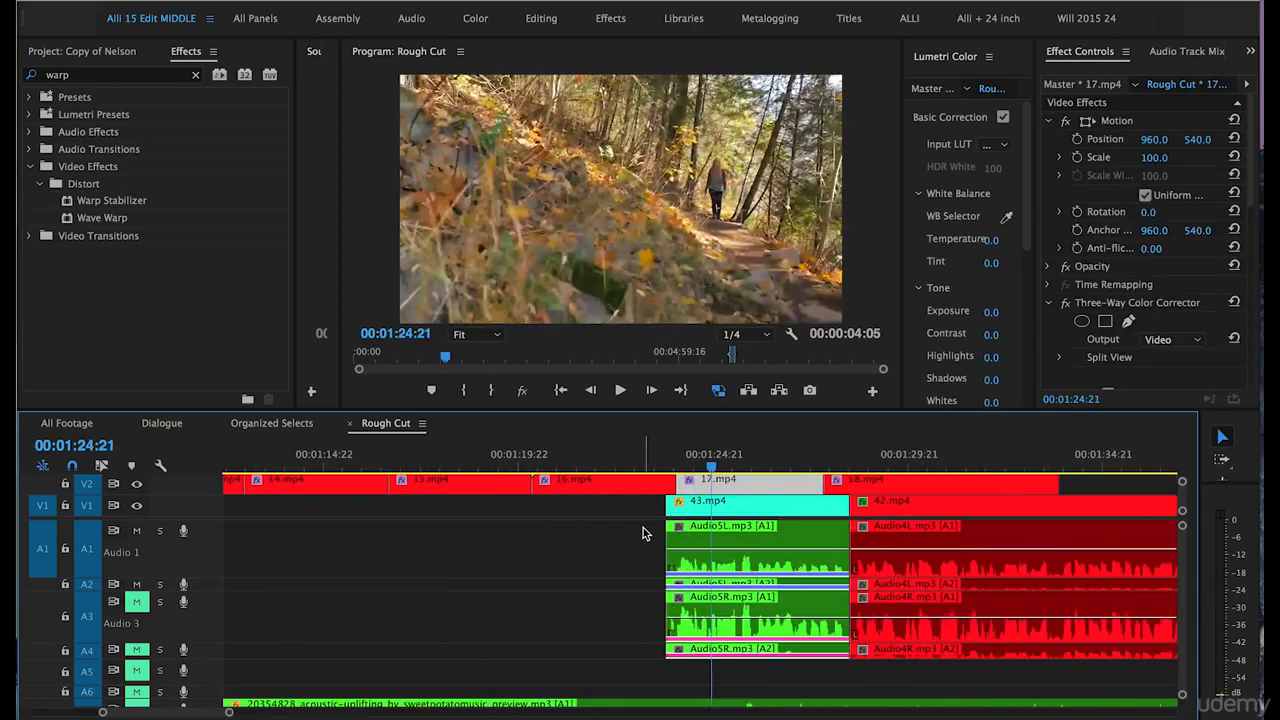
scroll(643, 527, "right", 3)
scroll(681, 561, "right", 3)
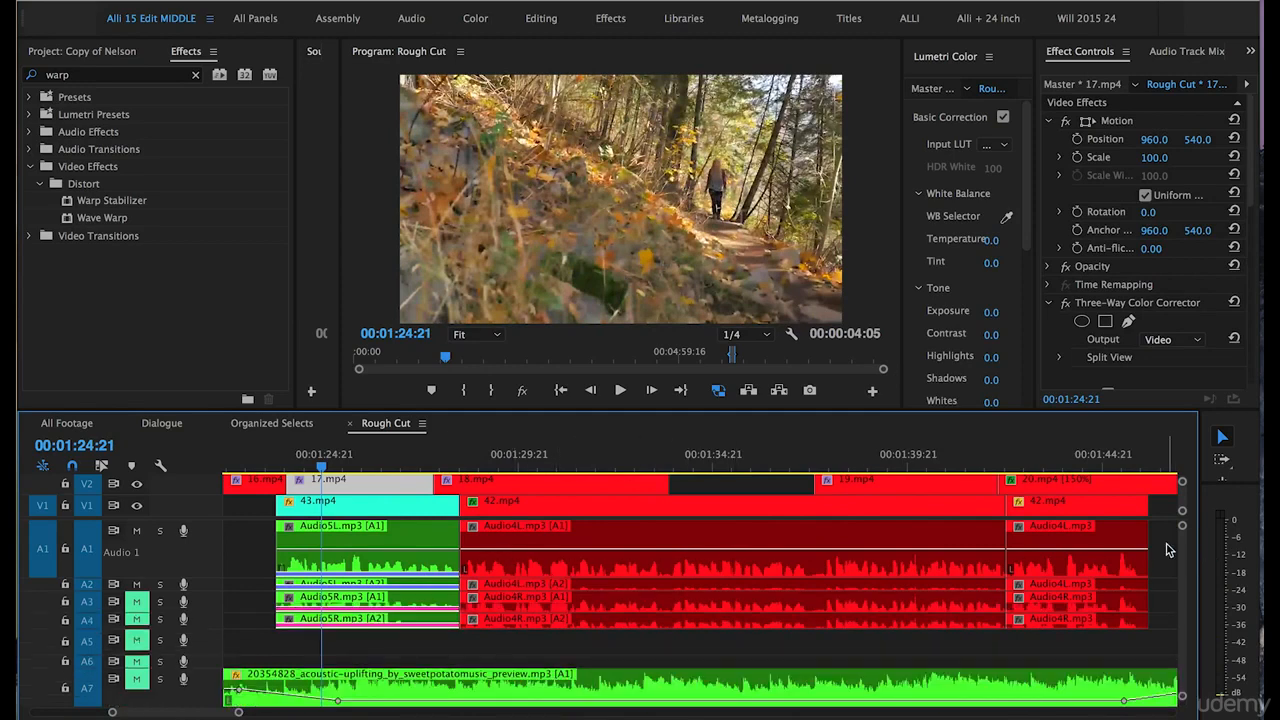
Raise the gain of the Audio5L.mp3 and both Audio4L.mp3 clips on A1 and A2 by 10 dB.
left_click(1022, 563)
left_click_drag(1022, 563, 385, 570)
right_click(383, 568)
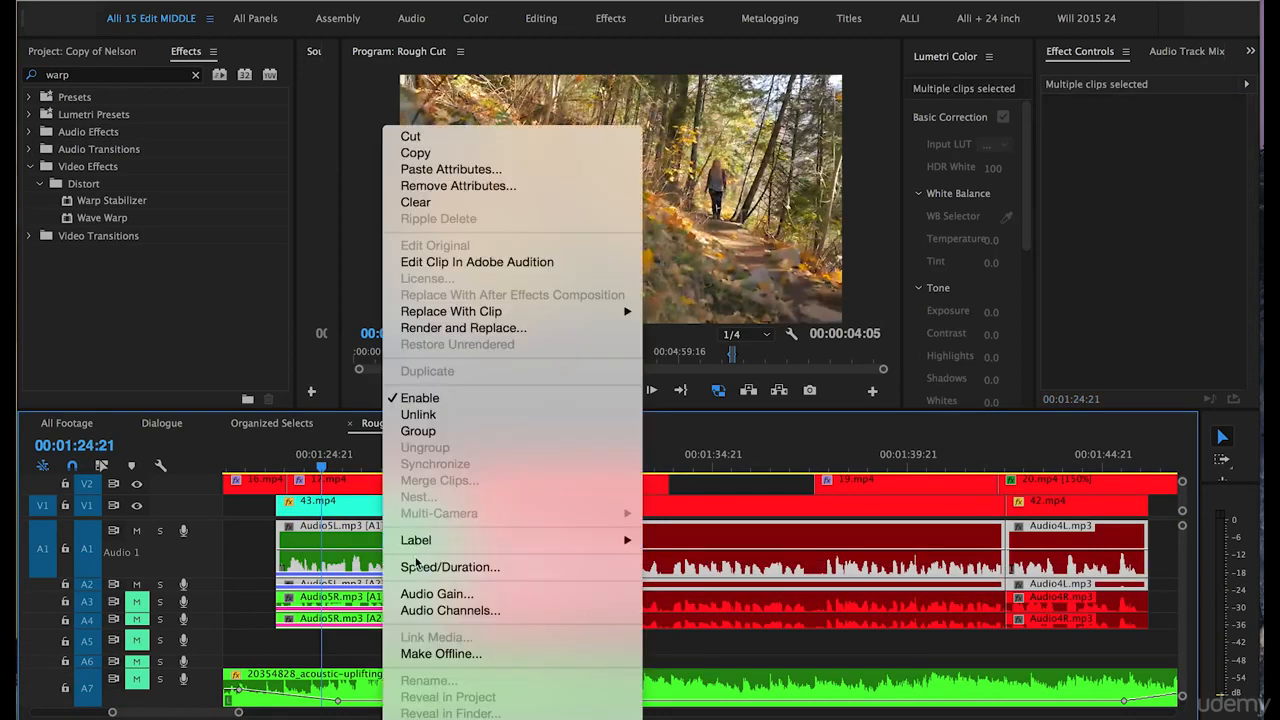
left_click(430, 594)
type("10")
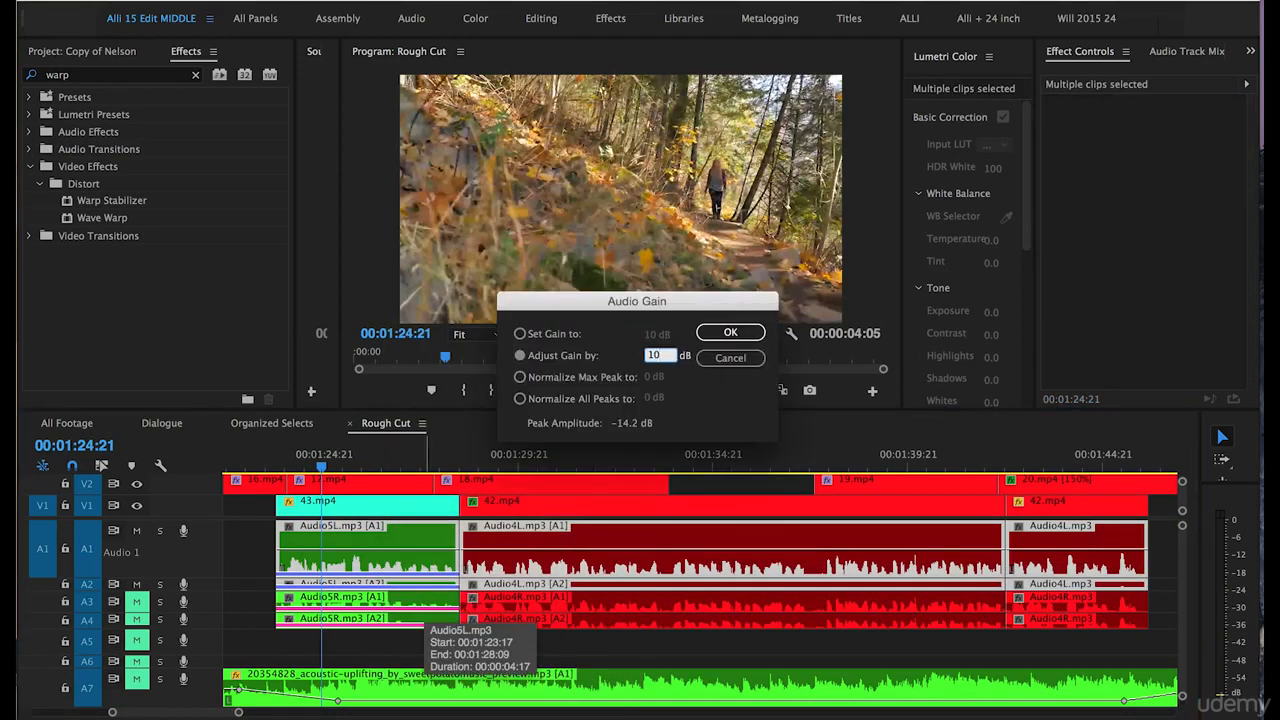
left_click(730, 332)
Play back the boosted dialogue from around 00:01:24:13 to check its level on the audio meters.
key("minus")
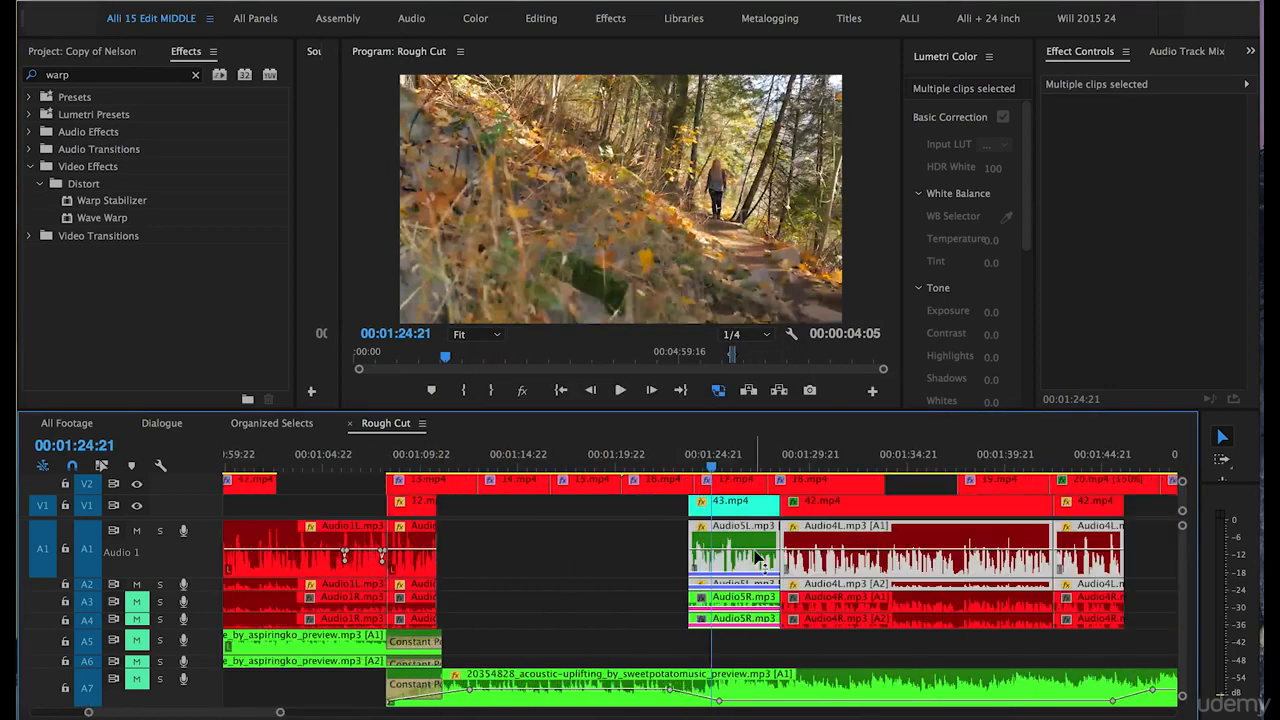
left_click(648, 545)
left_click(712, 480)
key("space")
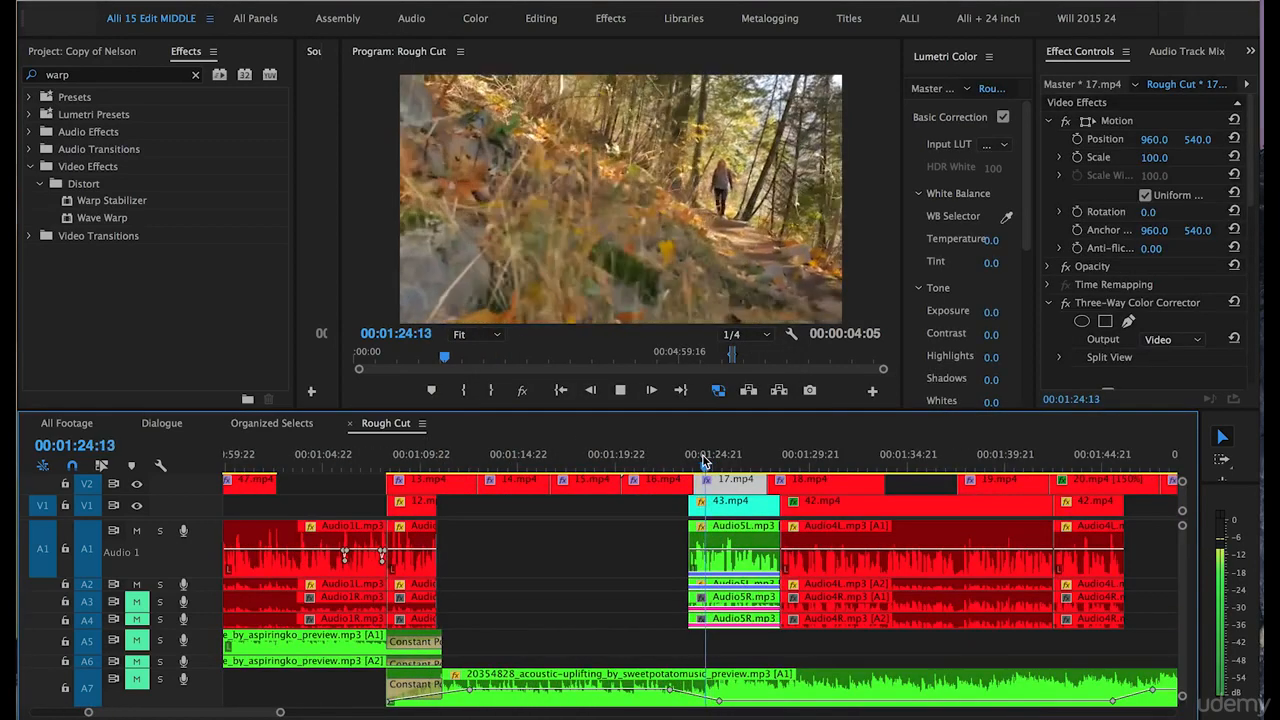
scroll(519, 551, "down", 2)
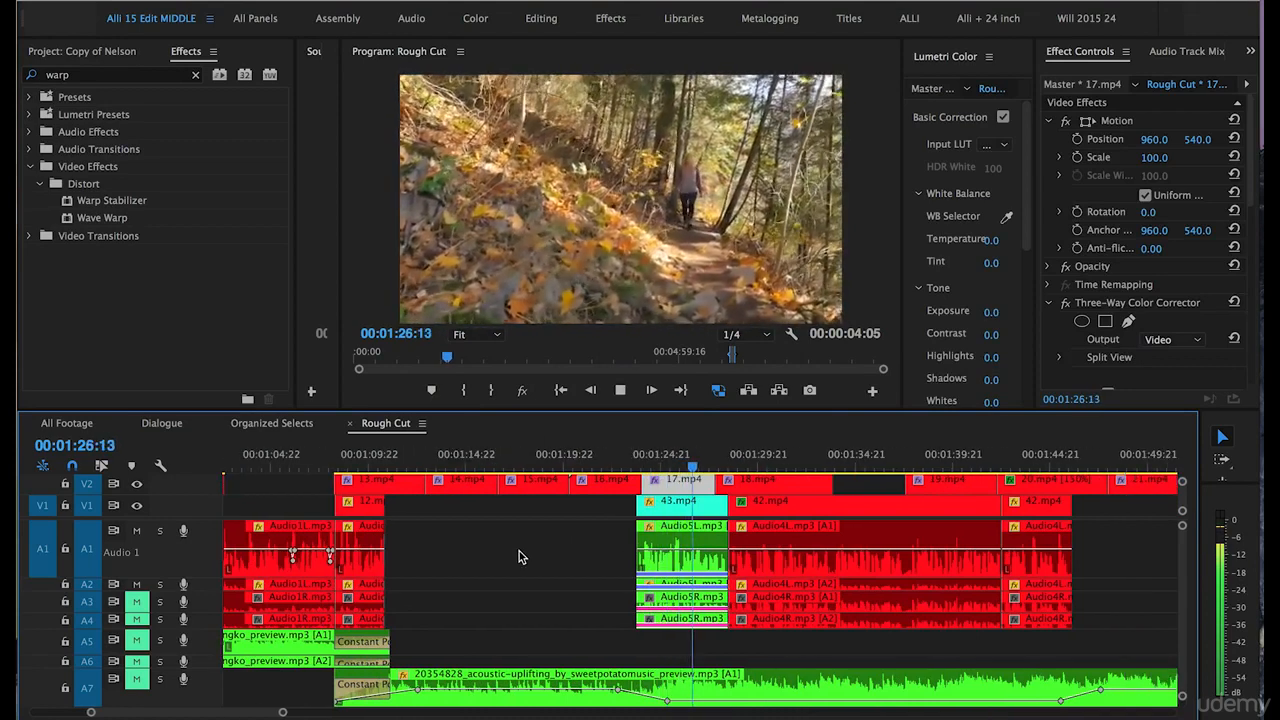
key("space")
Apply another Audio Gain adjustment to the Audio5L.mp3 and Audio4L.mp3 dialogue clips on A1.
key("minus")
left_click_drag(926, 541, 703, 563)
right_click(703, 563)
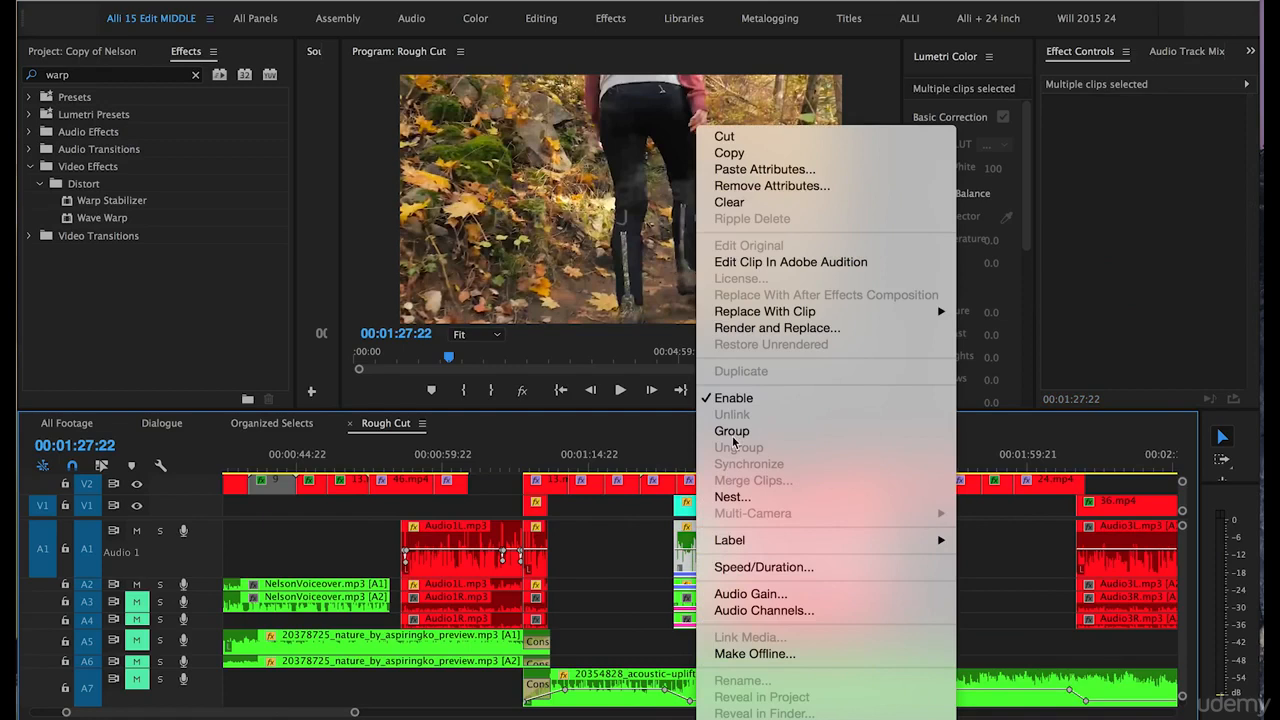
left_click(737, 597)
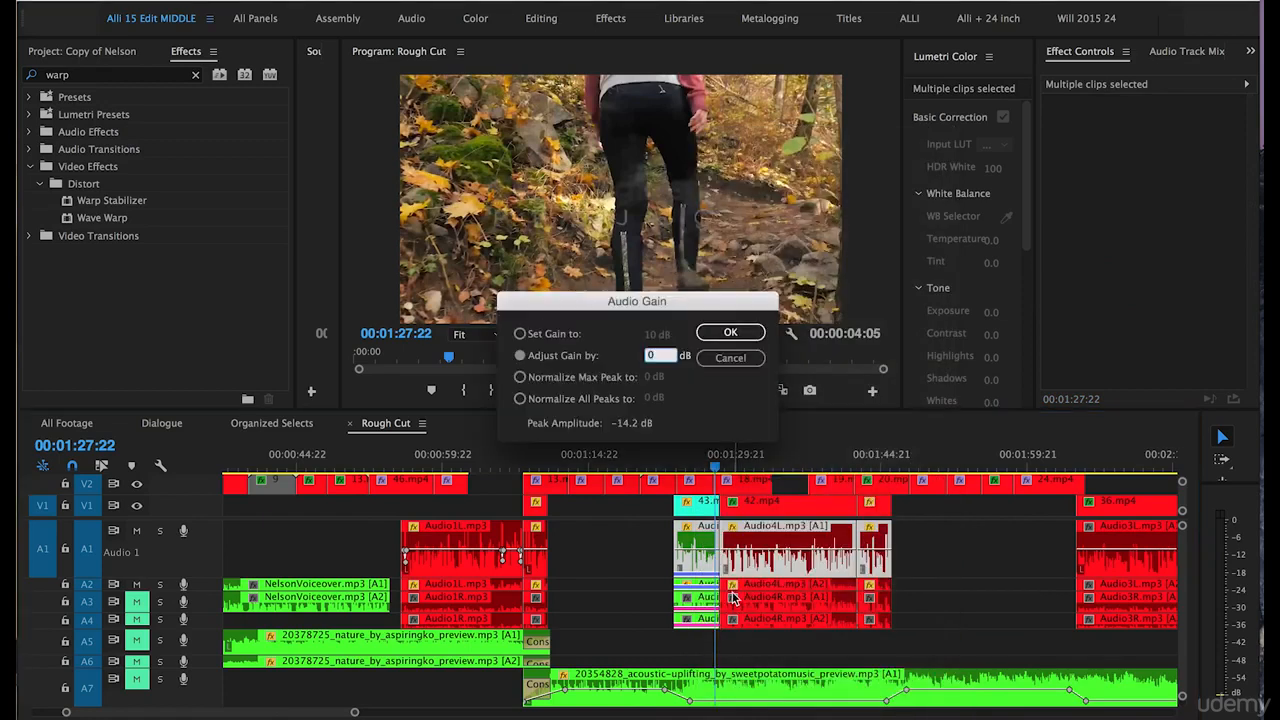
key("Return")
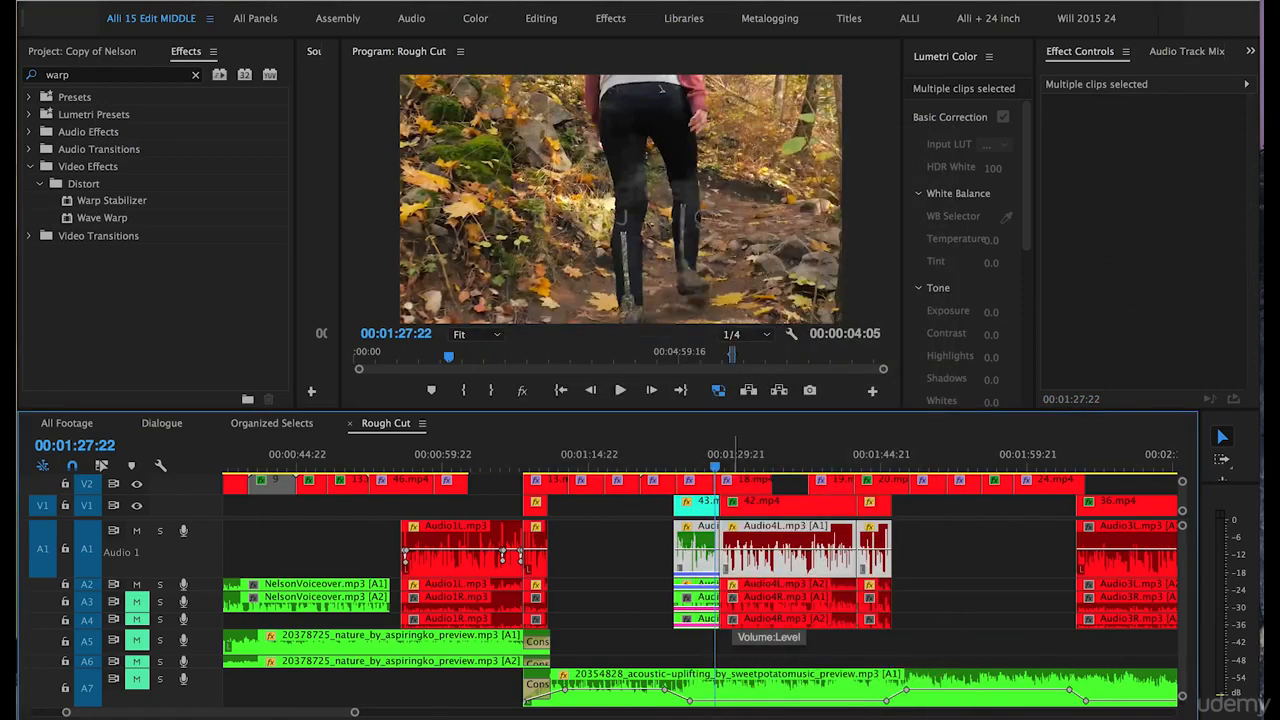
Deselect the clips and play back the dialogue from 00:01:27:22 to check its level.
left_click(637, 555)
key("space")
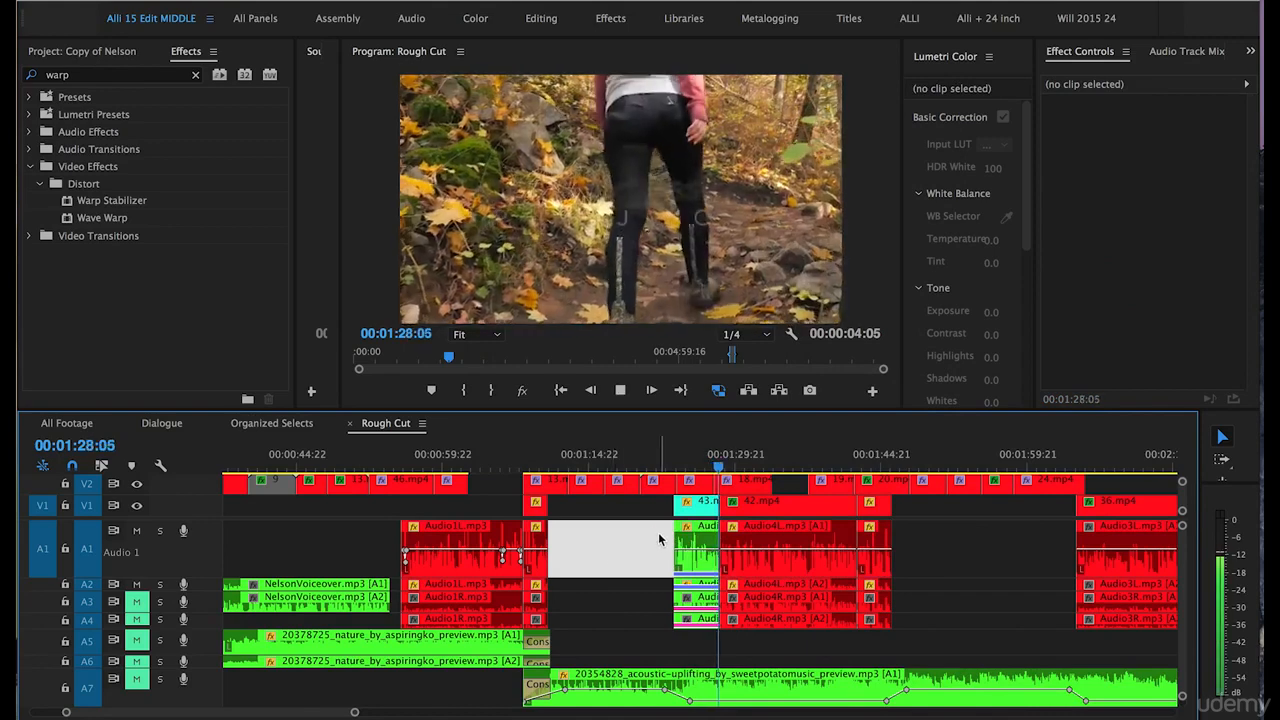
key("space")
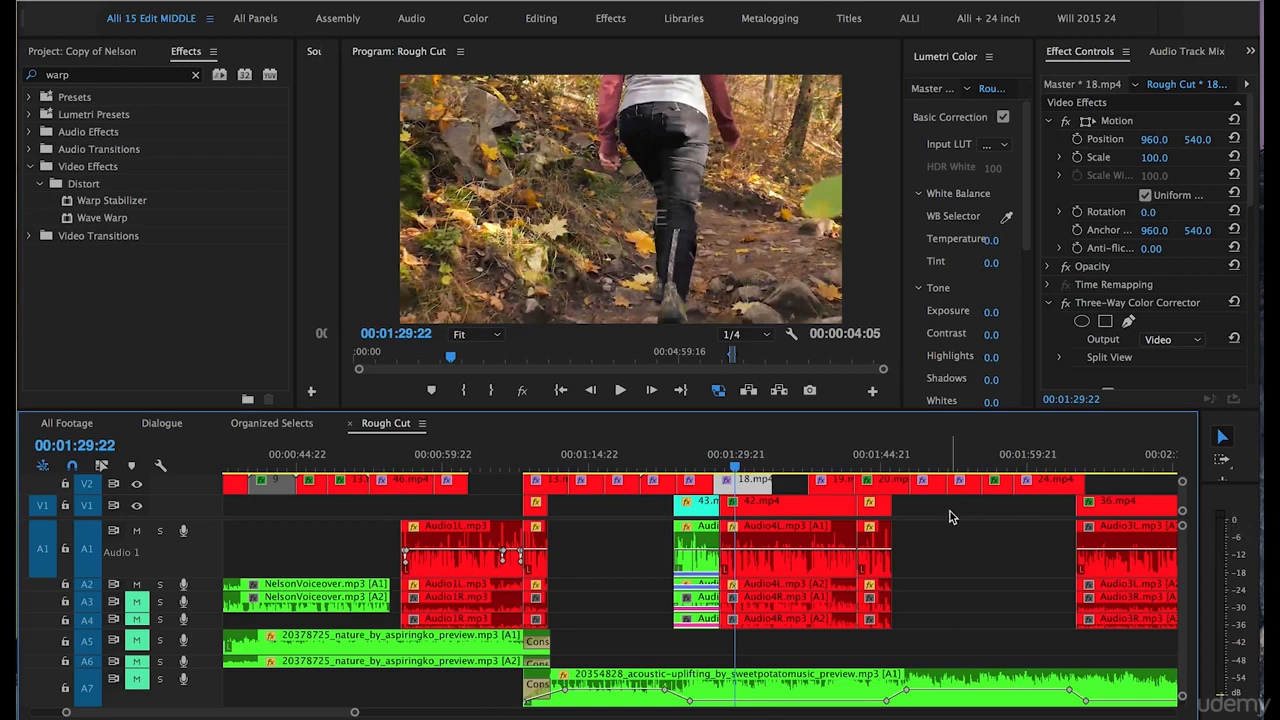
Raise the gain of the Audio5L.mp3 and Audio4L.mp3 dialogue clips on A1 by 2 dB.
left_click_drag(916, 544, 660, 558)
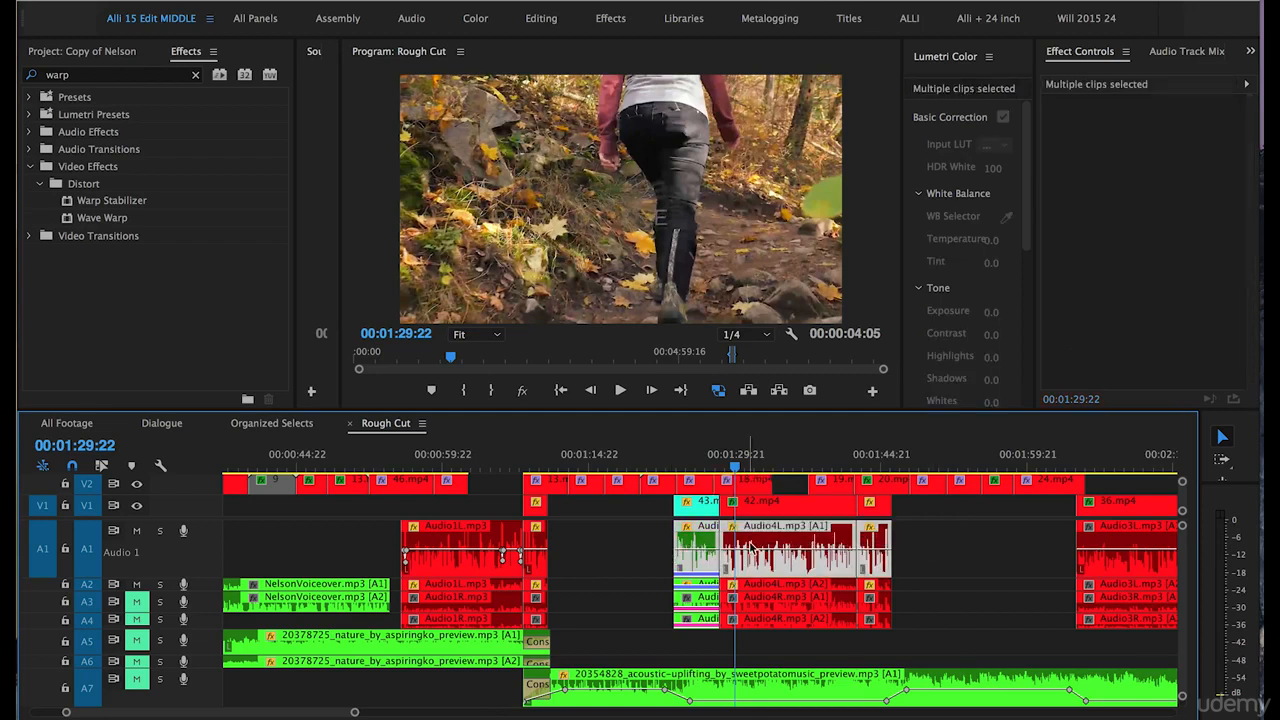
right_click(752, 543)
left_click(782, 594)
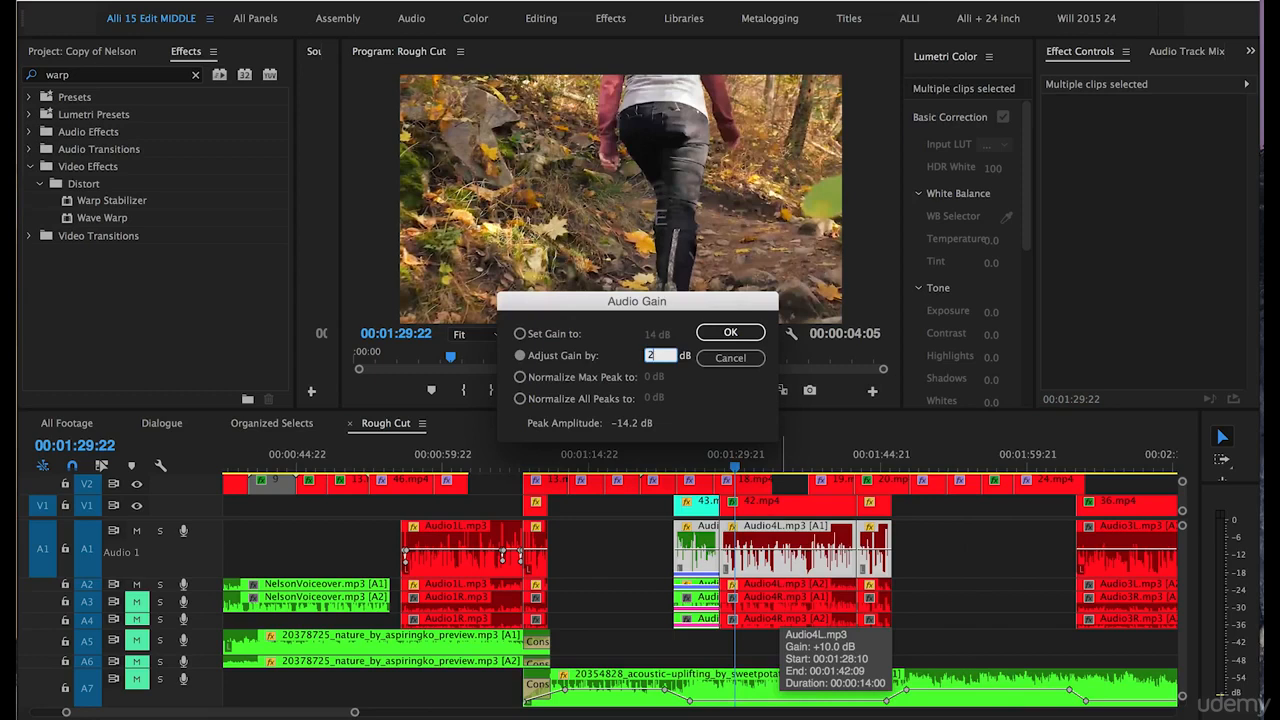
key("Return")
Deselect the clips and play back the dialogue from 00:01:29:22 to check its level on the audio meters.
key("equal")
key("equal")
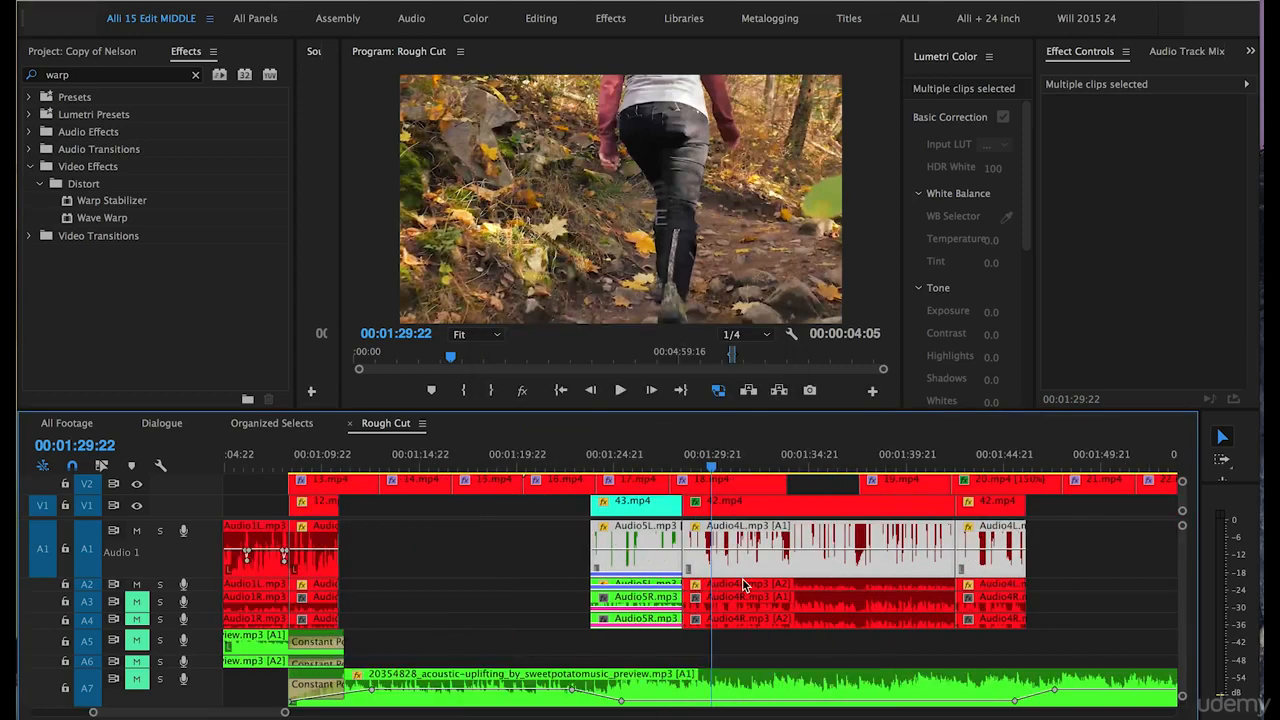
left_click(445, 553)
key("equal")
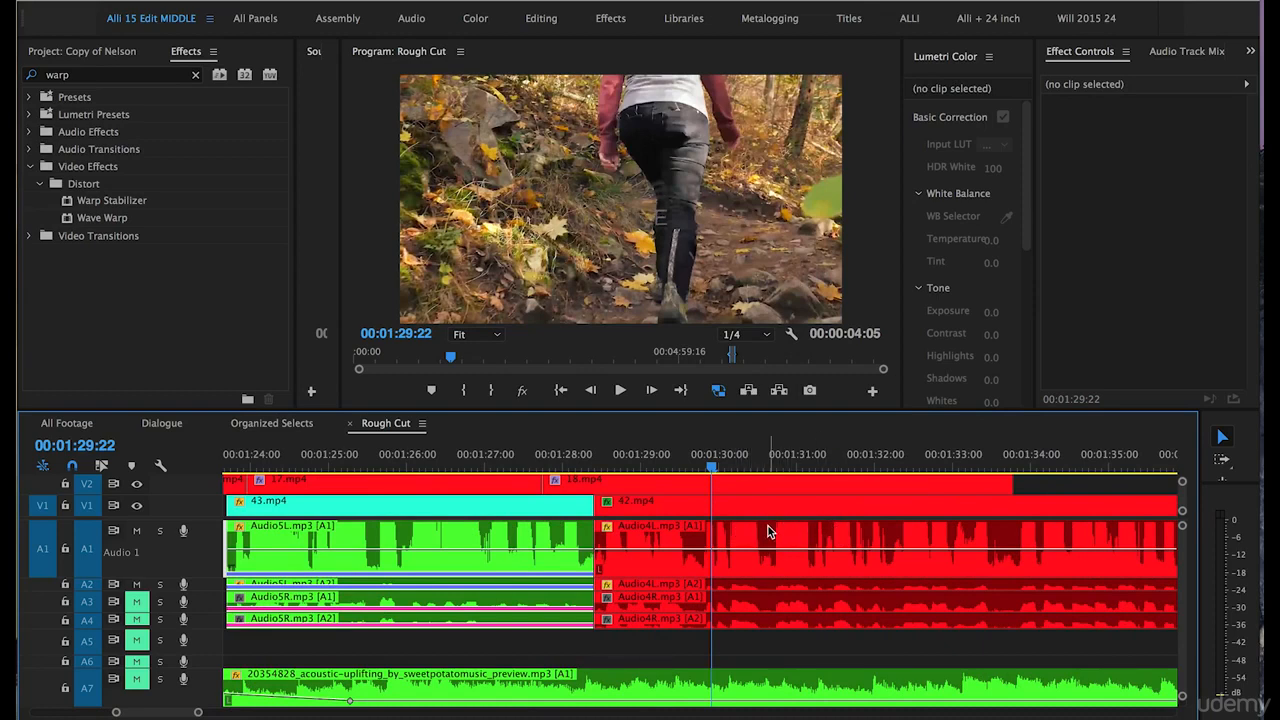
key("minus")
key("minus")
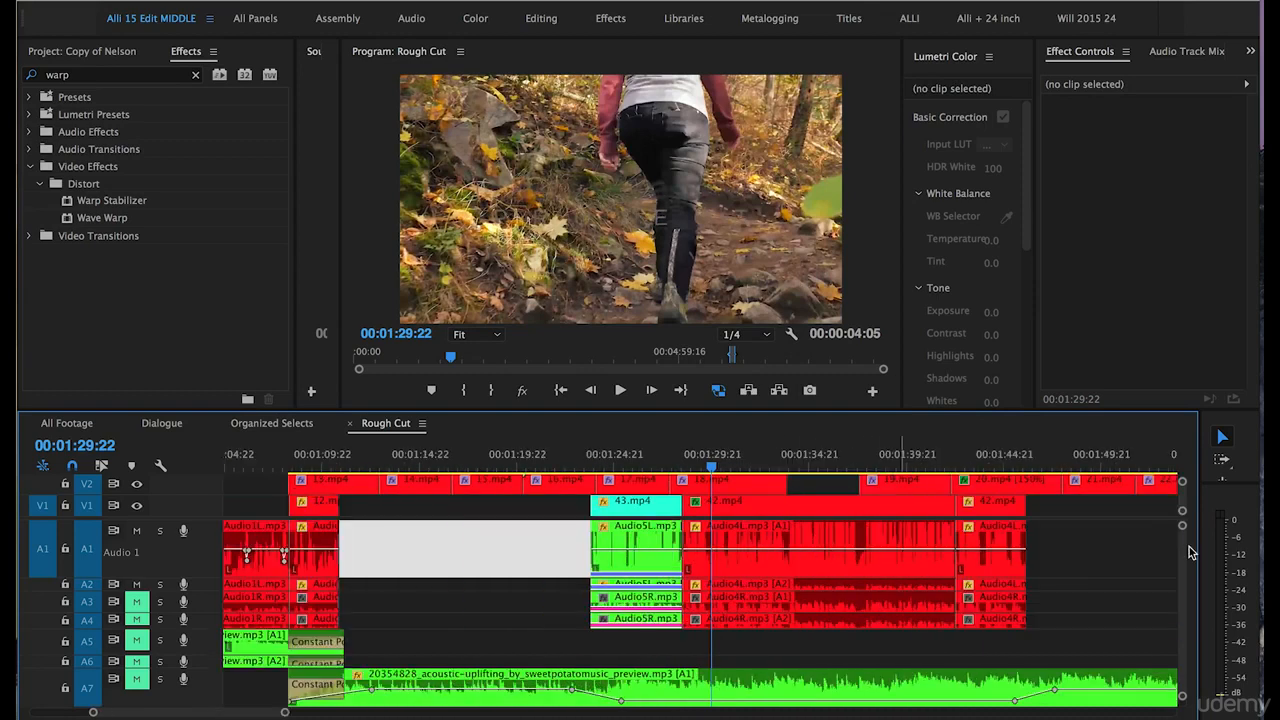
key("XF86AudioLowerVolume")
key("XF86AudioLowerVolume")
key("XF86AudioLowerVolume")
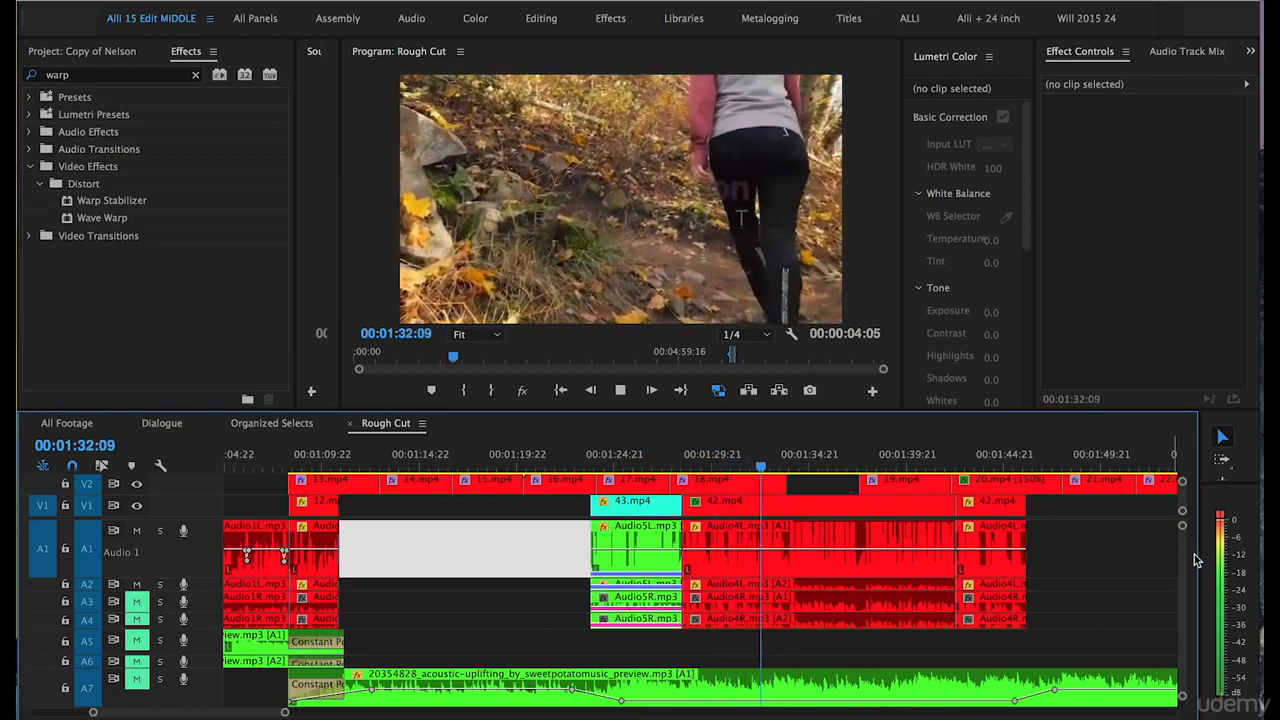
key("space")
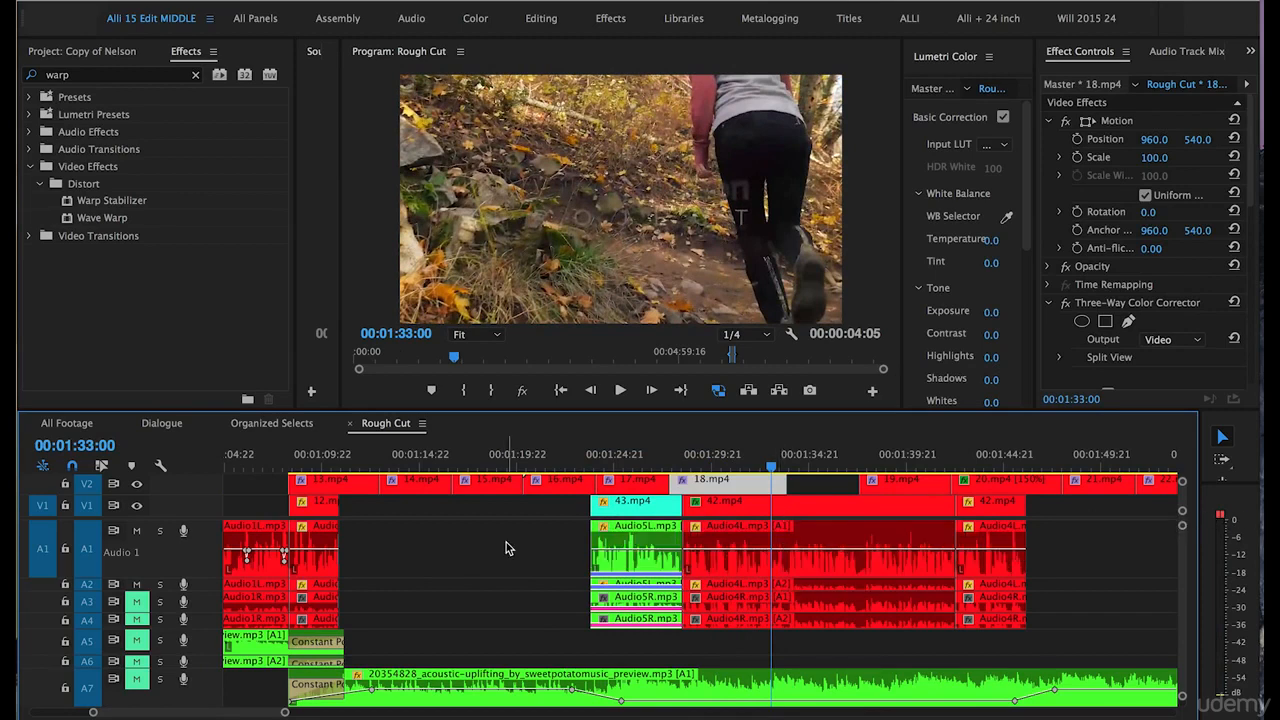
Play back the Audio3L.mp3 dialogue under 36.mp4 around 00:02:12:17 to check its level.
scroll(506, 542, "down", 3)
key("minus")
scroll(943, 571, "down", 6)
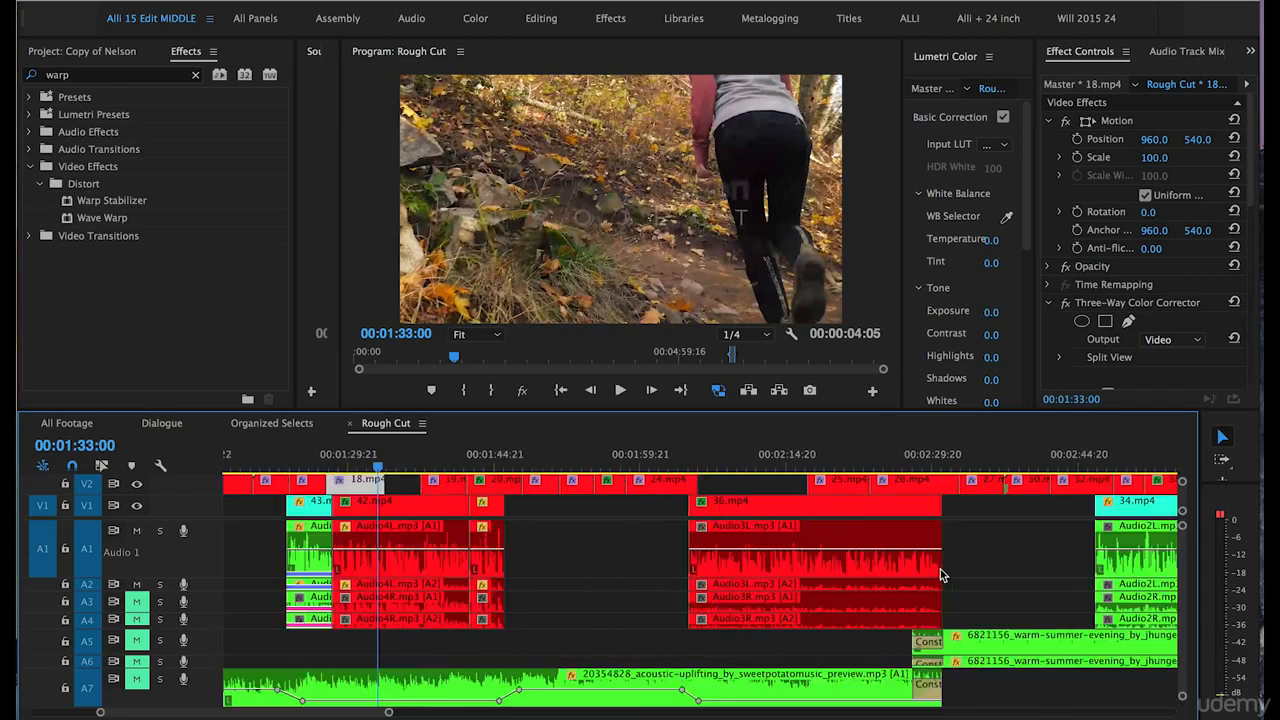
left_click(760, 459)
key("space")
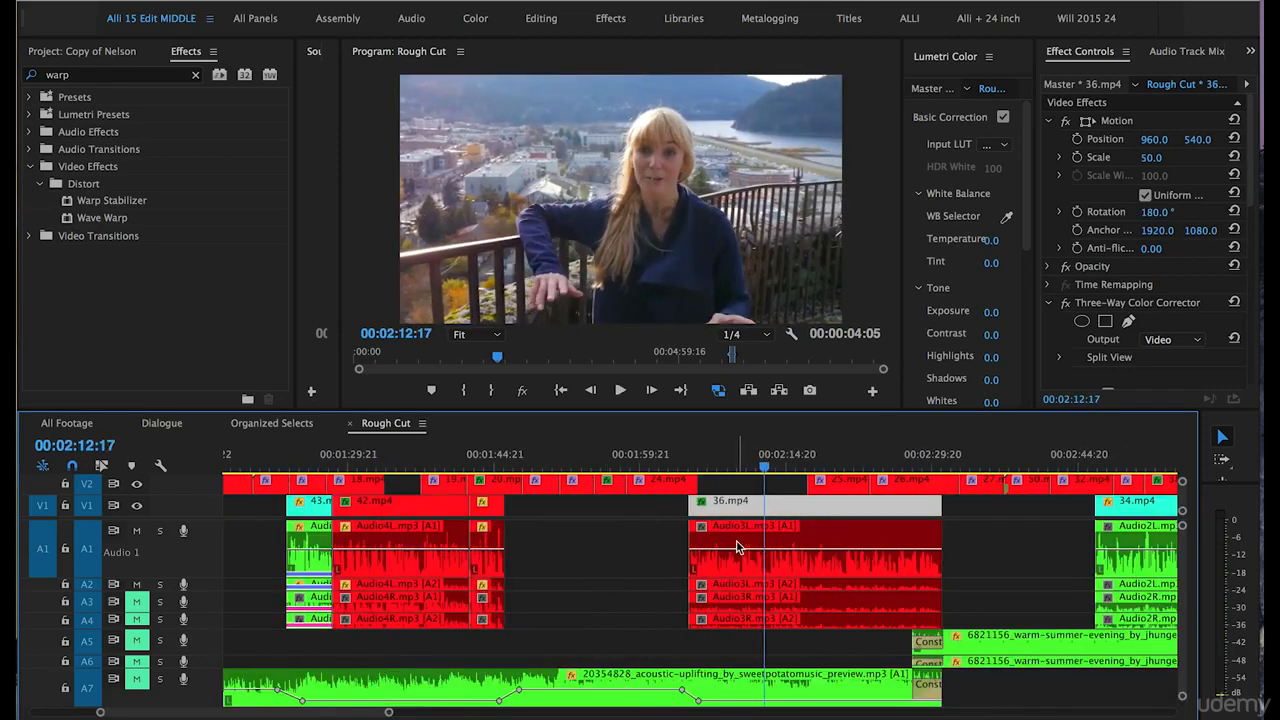
Raise the gain of the Audio3L.mp3 dialogue clip on A1 and A2 by 7 dB.
left_click(735, 540)
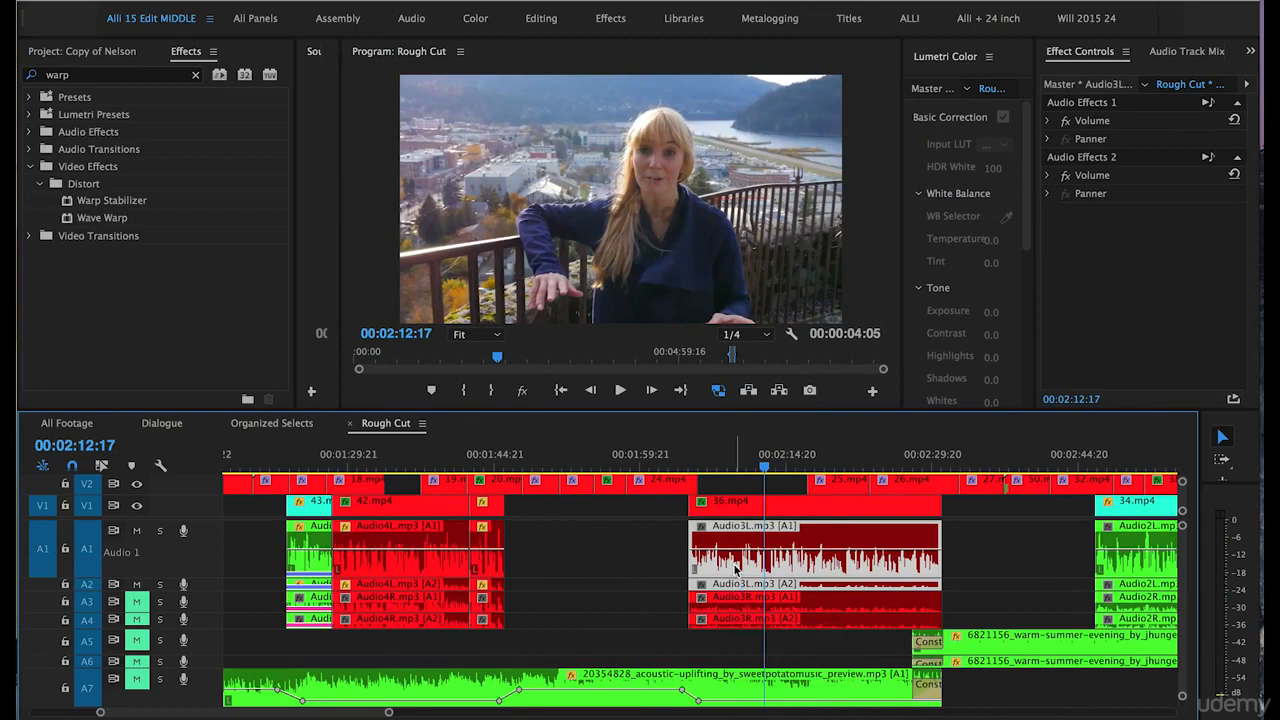
right_click(735, 570)
left_click(772, 569)
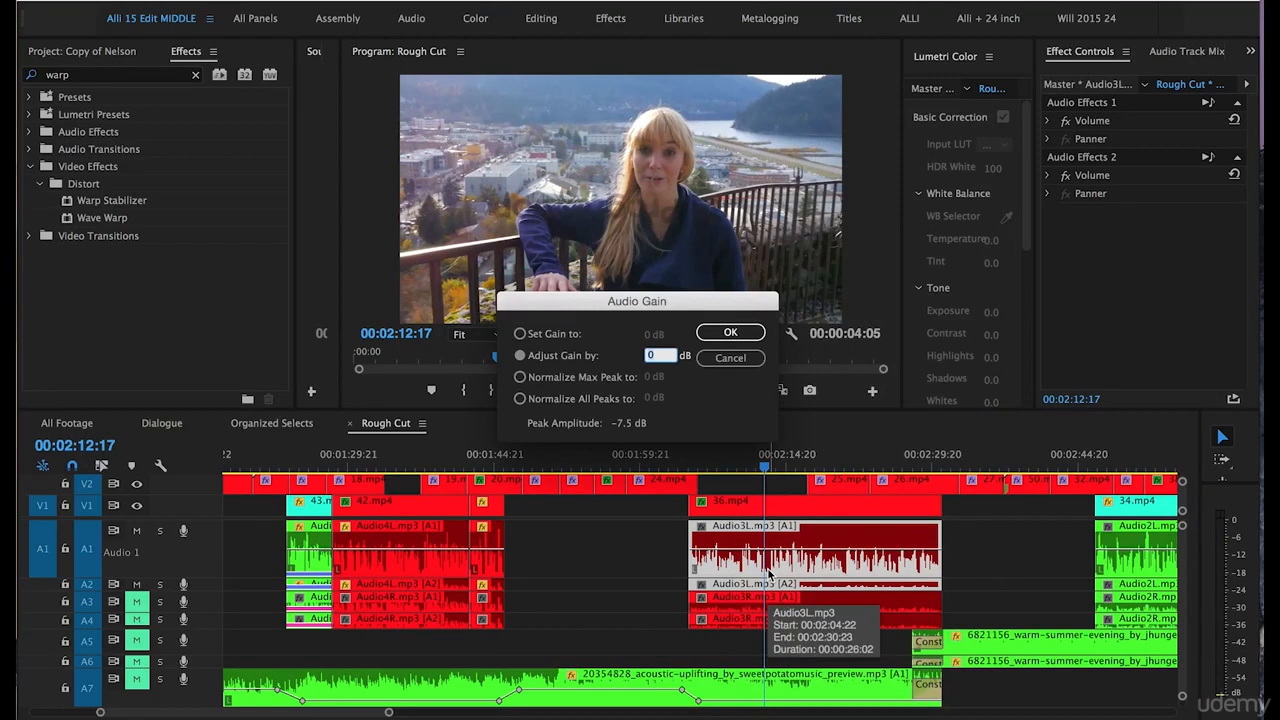
key("Return")
Play back the boosted Audio3L.mp3 dialogue from 00:02:12:17 to check its level on the meters.
key("space")
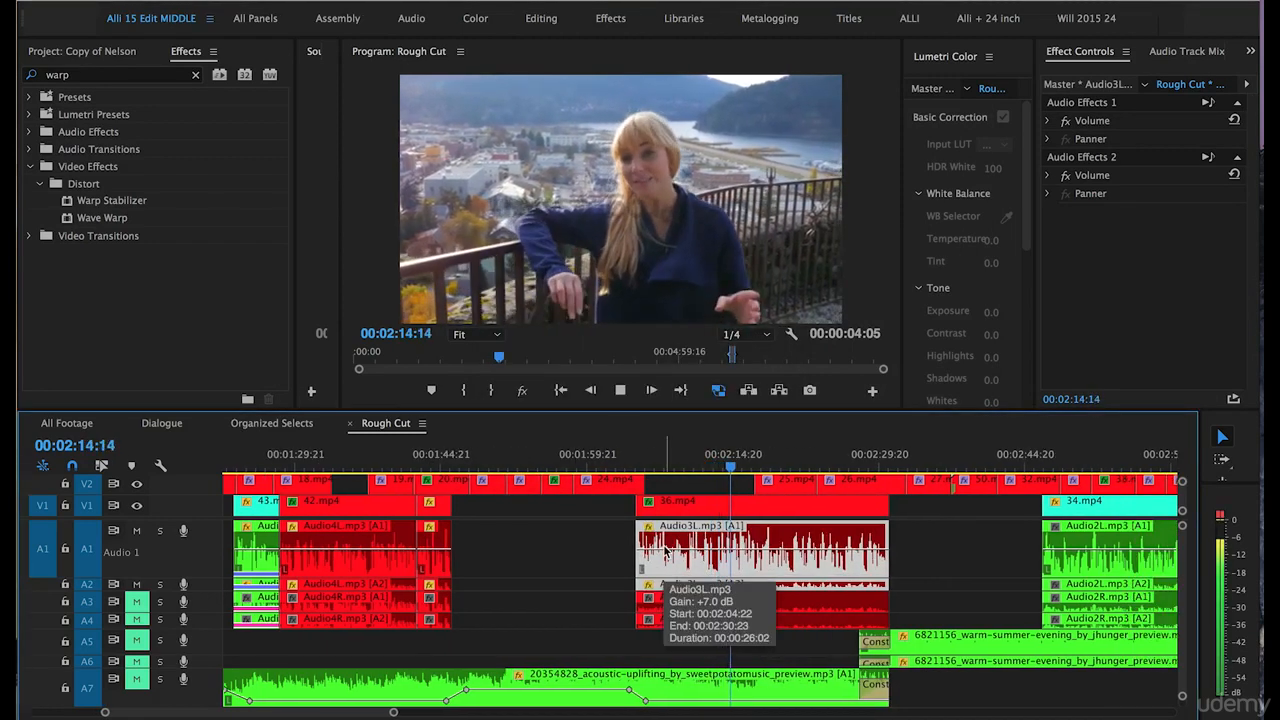
key("space")
key("space")
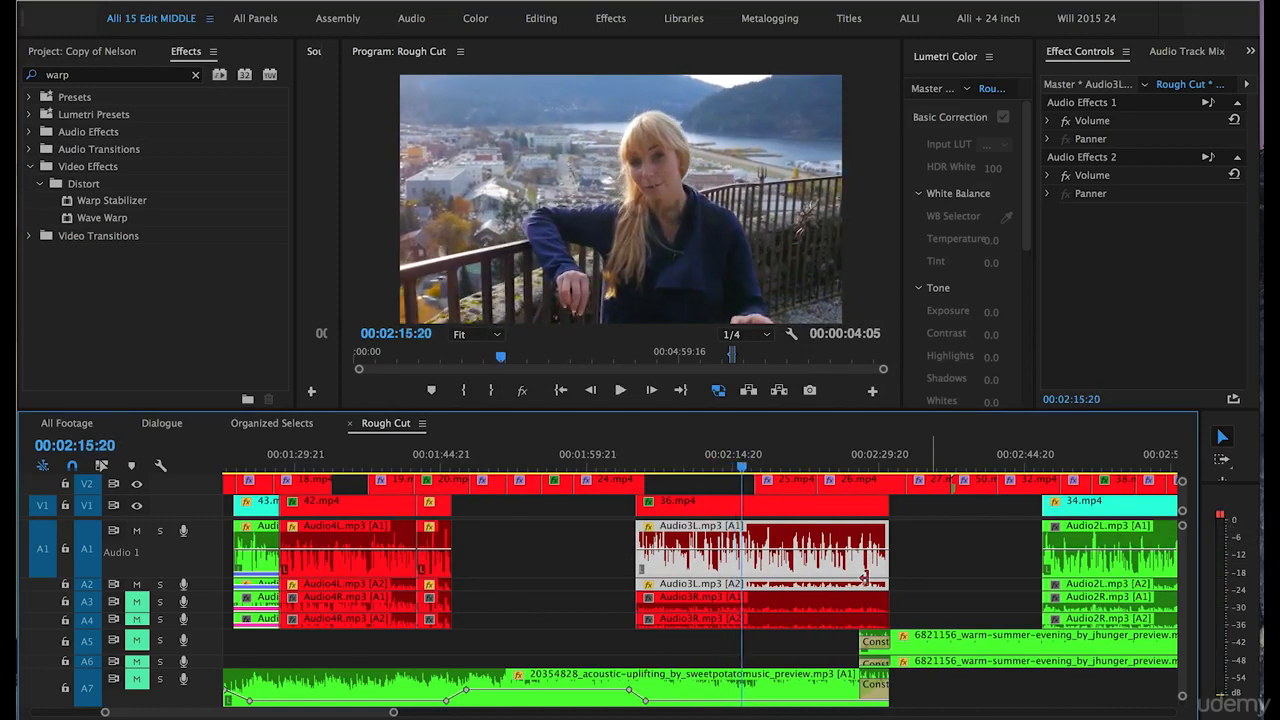
Adjust the gain of the Audio3L.mp3 clip by -2 dB and play back the dialogue from 00:02:15:20.
right_click(673, 558)
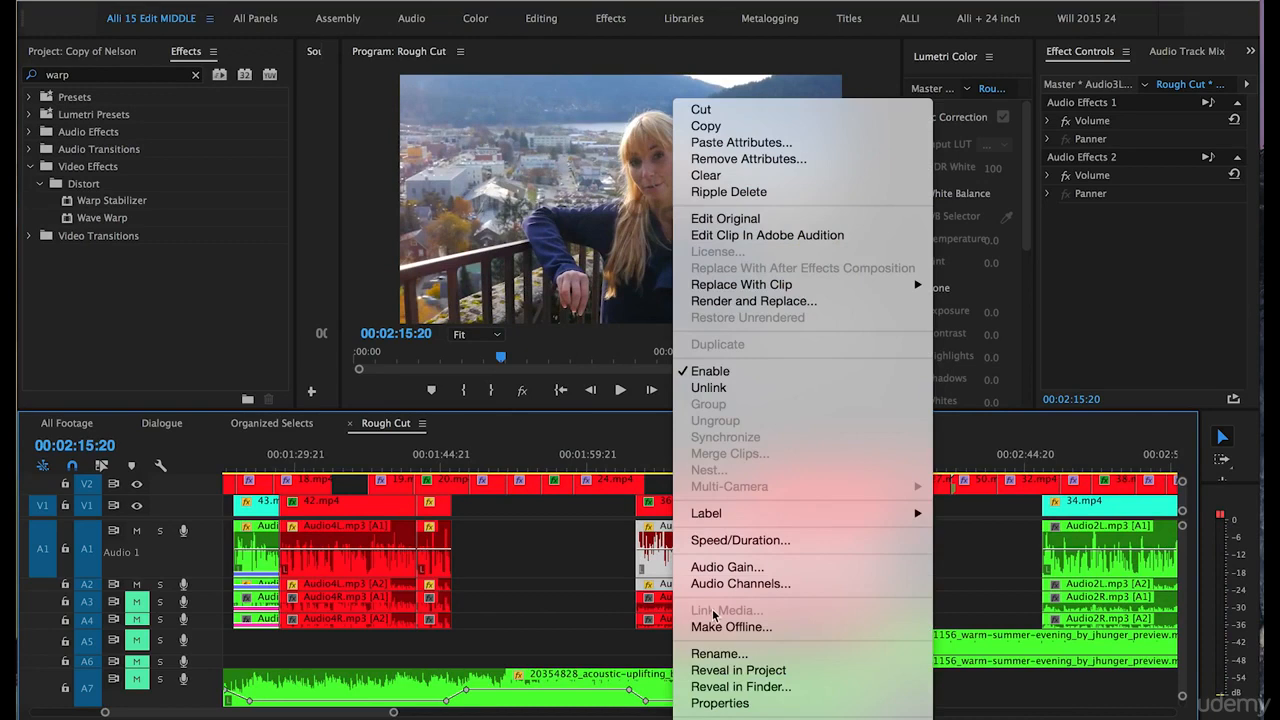
left_click(727, 567)
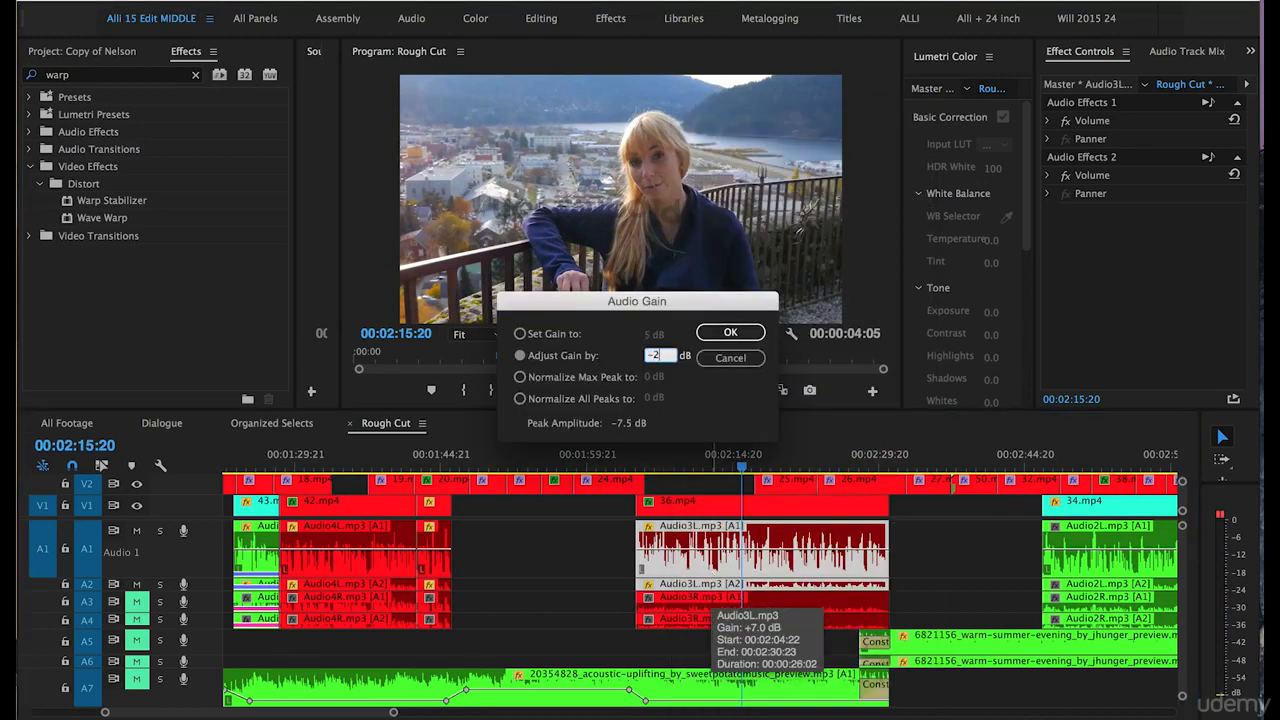
left_click(730, 332)
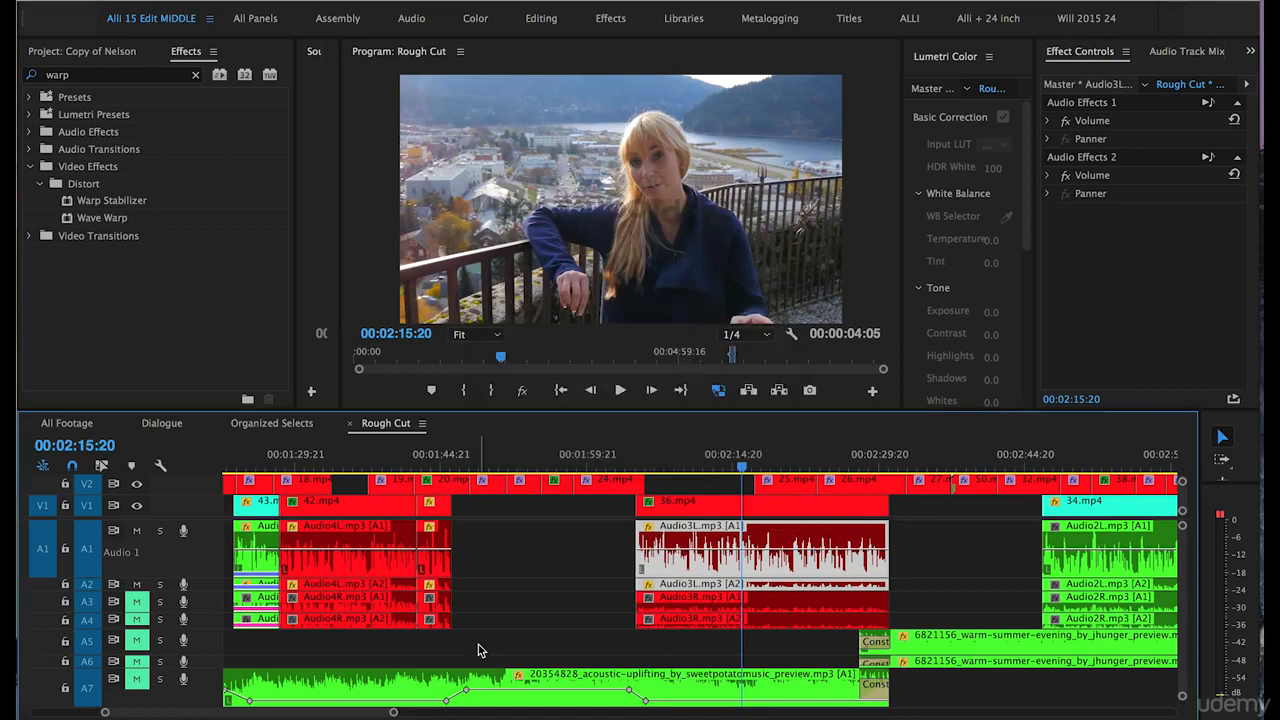
key("space")
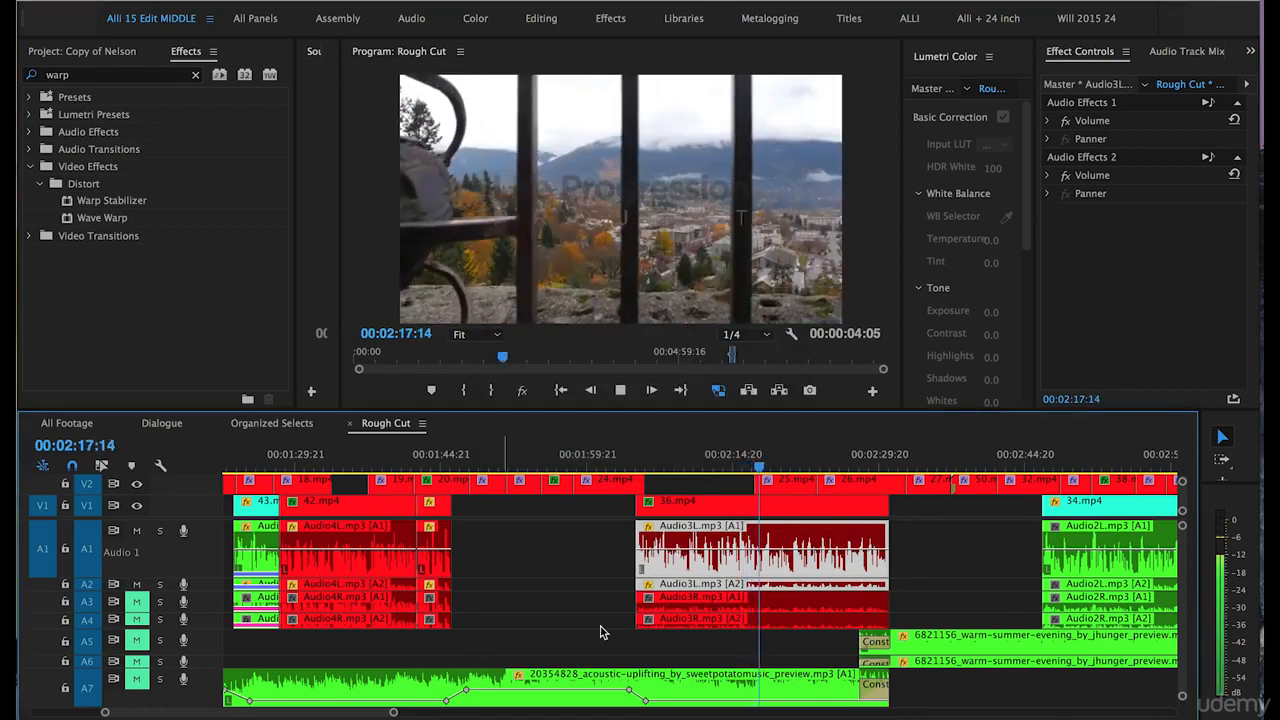
key("space")
Play back the Audio2L.mp3 dialogue under 34.mp4 from 00:02:52:15 to check its level.
key("minus")
key("minus")
key("minus")
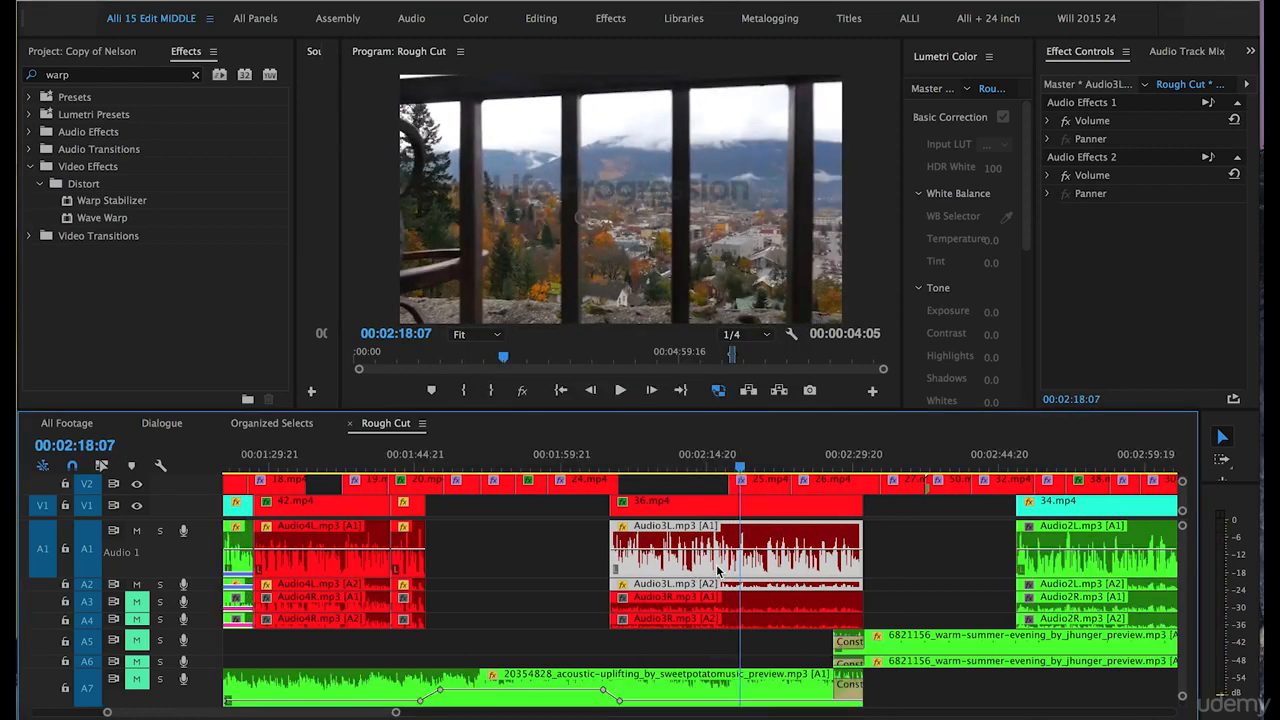
scroll(838, 550, "right", 2)
left_click(767, 467)
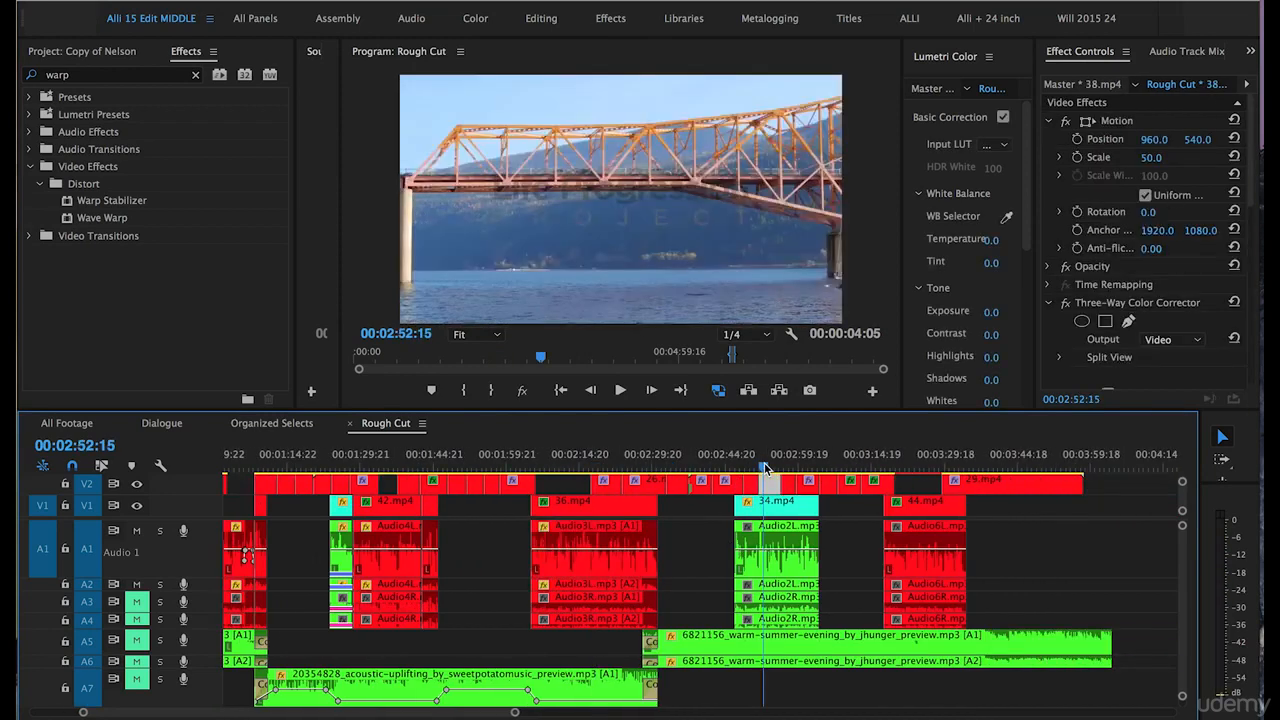
key("equal")
key("equal")
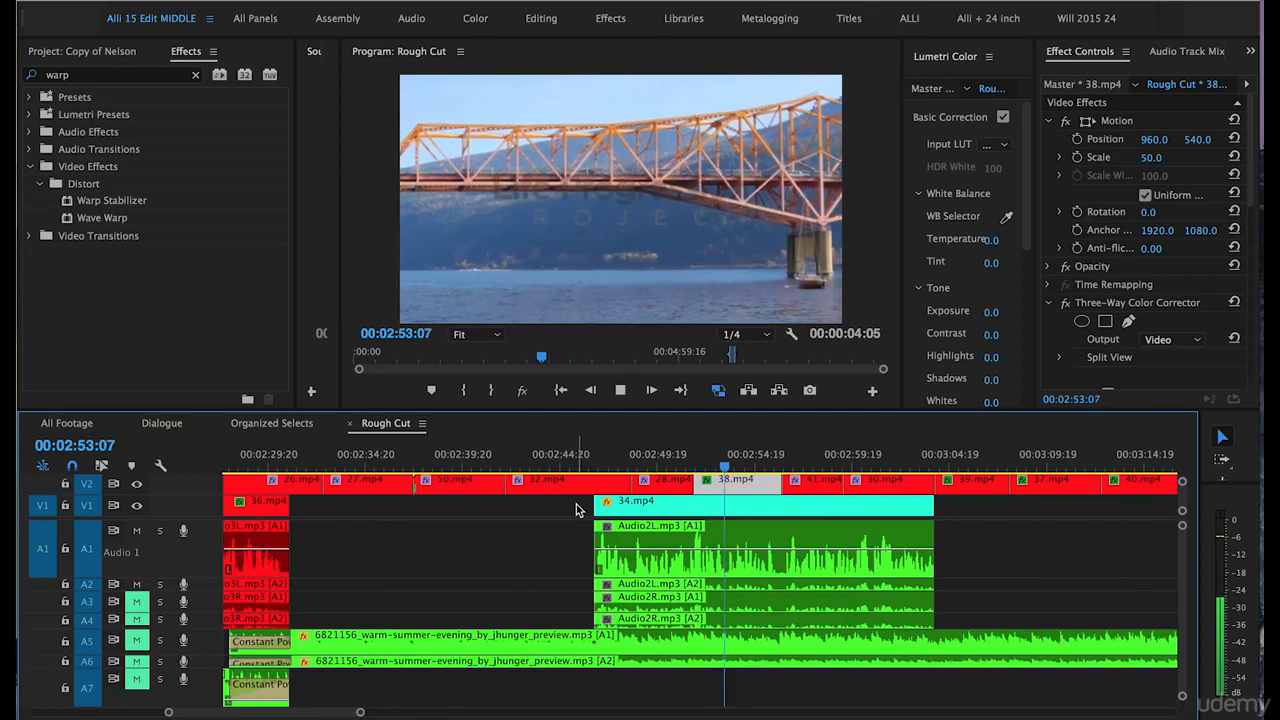
key("space")
Raise the gain of the Audio2L.mp3 clip on A1 and A2 by 5 dB and play it back from 00:02:54:06.
left_click_drag(559, 530, 643, 580)
right_click(644, 579)
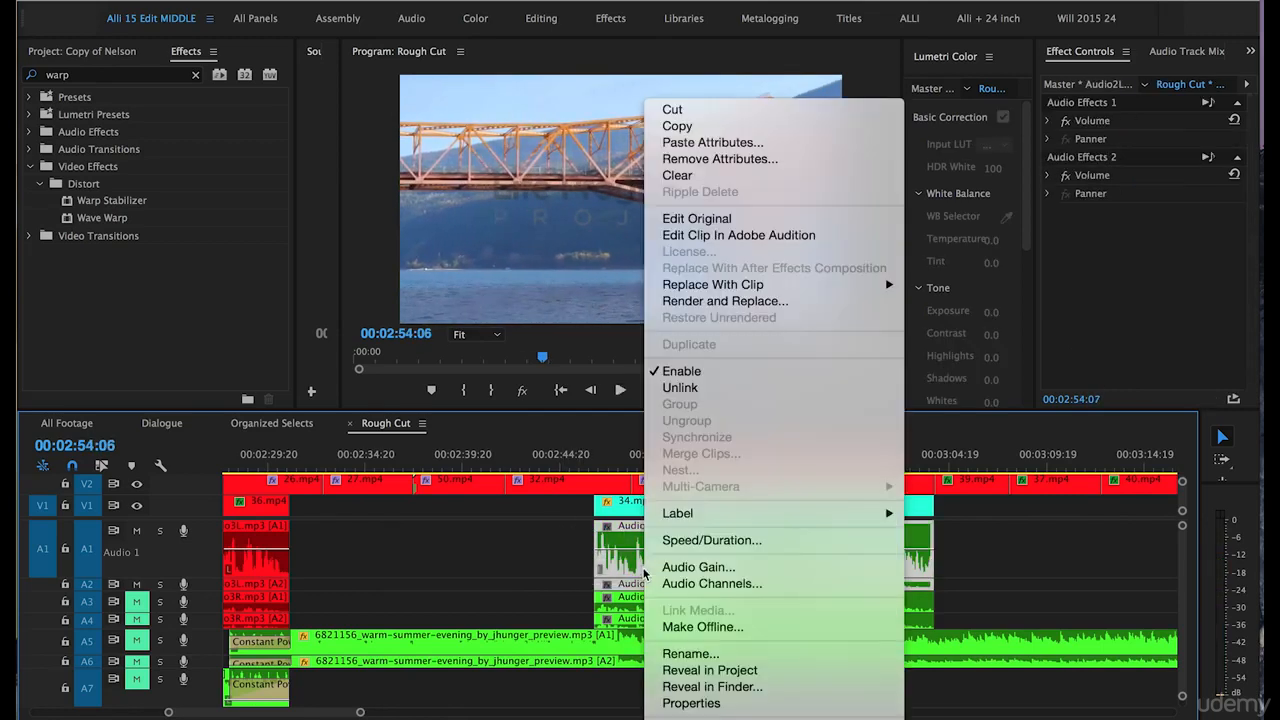
left_click(679, 570)
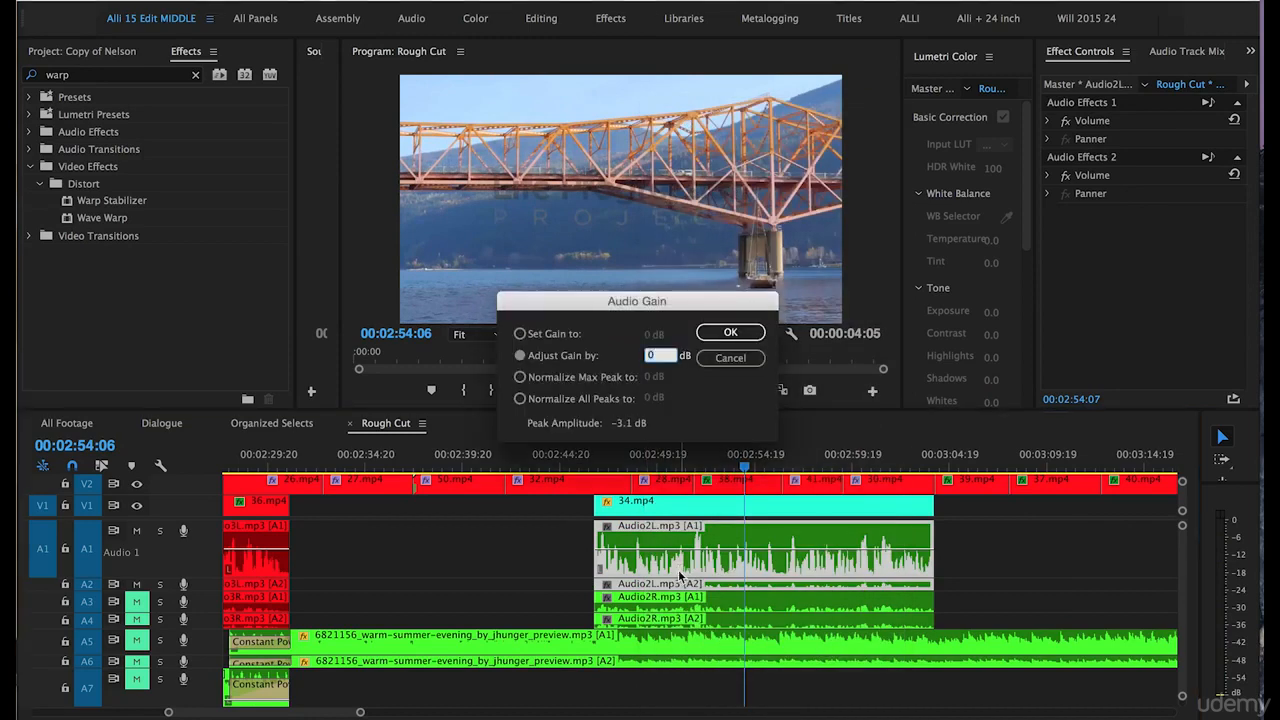
type("5")
key("Return")
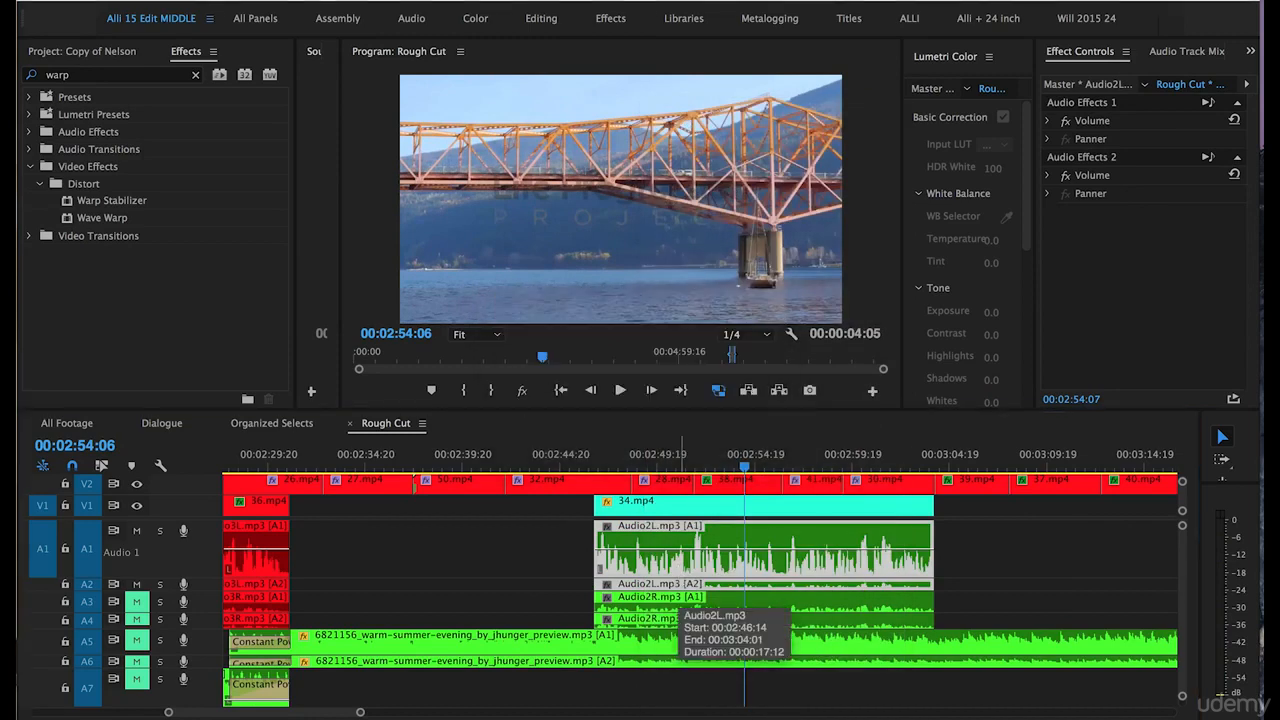
key("space")
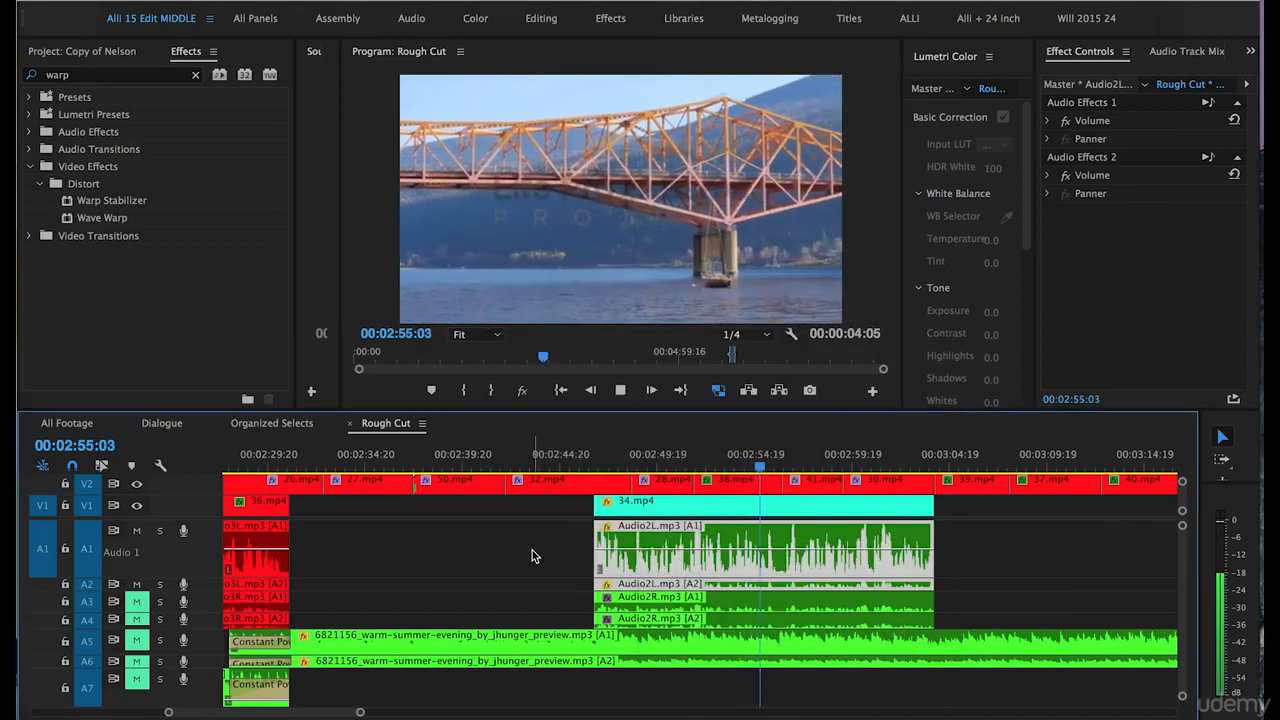
key("space")
Adjust the gain of the Audio2L.mp3 clip on A1 and A2 by -1 dB and play it back from 00:02:56:04.
left_click(554, 543)
left_click_drag(577, 558, 625, 588)
right_click(625, 588)
left_click(662, 566)
type("-1")
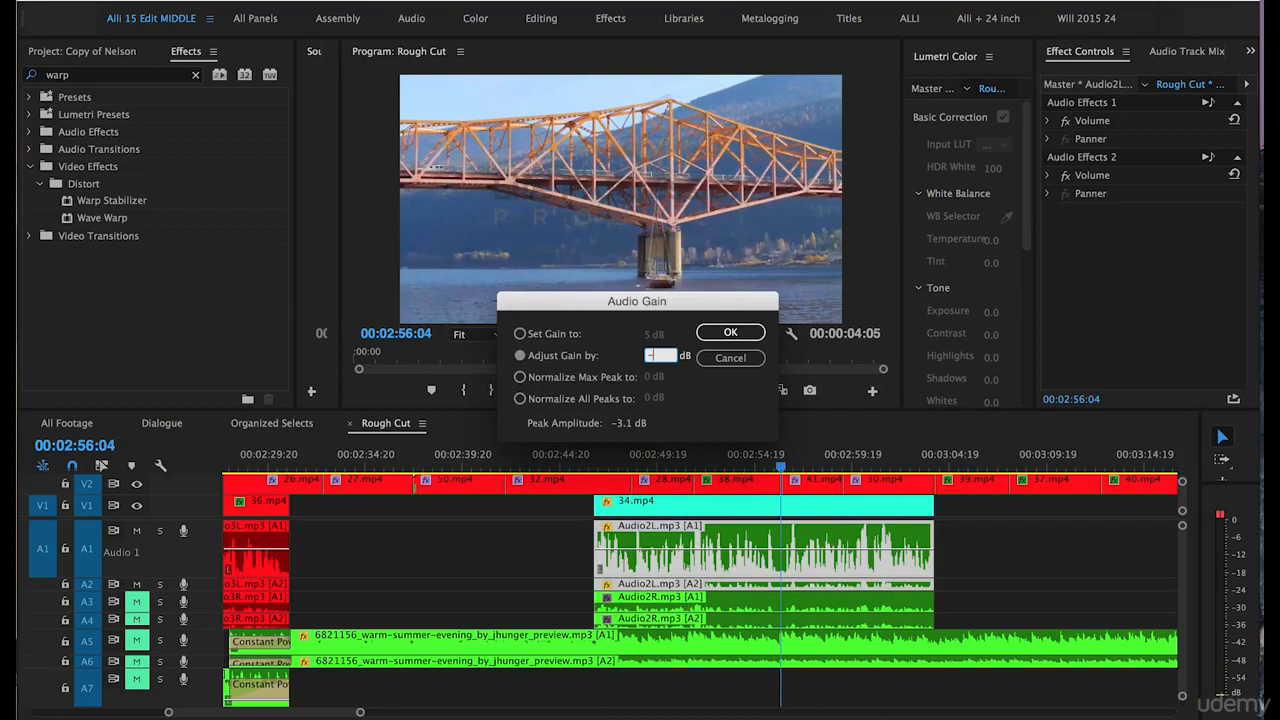
left_click(727, 332)
key("space")
key("space")
Position the playhead at 00:02:51:15, just before the loud peak in the Audio2L.mp3 clip.
key("equal")
key("equal")
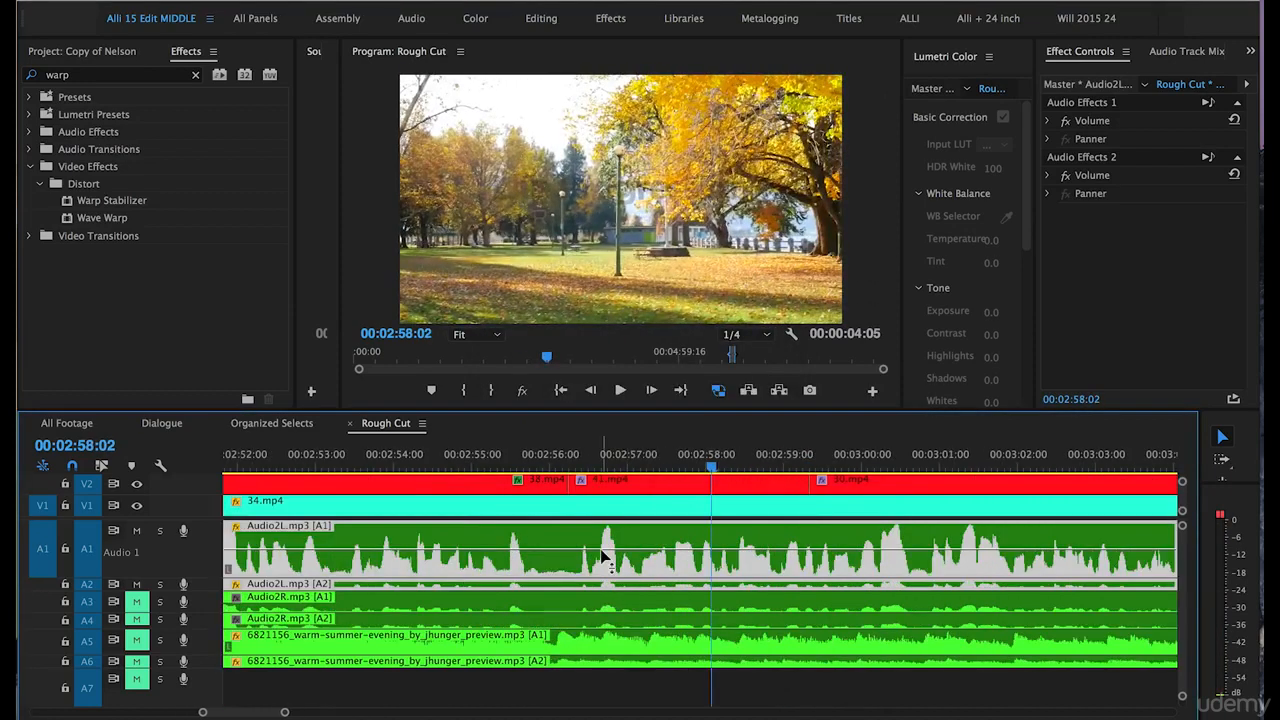
scroll(600, 549, "left", 2)
left_click(316, 470)
key("equal")
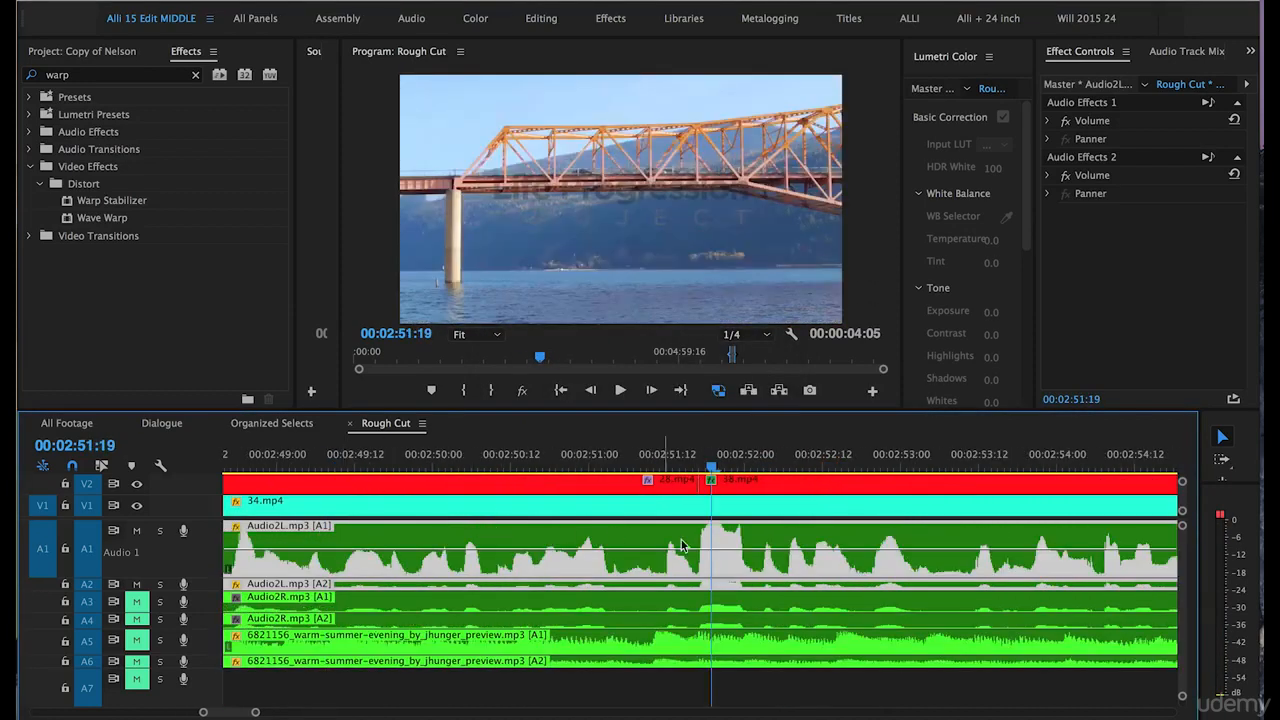
key("equal")
key("minus")
left_click(620, 457)
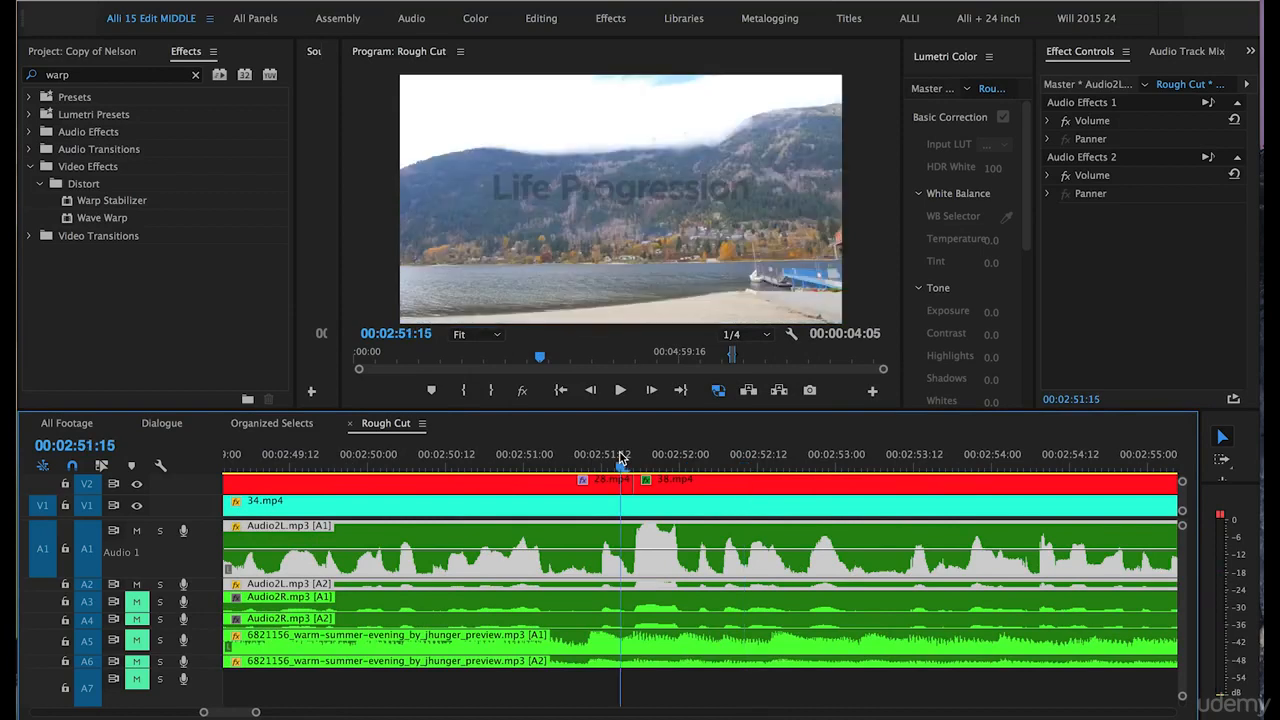
key("minus")
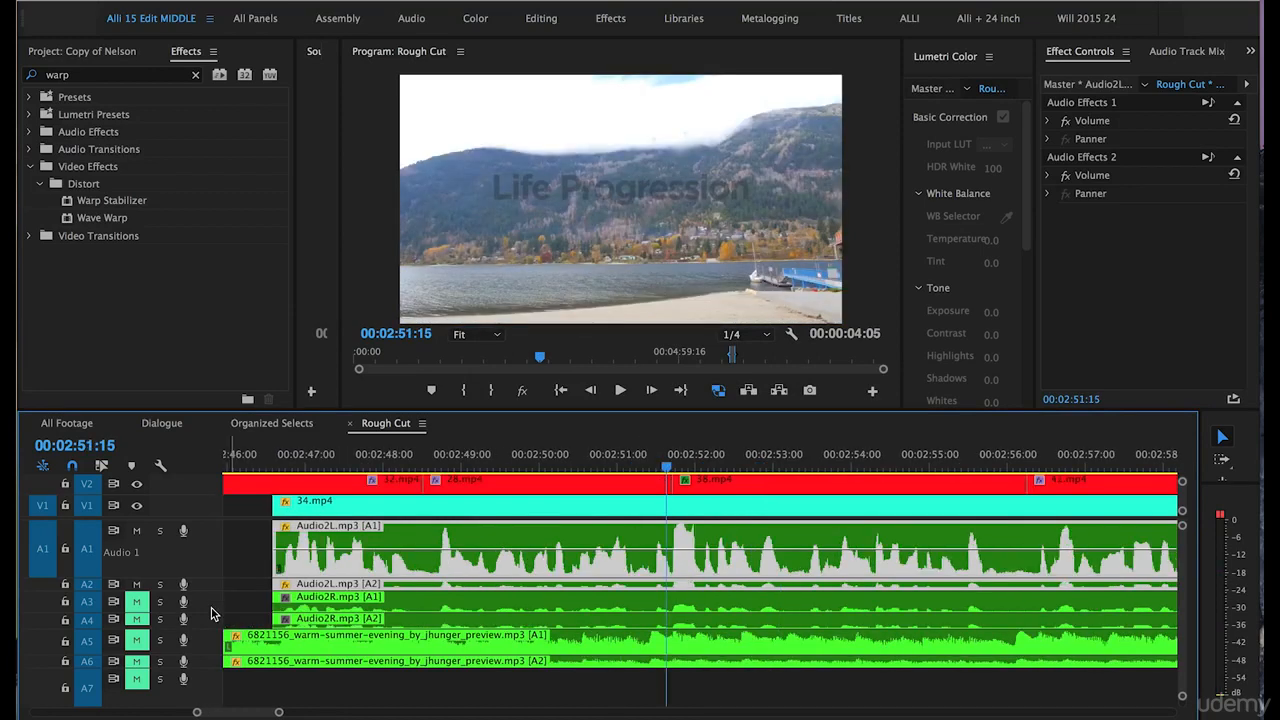
Enlarge tracks A3 and A4, and split both Audio2R.mp3 clips just before the loud peak after 00:02:51:15.
left_click_drag(213, 629, 213, 657)
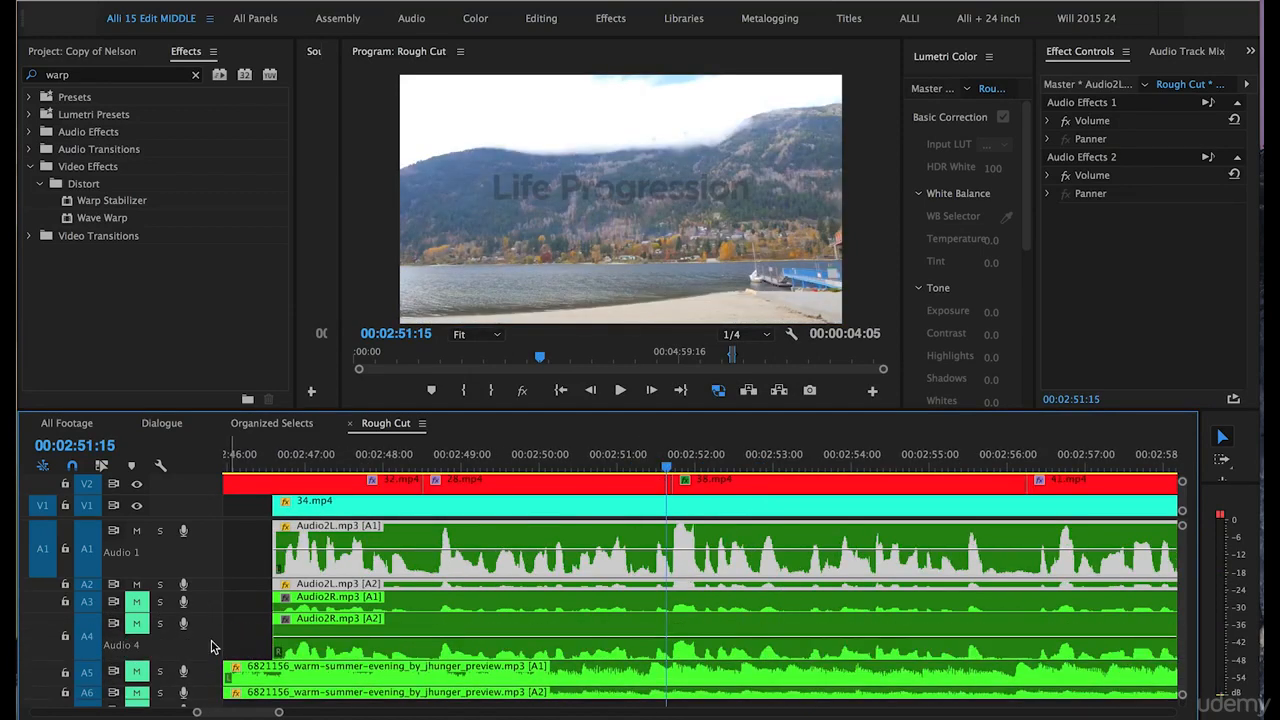
left_click_drag(204, 610, 204, 626)
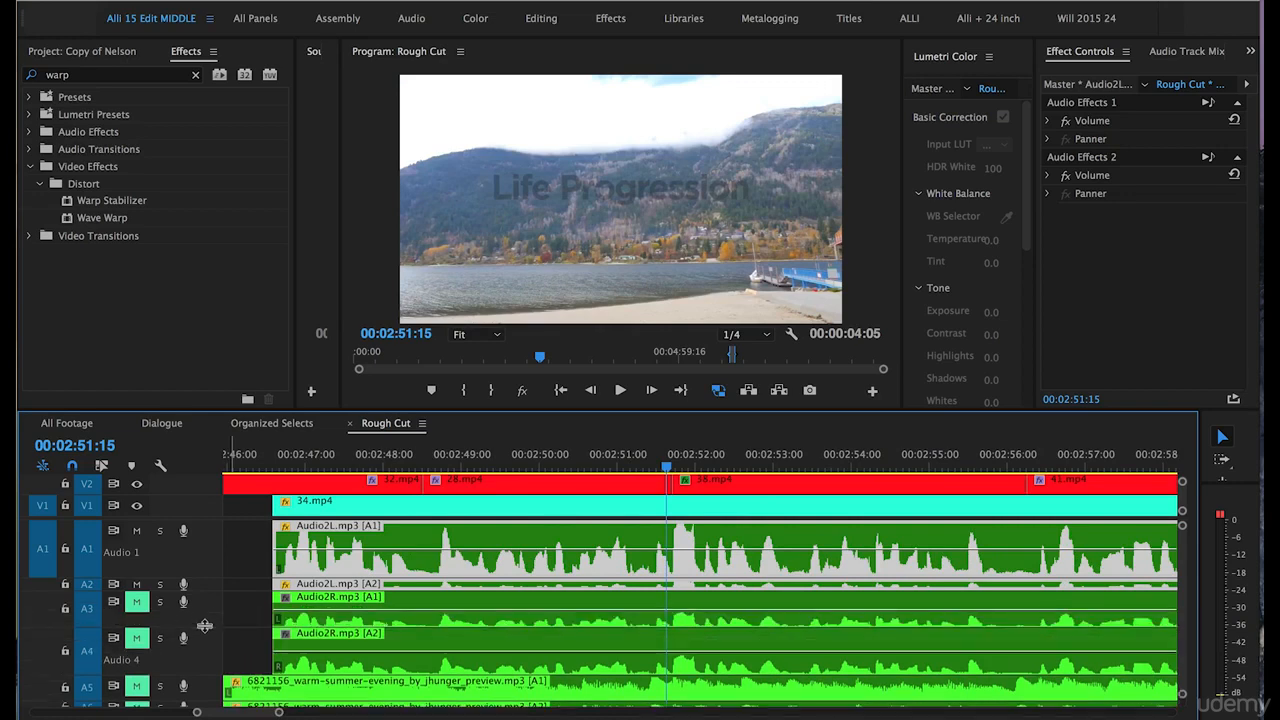
key("equal")
key("equal")
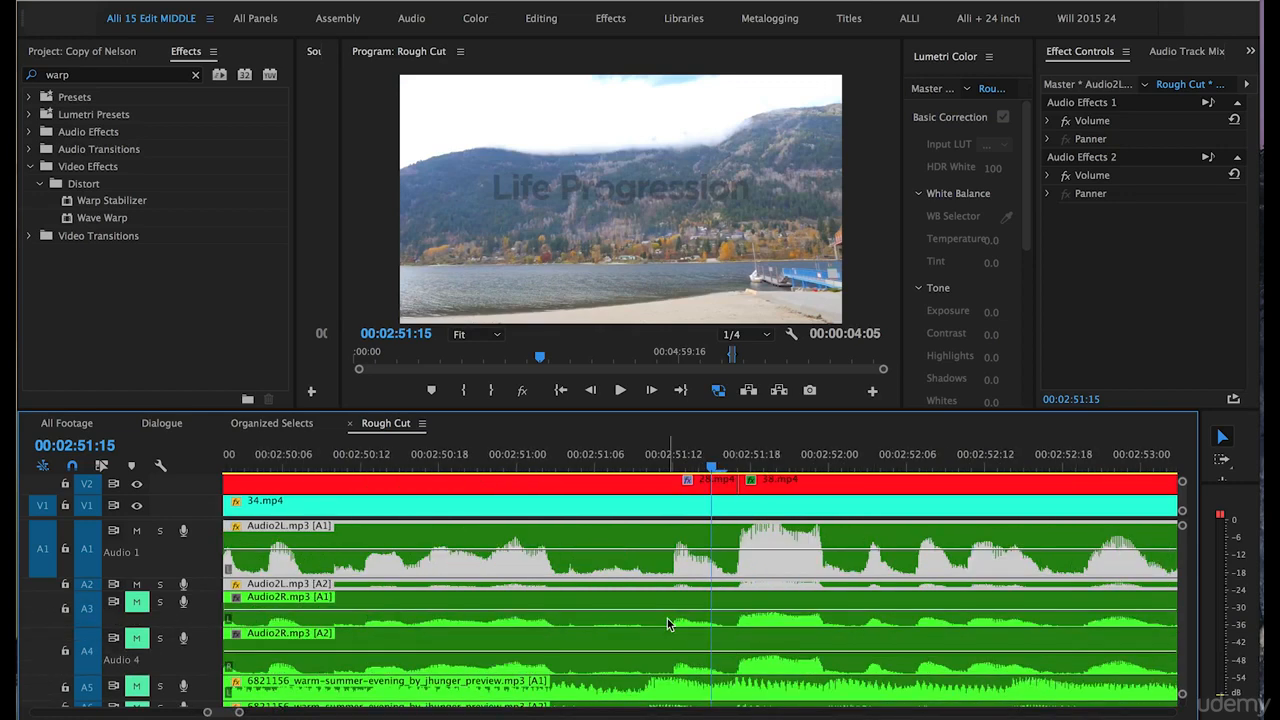
key("c")
left_click(726, 614)
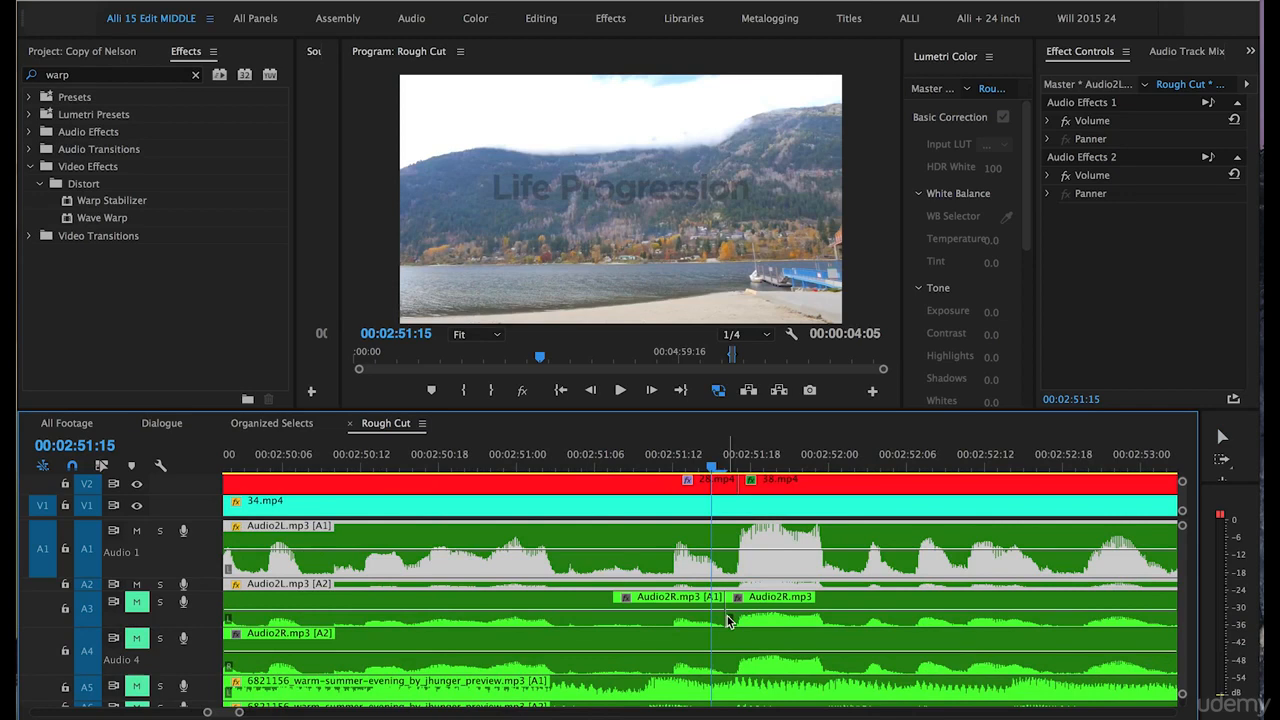
key("ctrl+z")
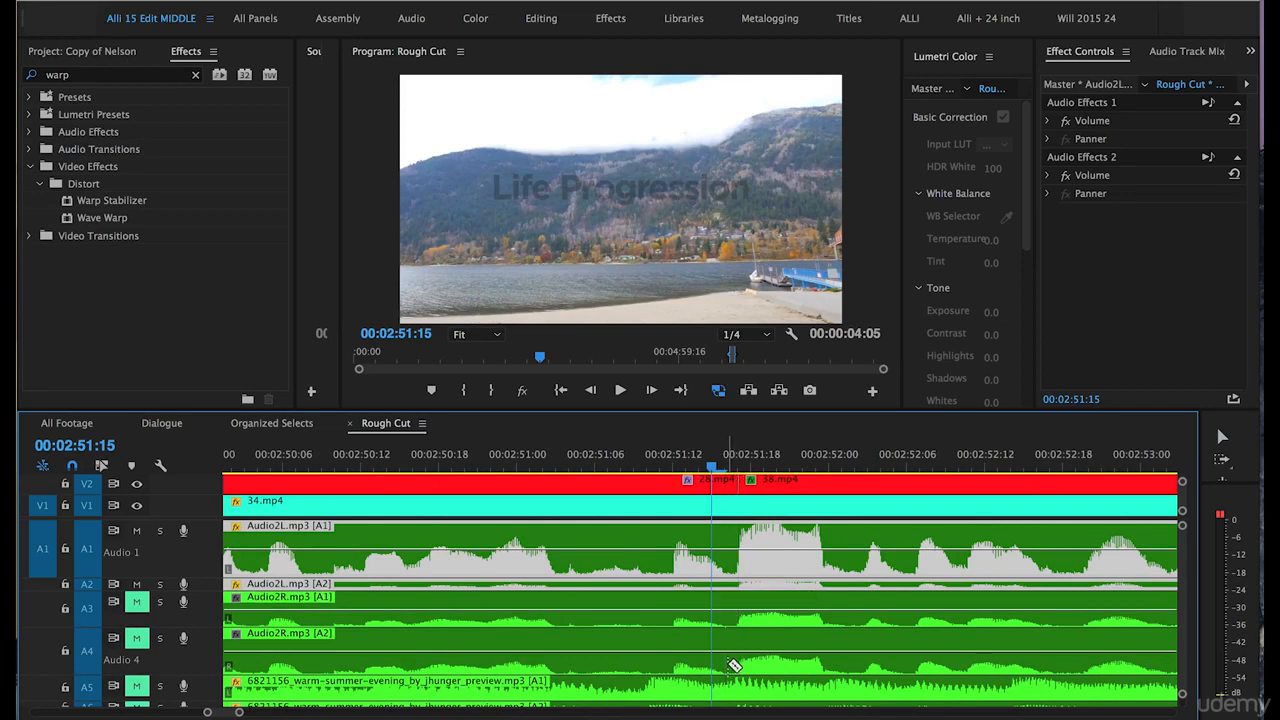
left_click(728, 612)
left_click(728, 650)
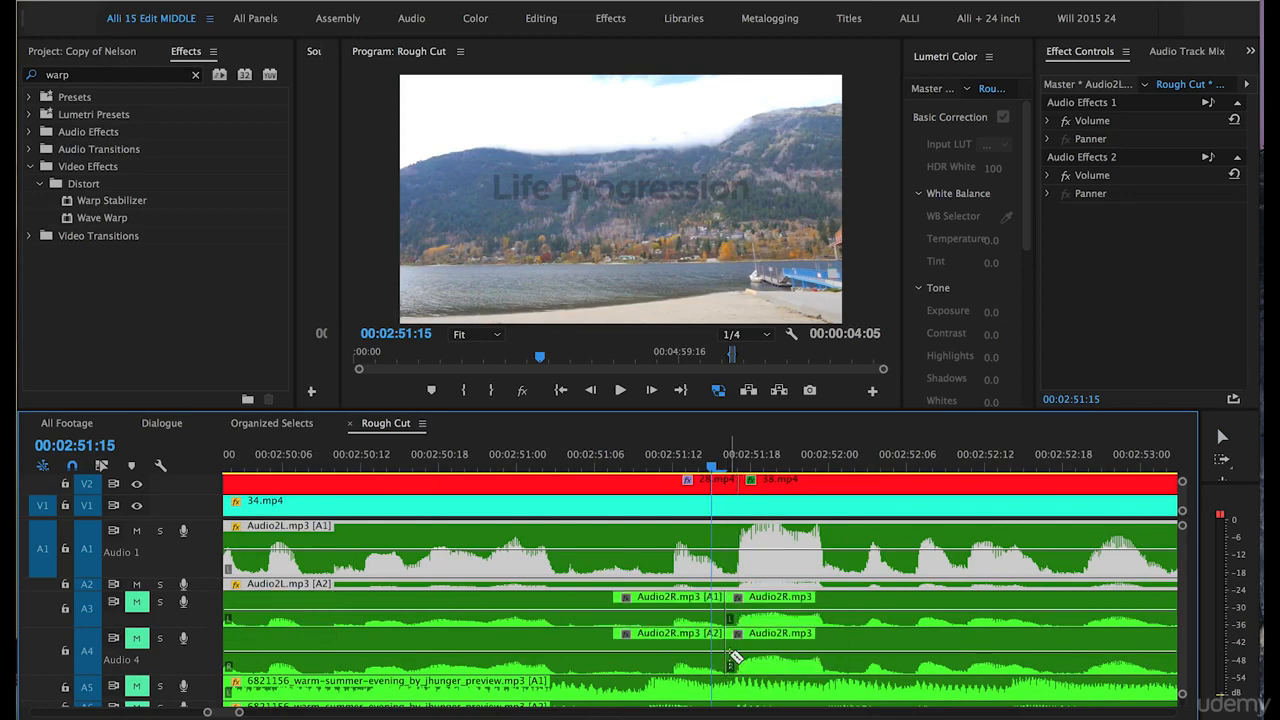
Split both Audio2R.mp3 clips on A3 and A4 just after the loud peak, at about 00:02:52:01.
left_click(857, 665)
left_click(857, 614)
key("v")
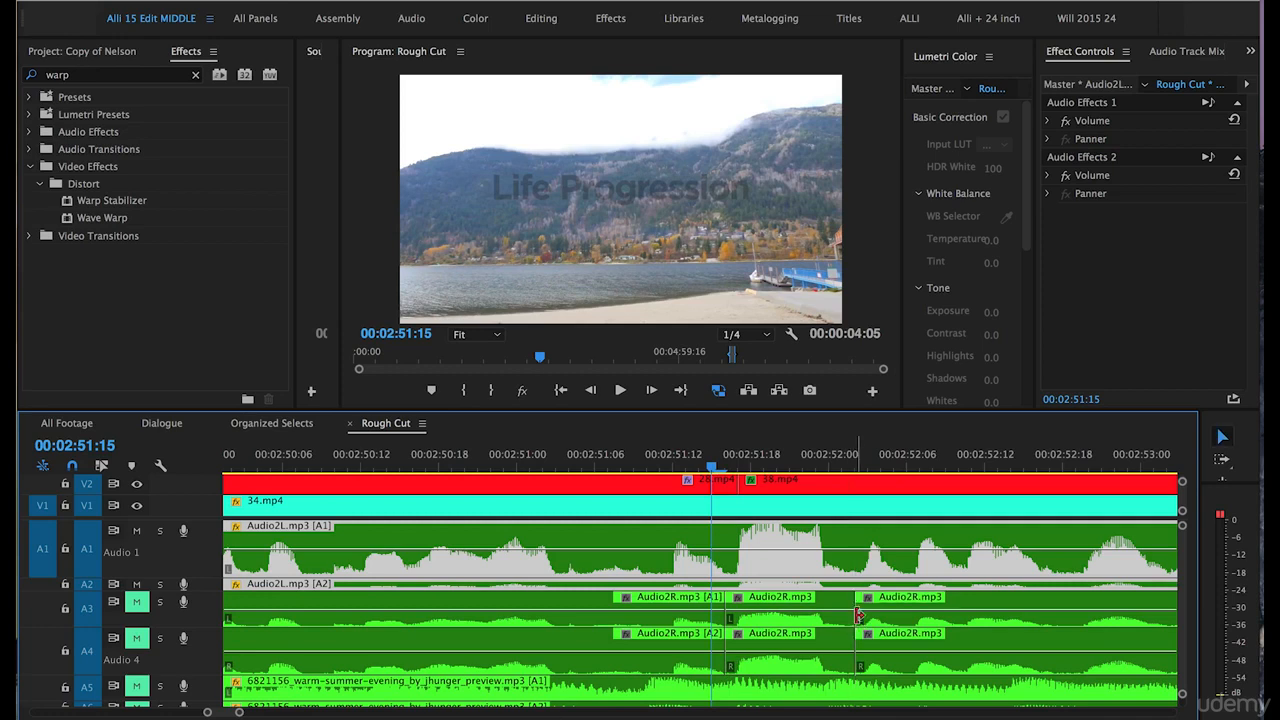
Raise the gain of the two isolated Audio2R.mp3 segments on A3 and A4 by 12 dB.
left_click(772, 616)
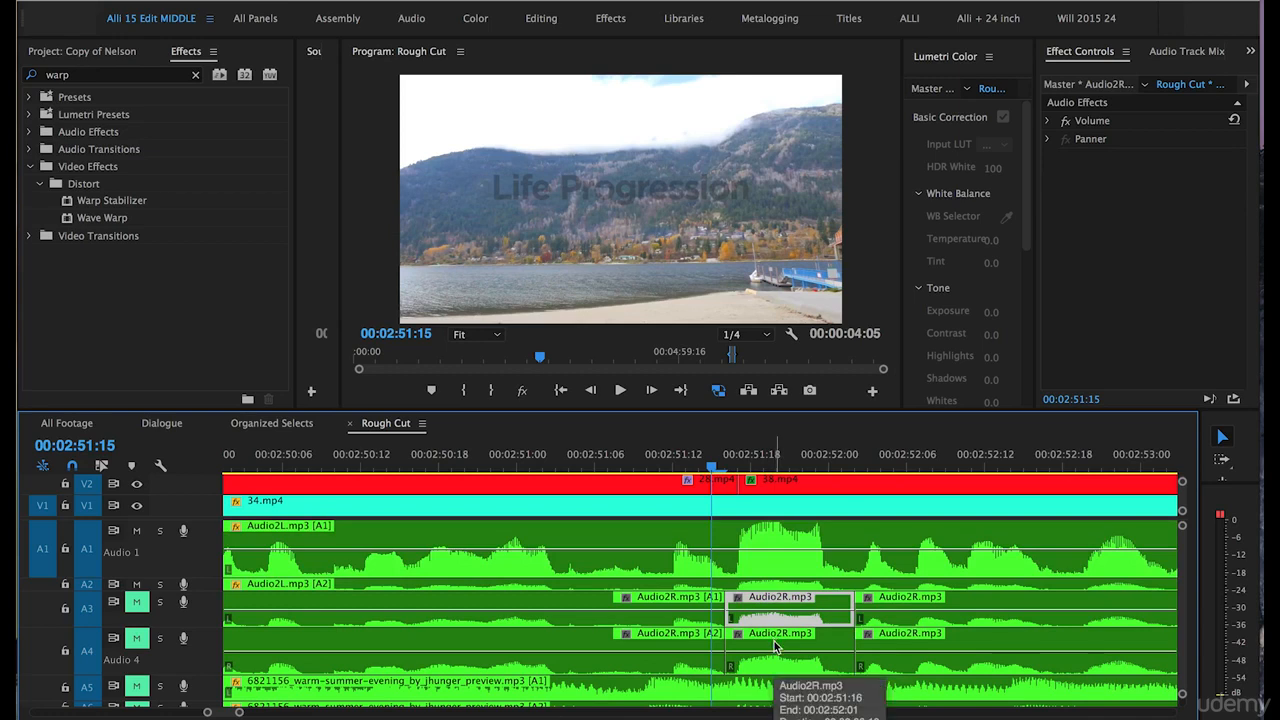
left_click(774, 641, "shift")
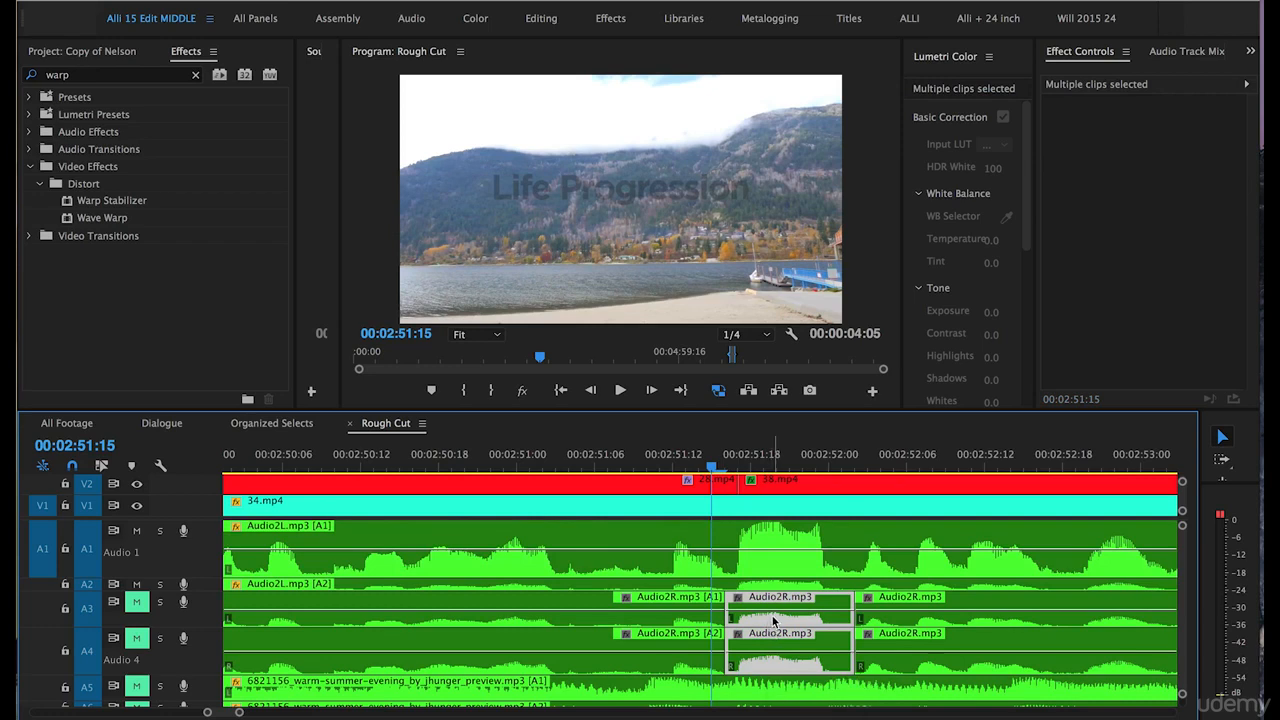
right_click(773, 621)
left_click(803, 590)
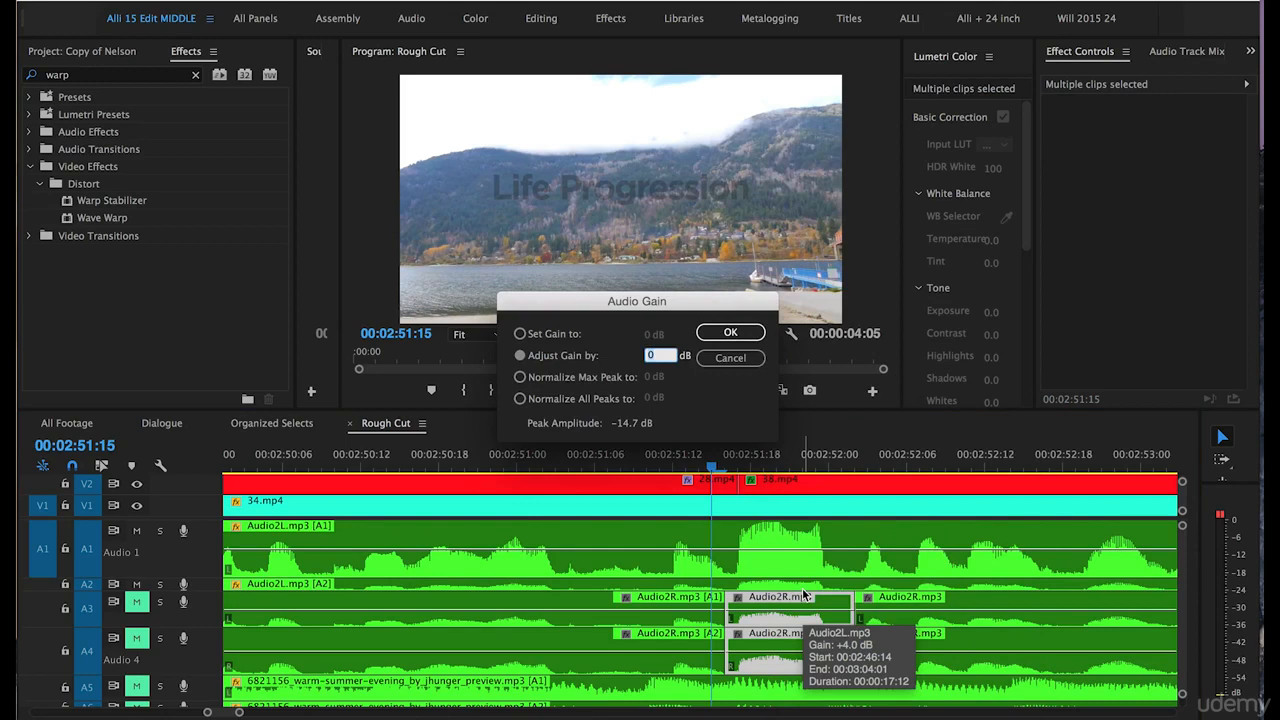
type("12")
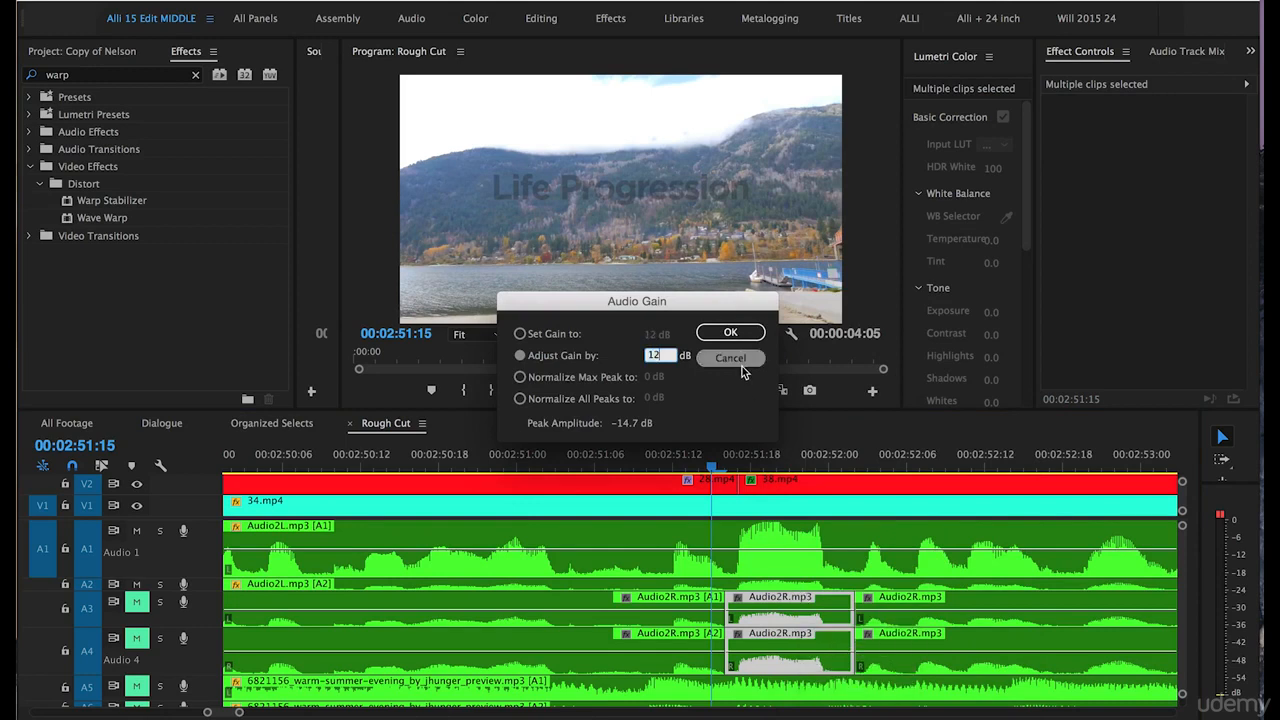
left_click(730, 332)
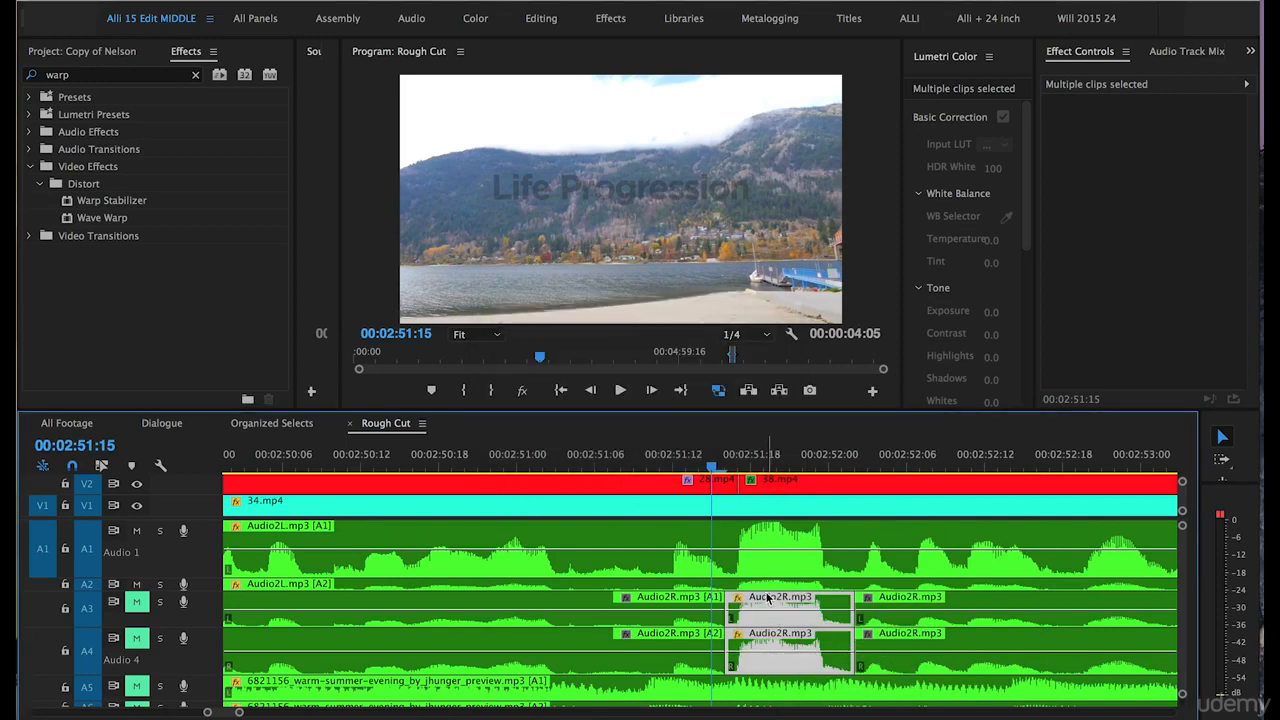
Overwrite the loud peak on A1 and A2 with the boosted Audio2R.mp3 segments and position the playhead at 00:02:51:10.
left_click_drag(770, 597, 772, 550)
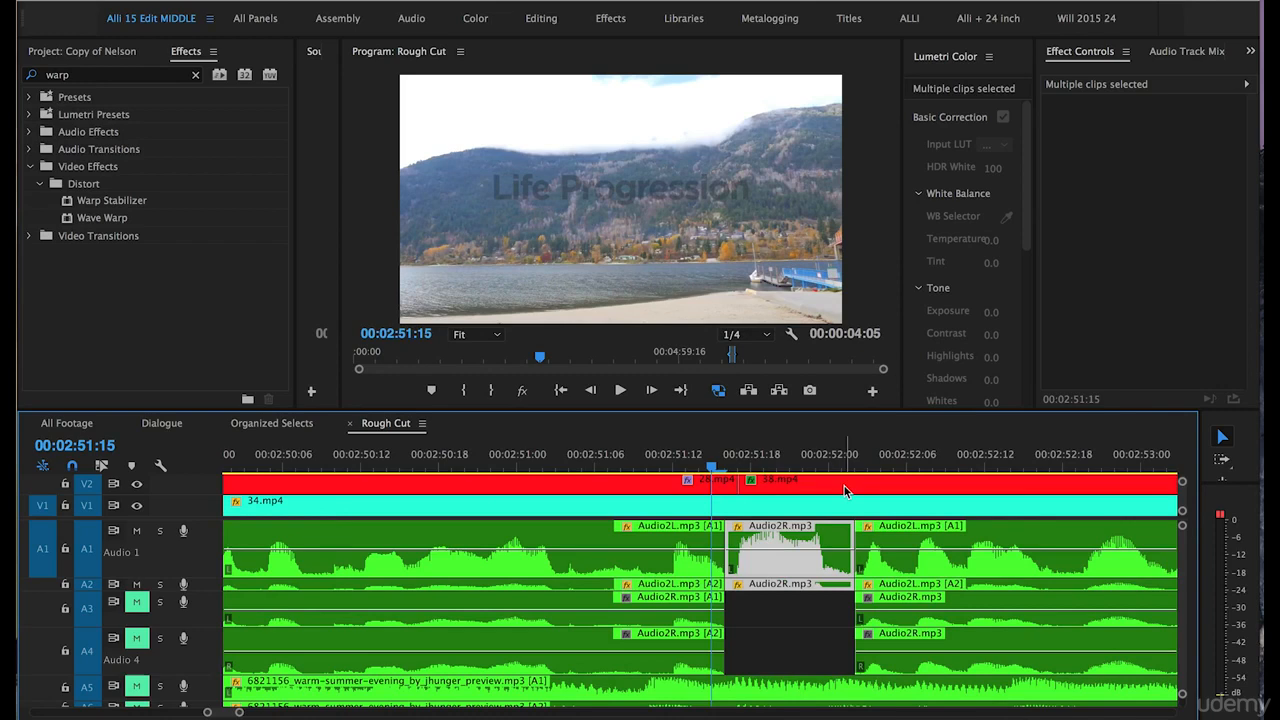
left_click(649, 458)
key("minus")
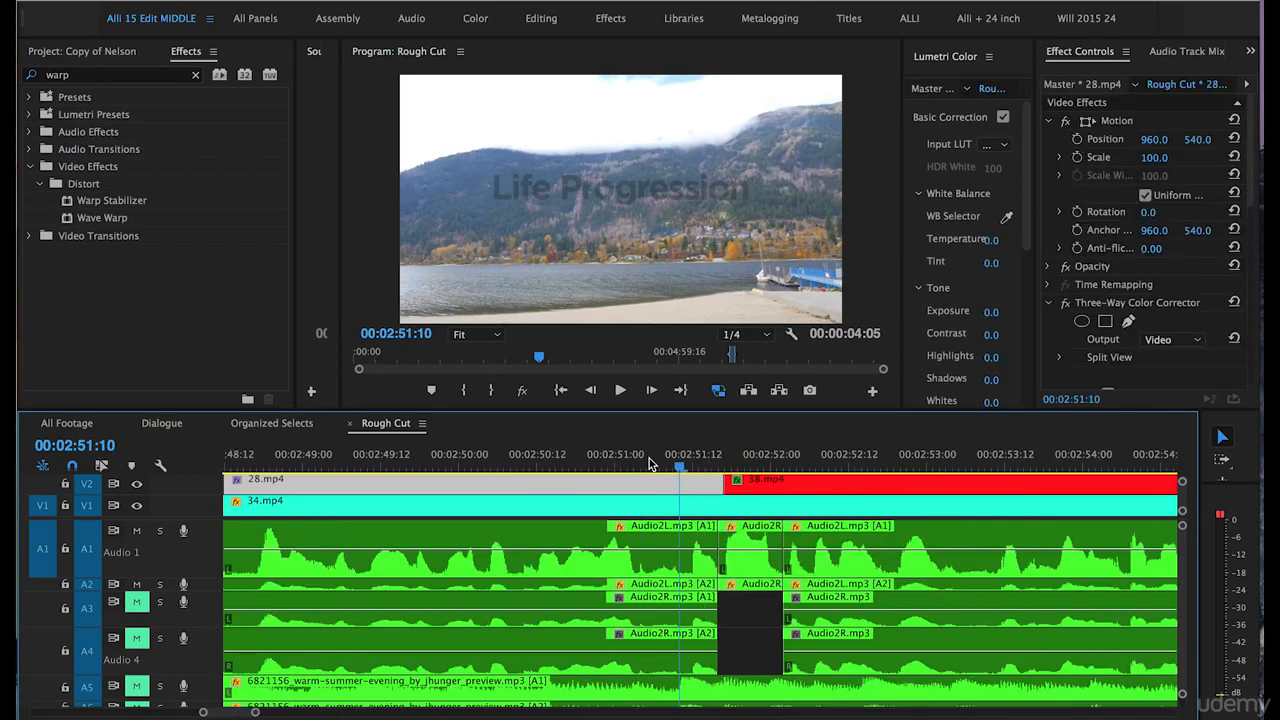
Turn the system volume up to maximum and increase the height of track A1.
key("XF86AudioRaiseVolume")
key("XF86AudioRaiseVolume")
key("XF86AudioRaiseVolume")
key("XF86AudioRaiseVolume")
key("XF86AudioRaiseVolume")
key("XF86AudioRaiseVolume")
key("XF86AudioRaiseVolume")
key("XF86AudioRaiseVolume")
key("XF86AudioRaiseVolume")
key("XF86AudioRaiseVolume")
key("XF86AudioRaiseVolume")
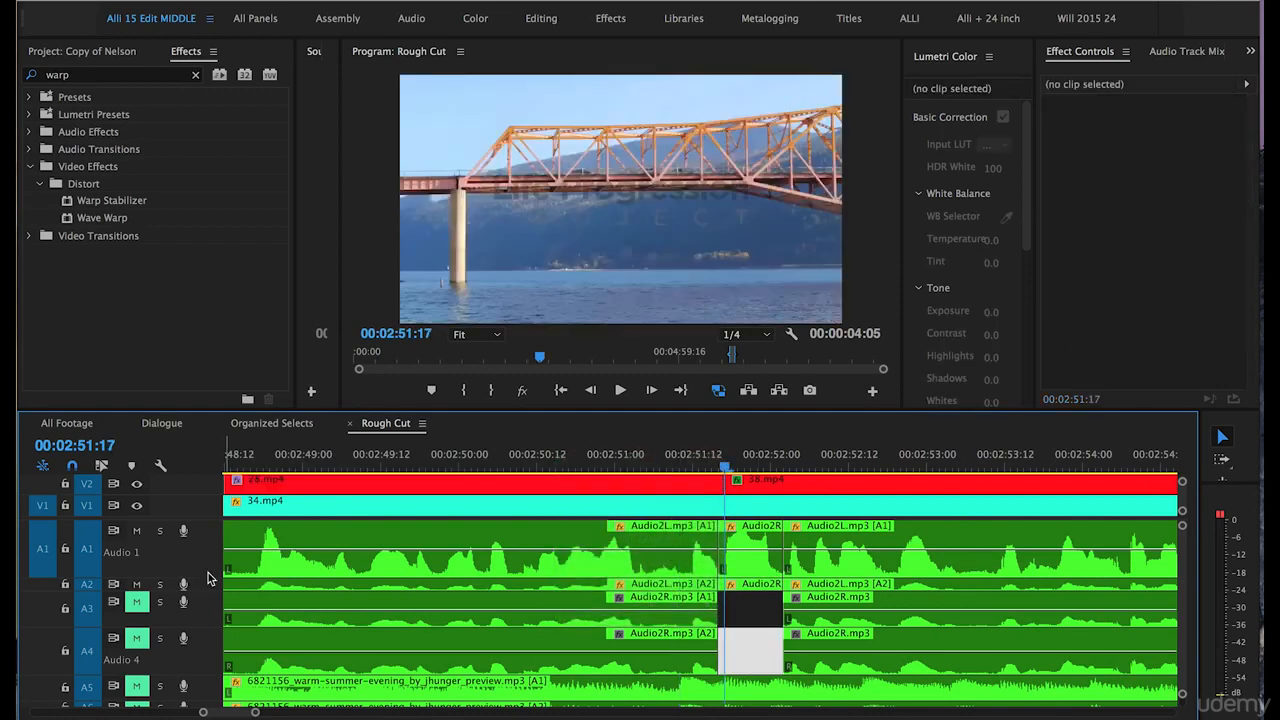
left_click_drag(209, 578, 209, 608)
key("equal")
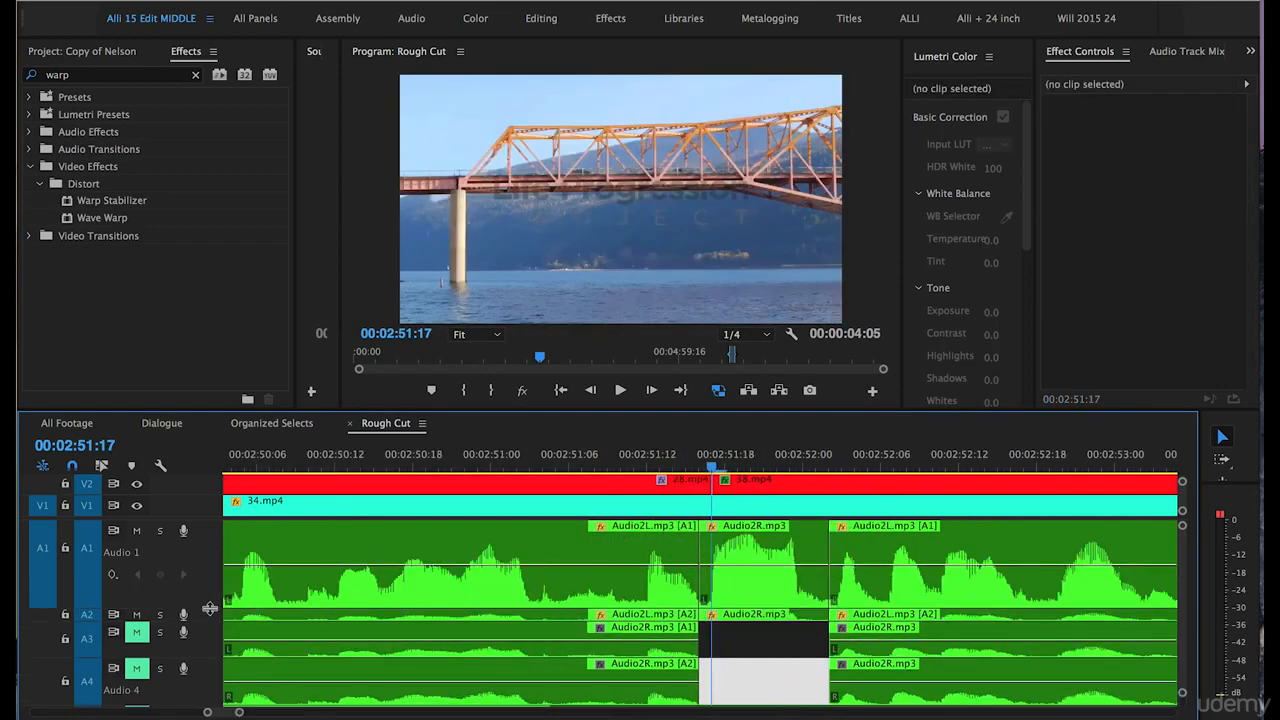
Position the playhead at 00:03:19:14, near the start of the Audio6L.mp3 clip under 44.mp4.
key("minus")
left_click(276, 618)
key("minus")
key("minus")
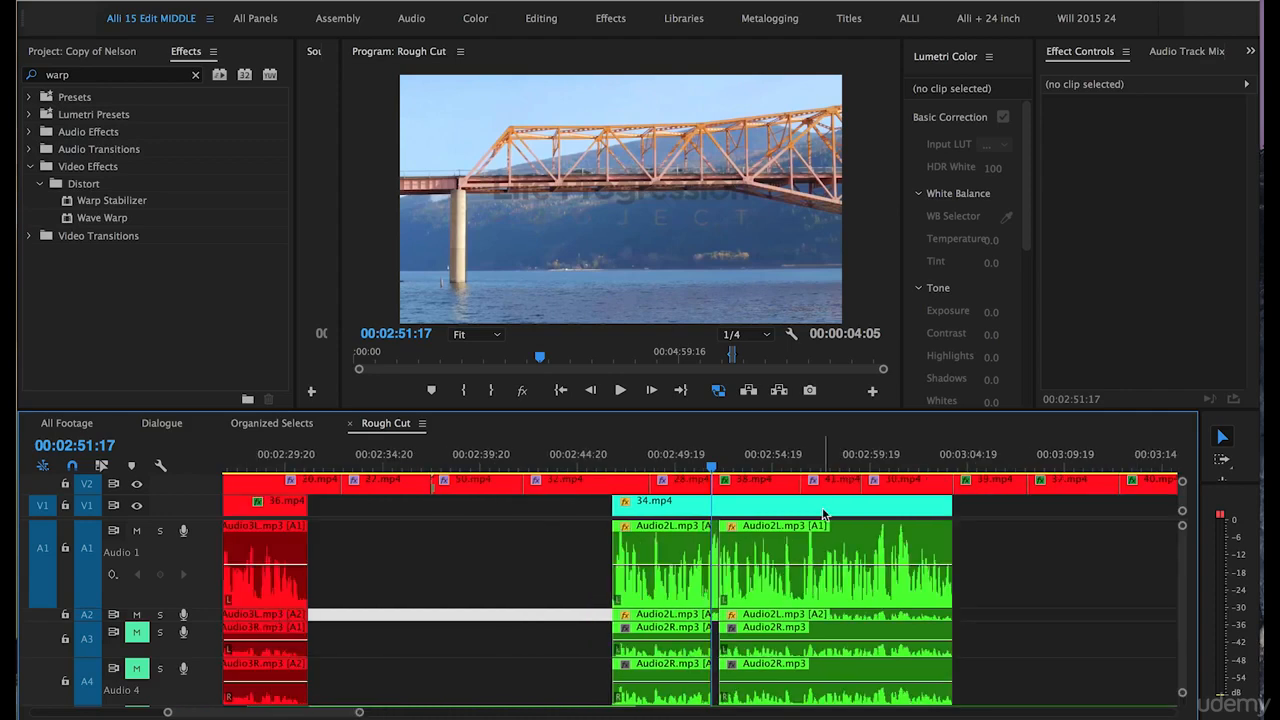
key("minus")
left_click(985, 460)
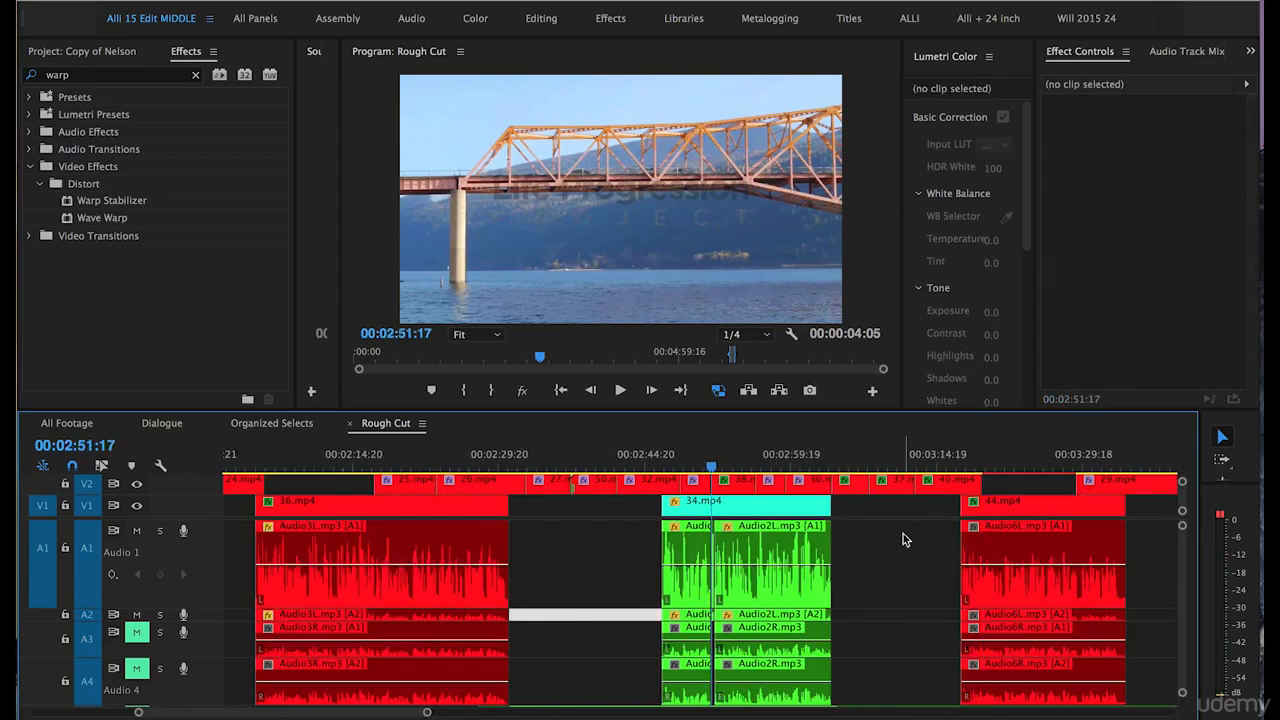
left_click(985, 460)
key("minus")
key("equal")
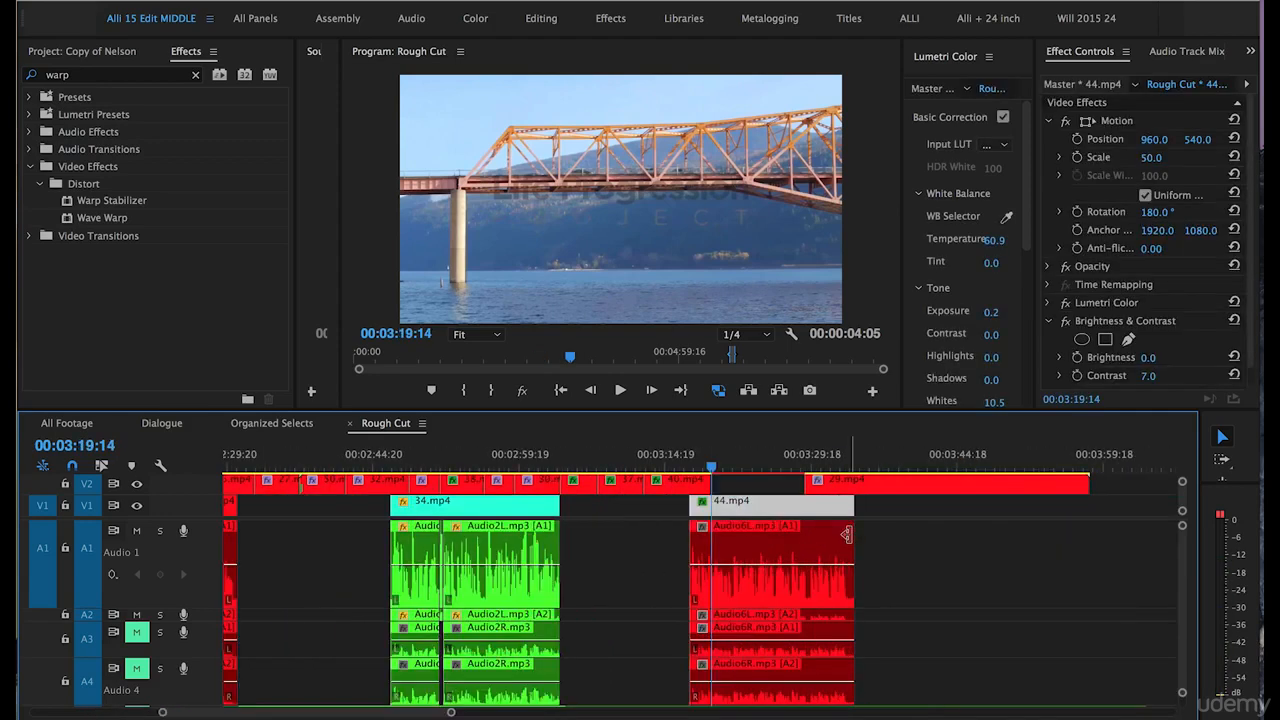
key("equal")
Raise the gain of the Audio6L.mp3 clip on A1 and A2 by 5 dB and play it back from 00:03:19:14.
left_click_drag(1078, 550, 939, 616)
right_click(824, 588)
left_click(860, 566)
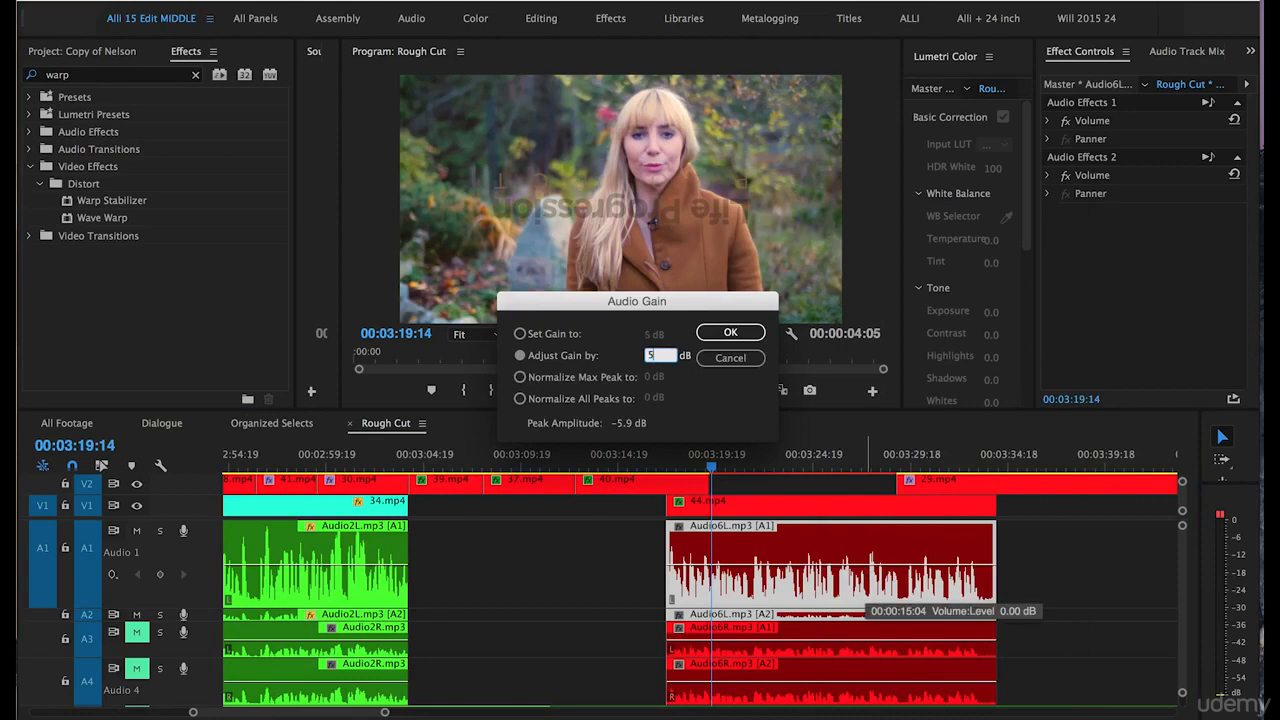
key("Return")
key("space")
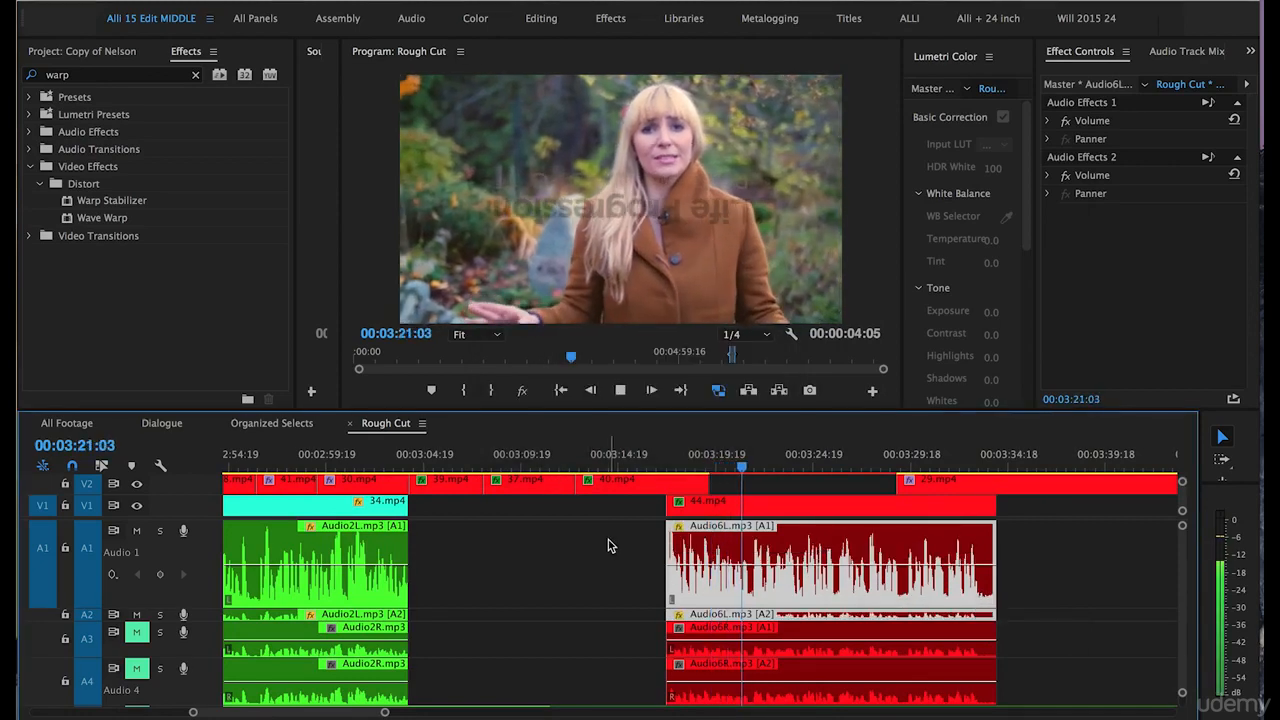
key("space")
Adjust the gain of the Audio6L.mp3 clip on A1 and A2 by -1 dB and play it back from 00:03:22:14.
right_click(692, 583)
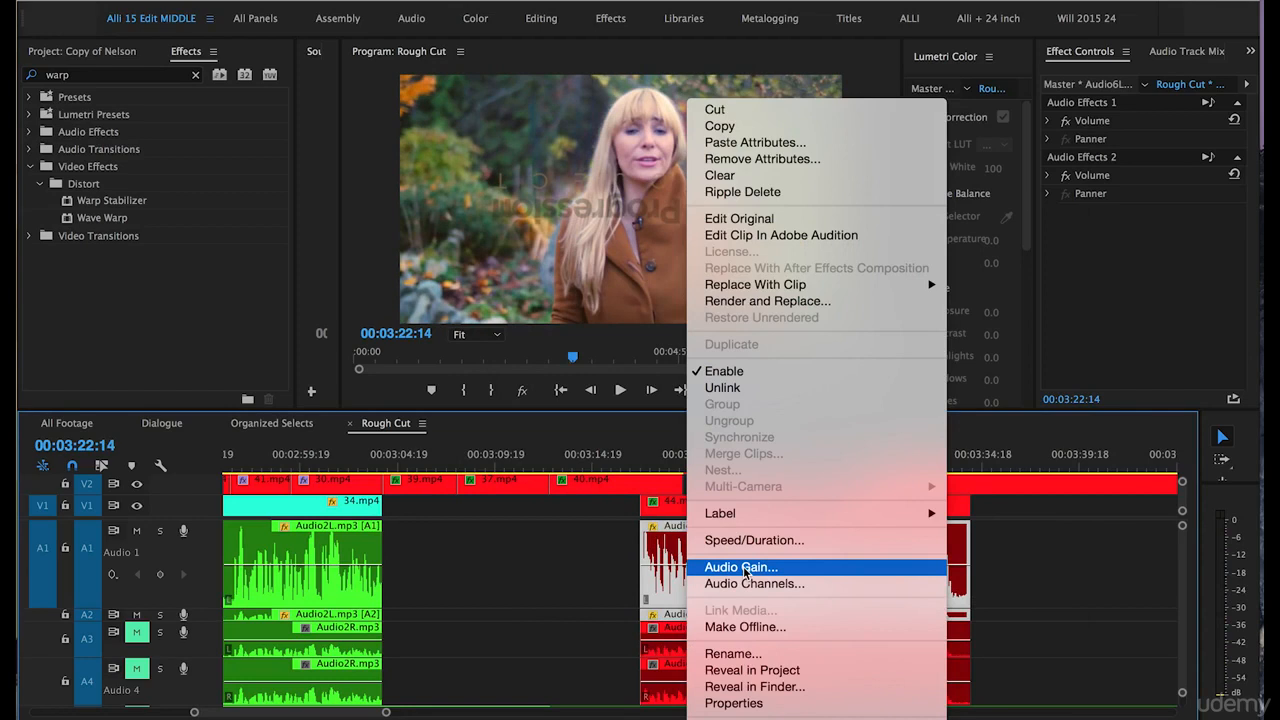
left_click(741, 567)
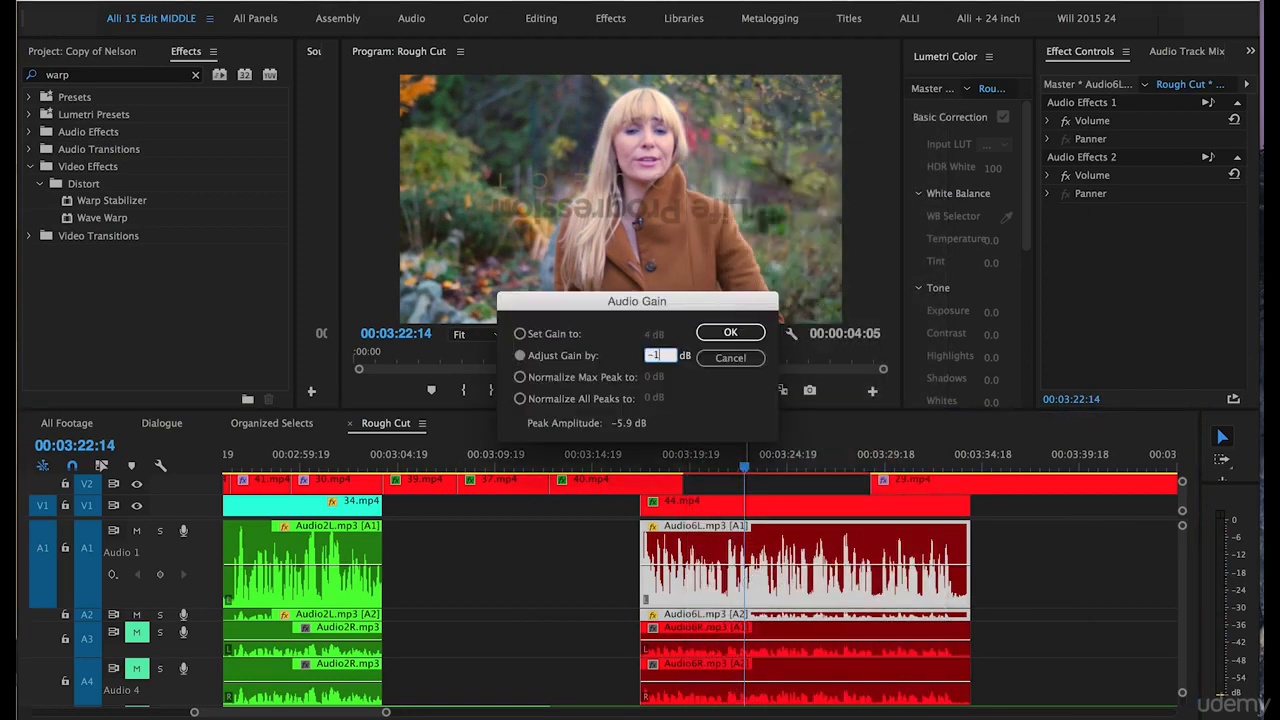
type("-1")
left_click(722, 331)
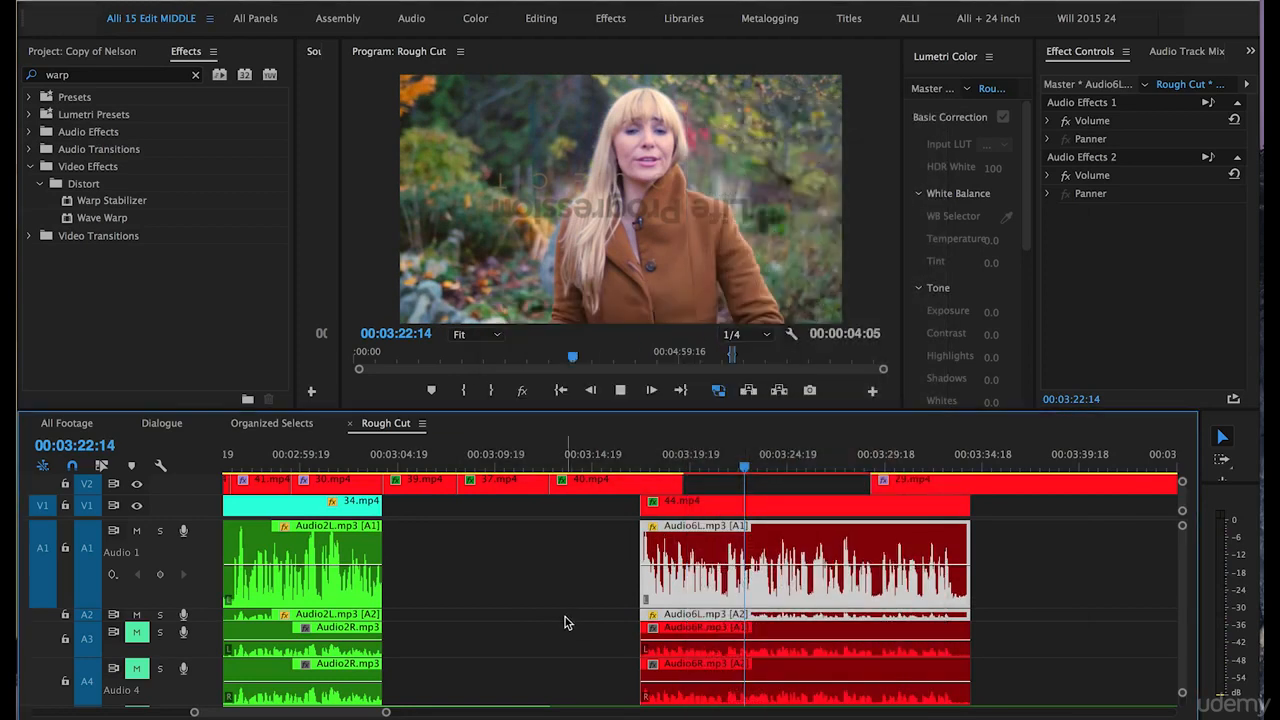
key("space")
key("space")
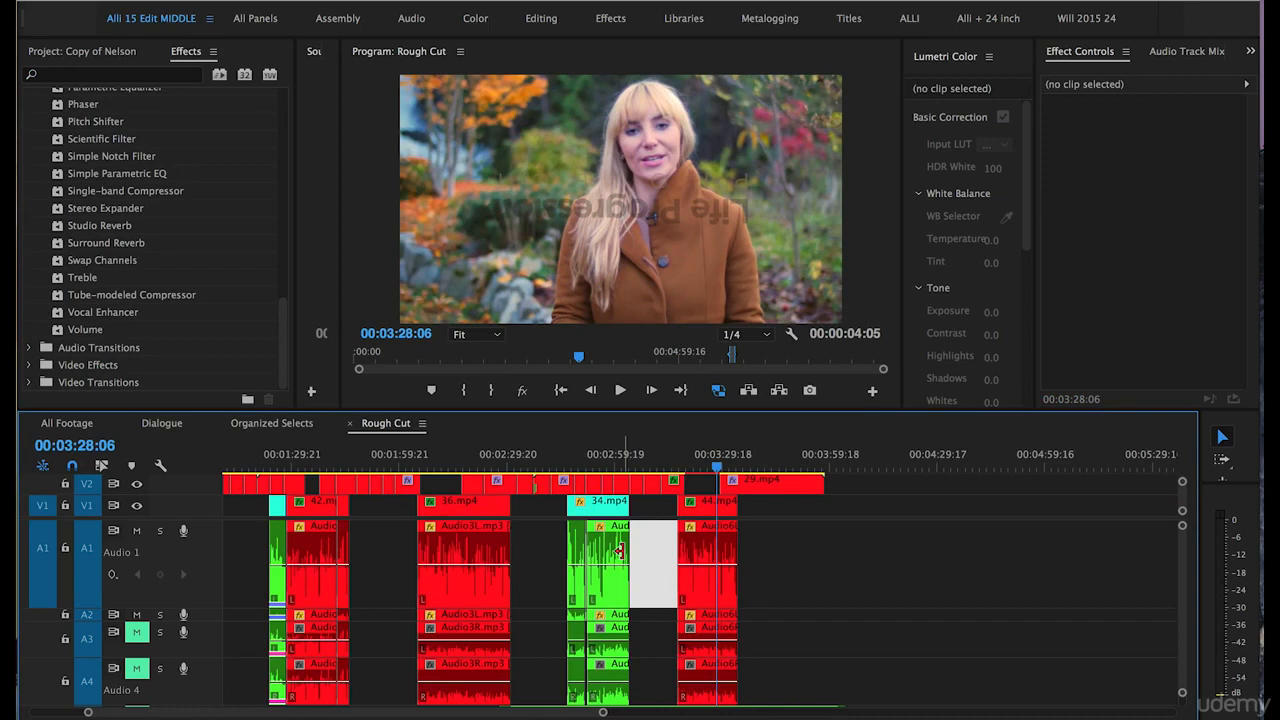
Raise the volume level line of the Audio6L.mp3 clip on A1 to about 6 dB.
key("equal")
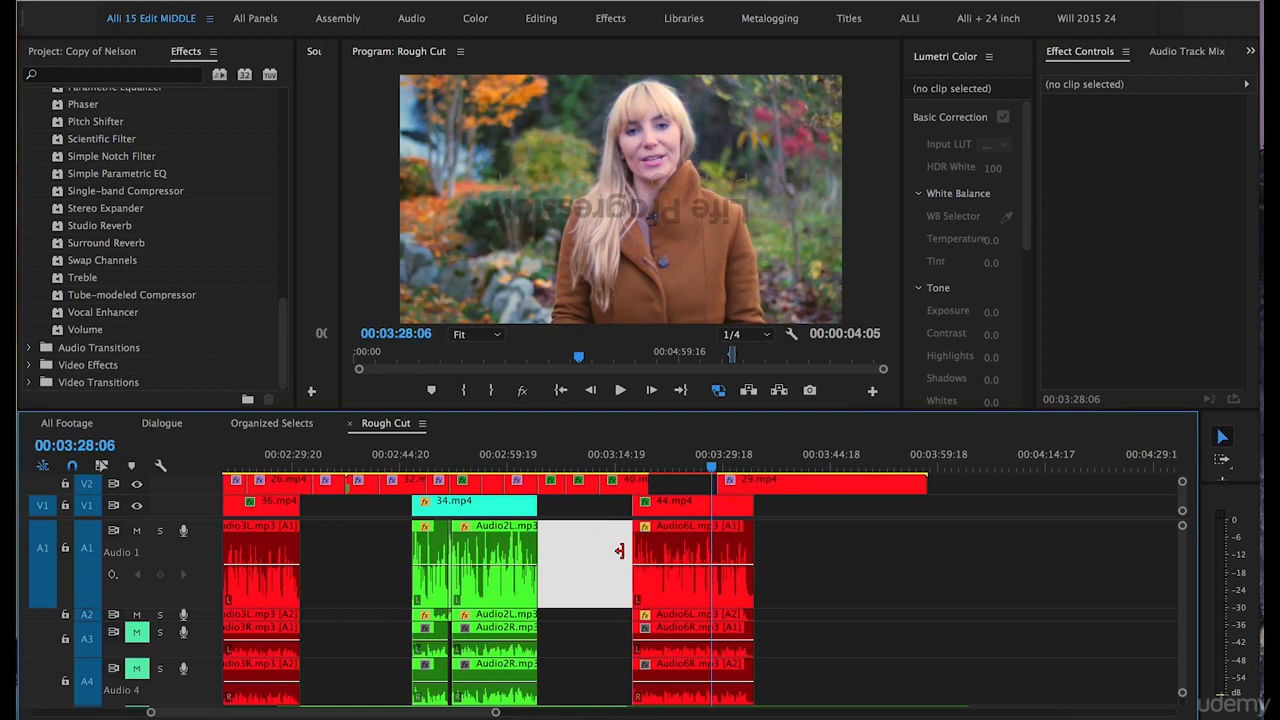
key("equal")
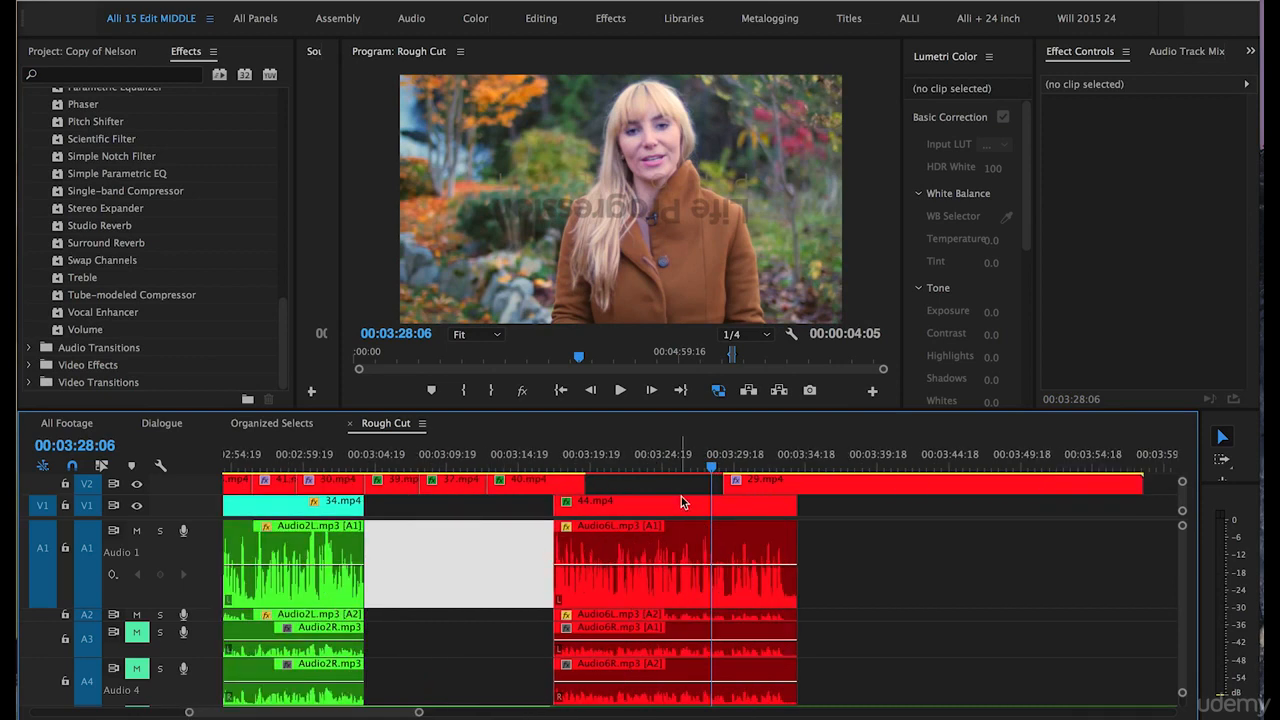
key("equal")
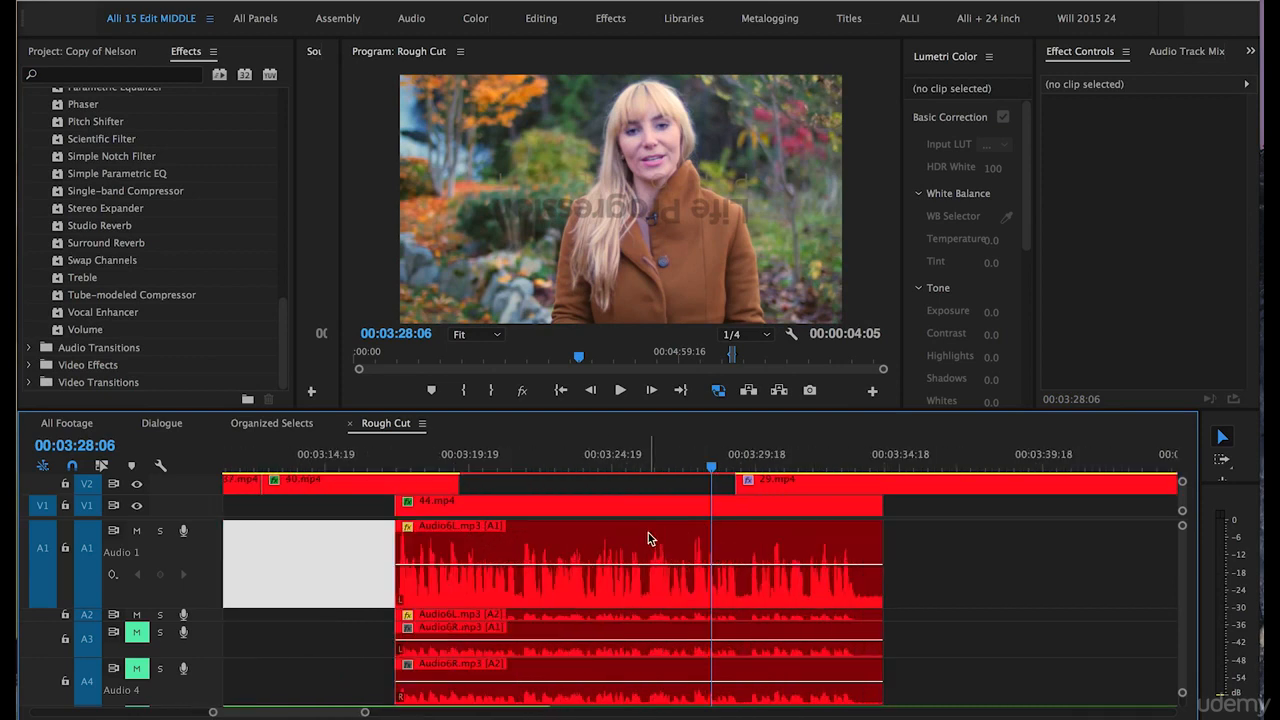
left_click(557, 573)
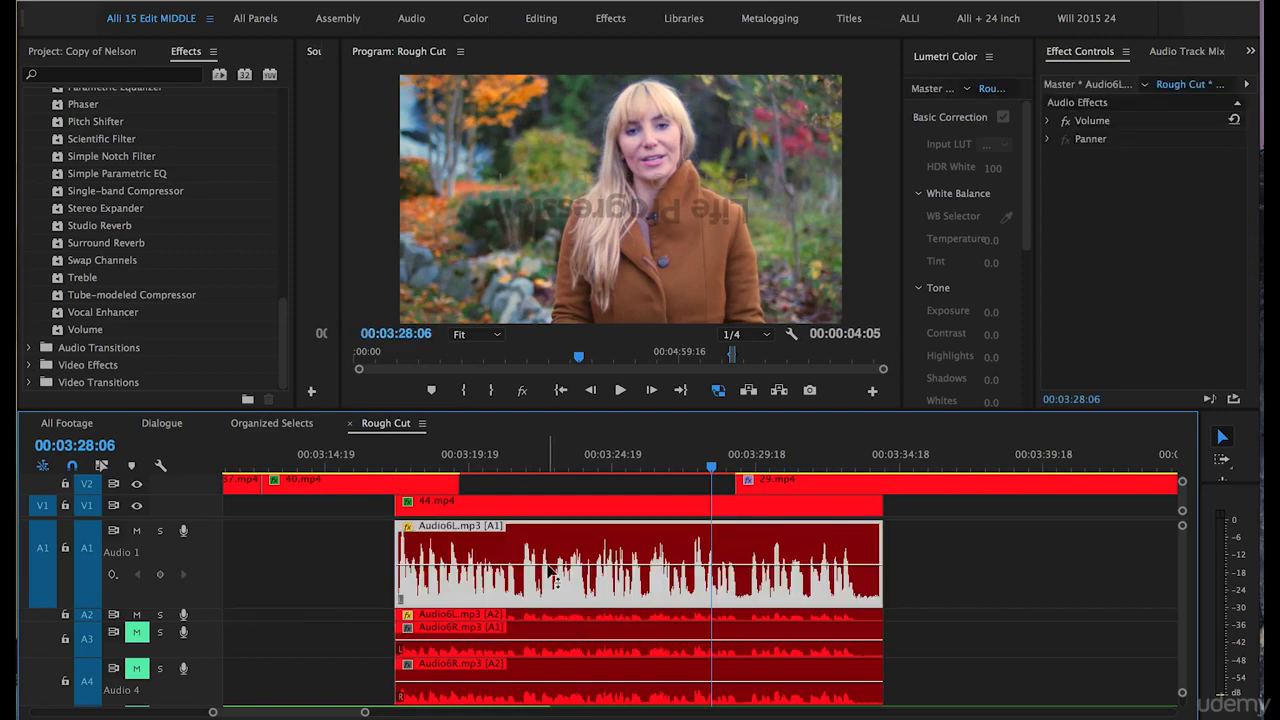
left_click_drag(553, 572, 630, 526)
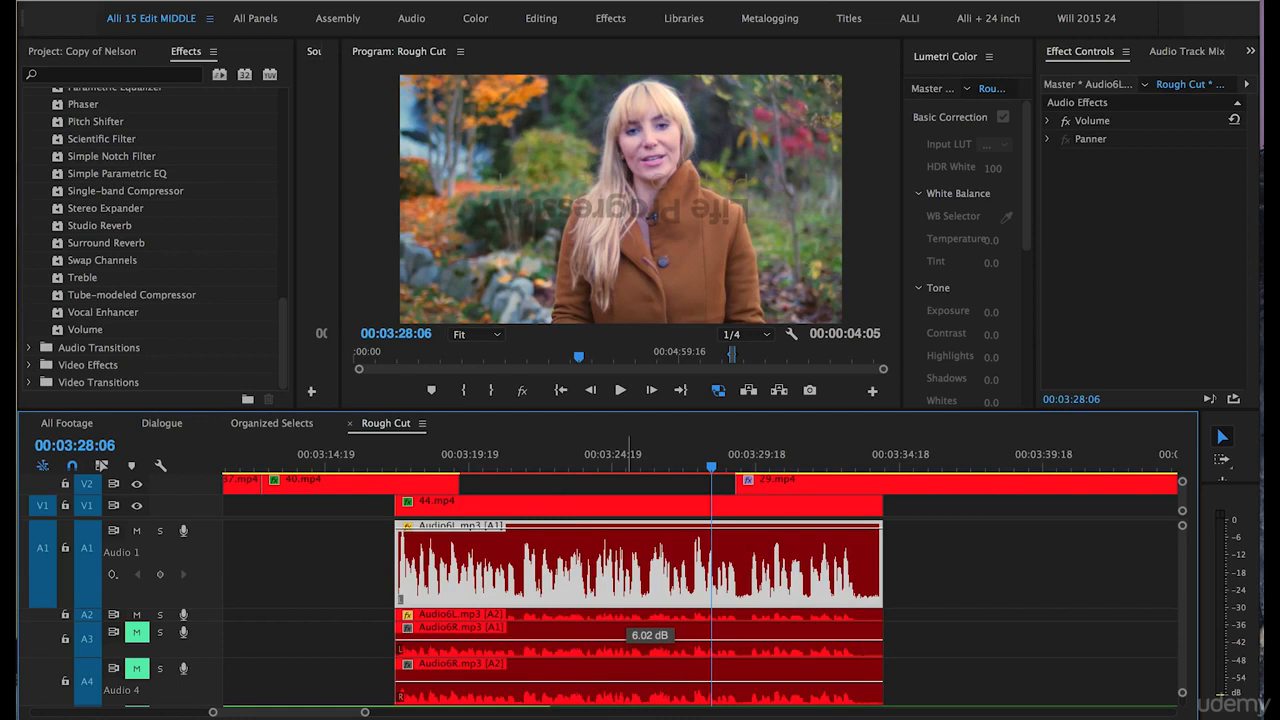
left_click_drag(630, 526, 627, 530)
key("minus")
key("minus")
key("minus")
left_click(859, 549)
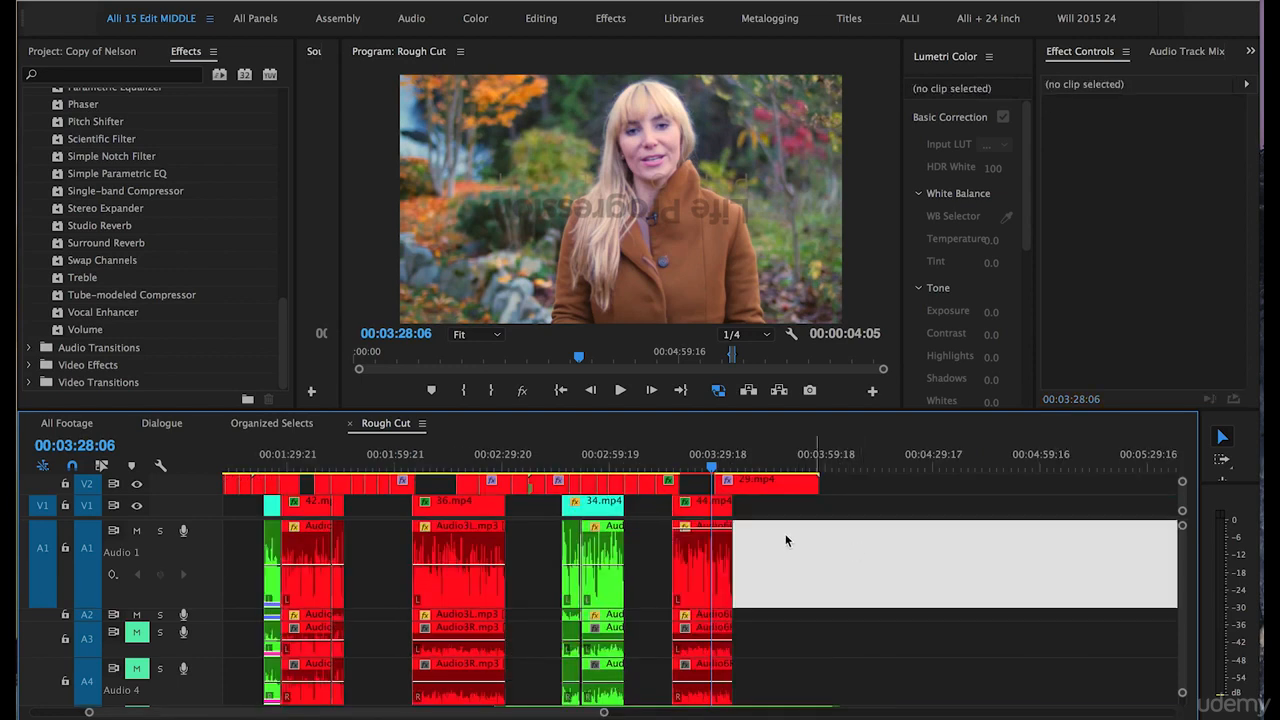
left_click(703, 566)
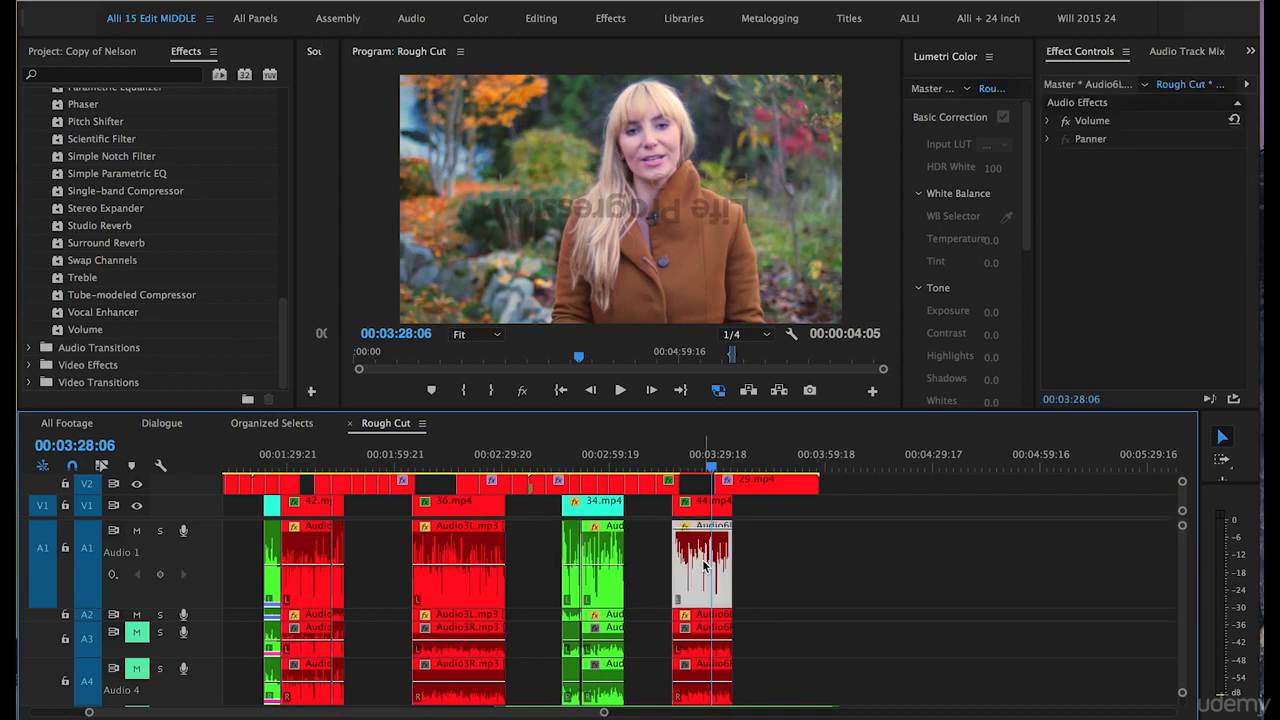
Add three volume keyframes to the Audio6L.mp3 clip on A1 around 00:03:28:06 and raise the middle one.
key("equal")
key("equal")
key("equal")
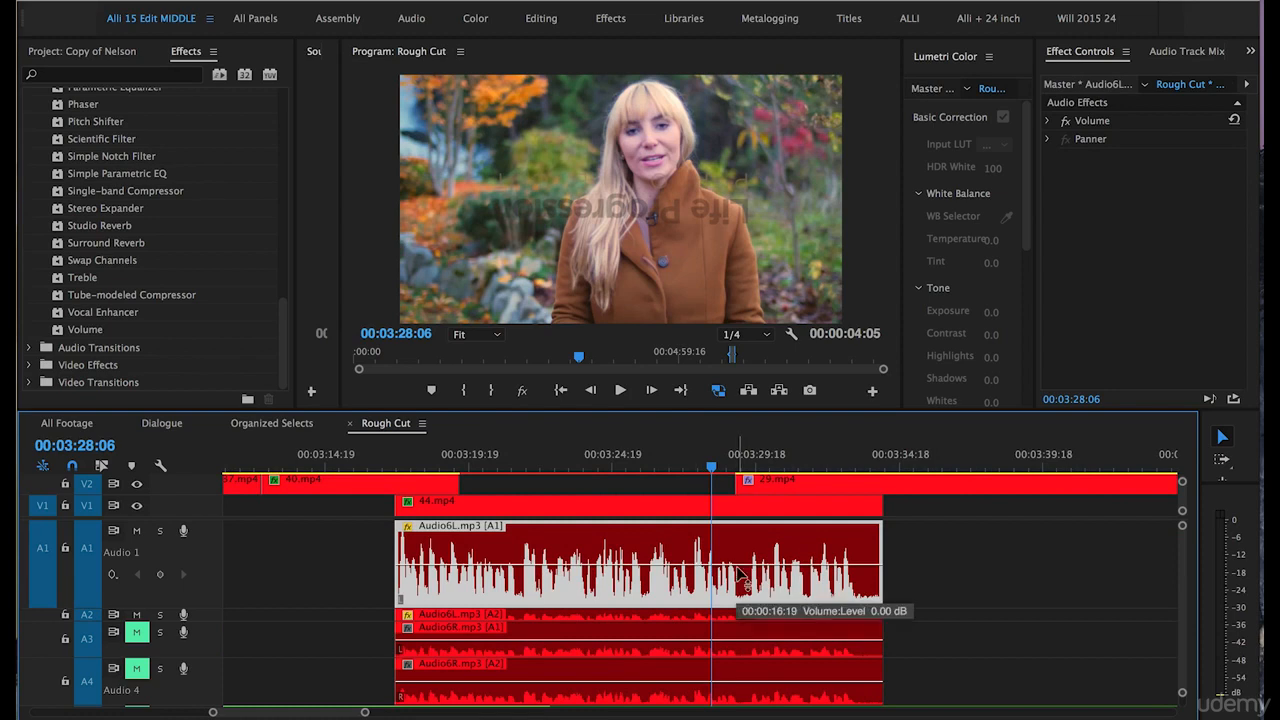
key("equal")
key("equal")
key("p")
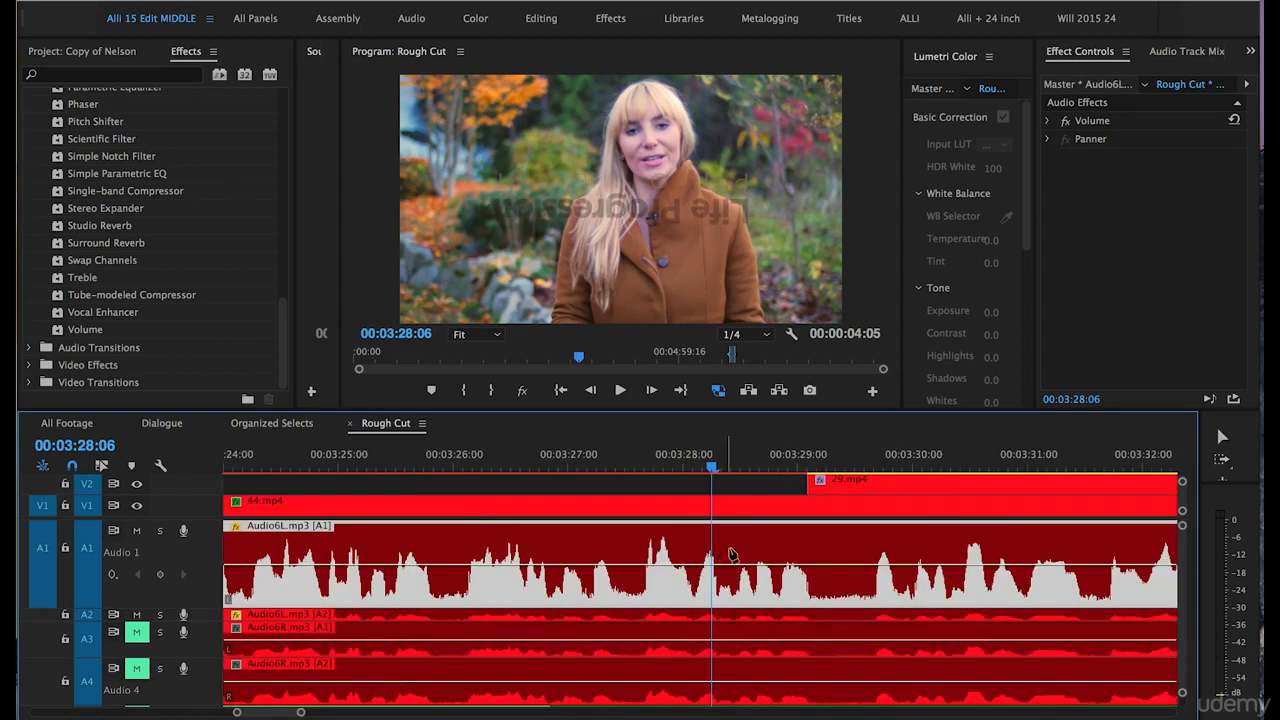
left_click(677, 565)
left_click(781, 566)
left_click_drag(725, 565, 725, 541)
Lower the middle volume keyframe of the Audio6L.mp3 clip on A1 to slightly below the outer two.
key("v")
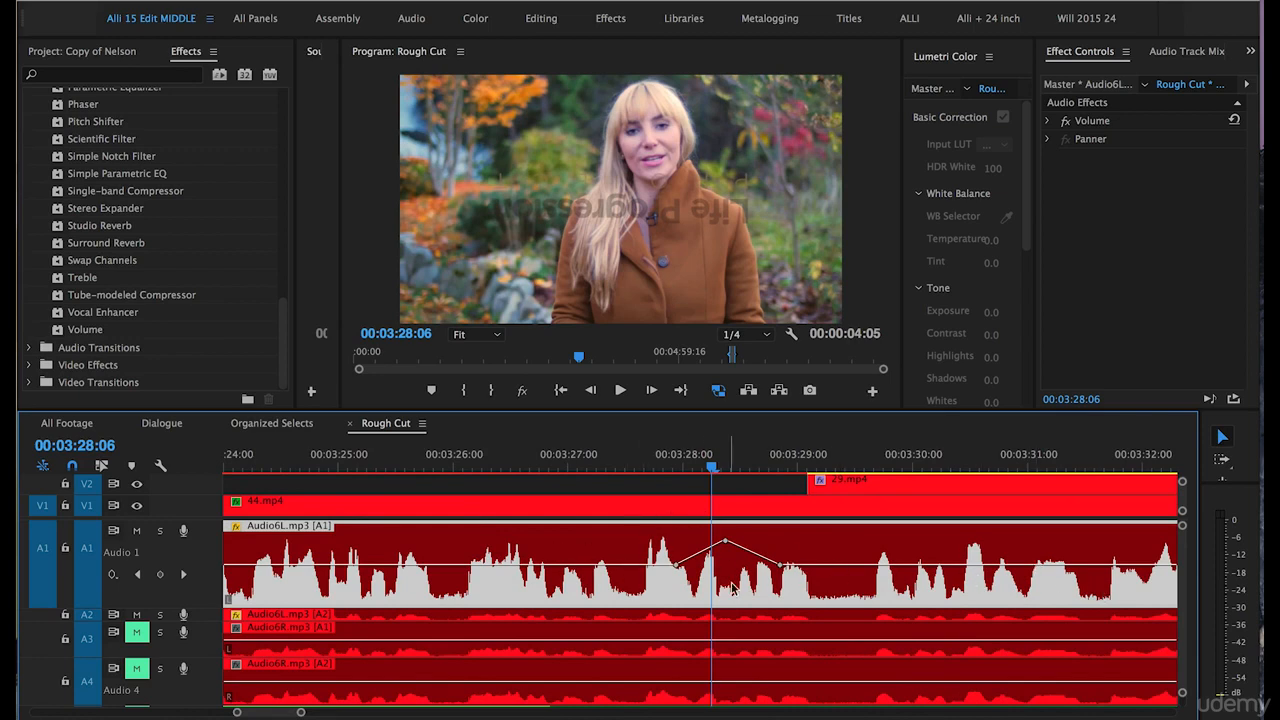
left_click_drag(726, 541, 738, 552)
left_click_drag(719, 567, 723, 572)
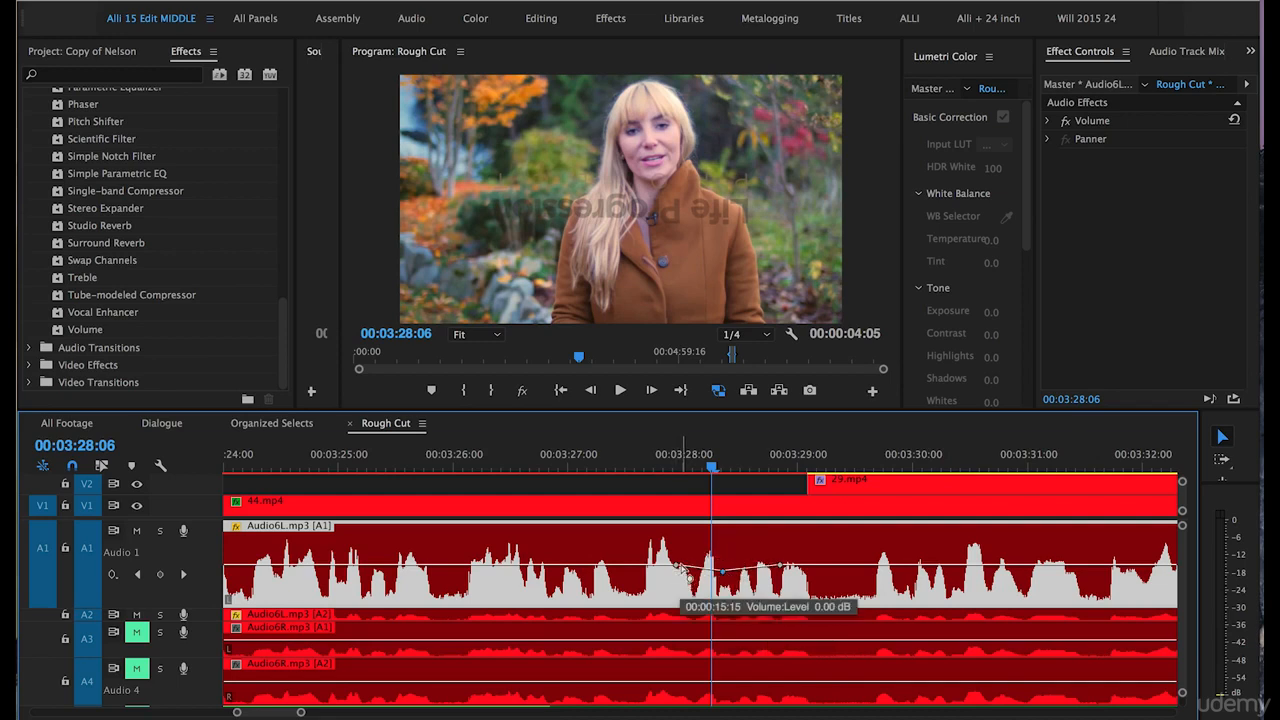
Delete the volume keyframes around 00:03:28:06 from the Audio6L.mp3 clip on A1 and deselect the clip.
key("Delete")
left_click(724, 573)
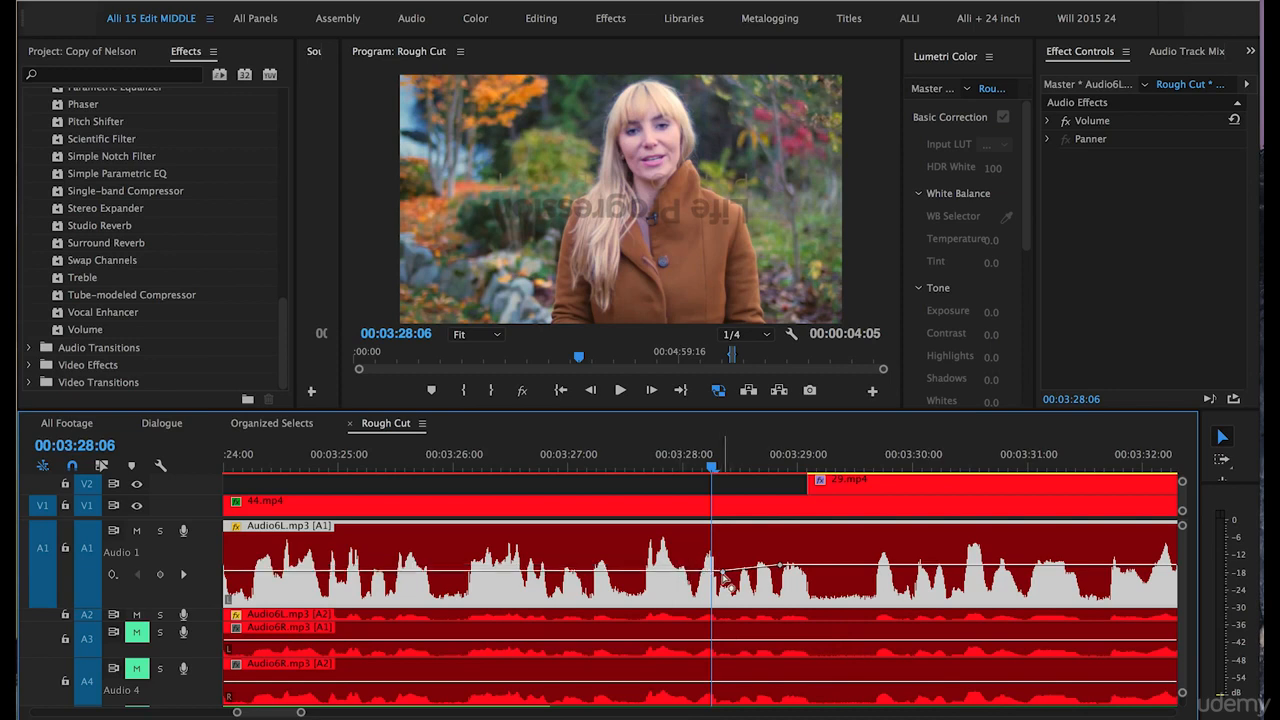
key("Delete")
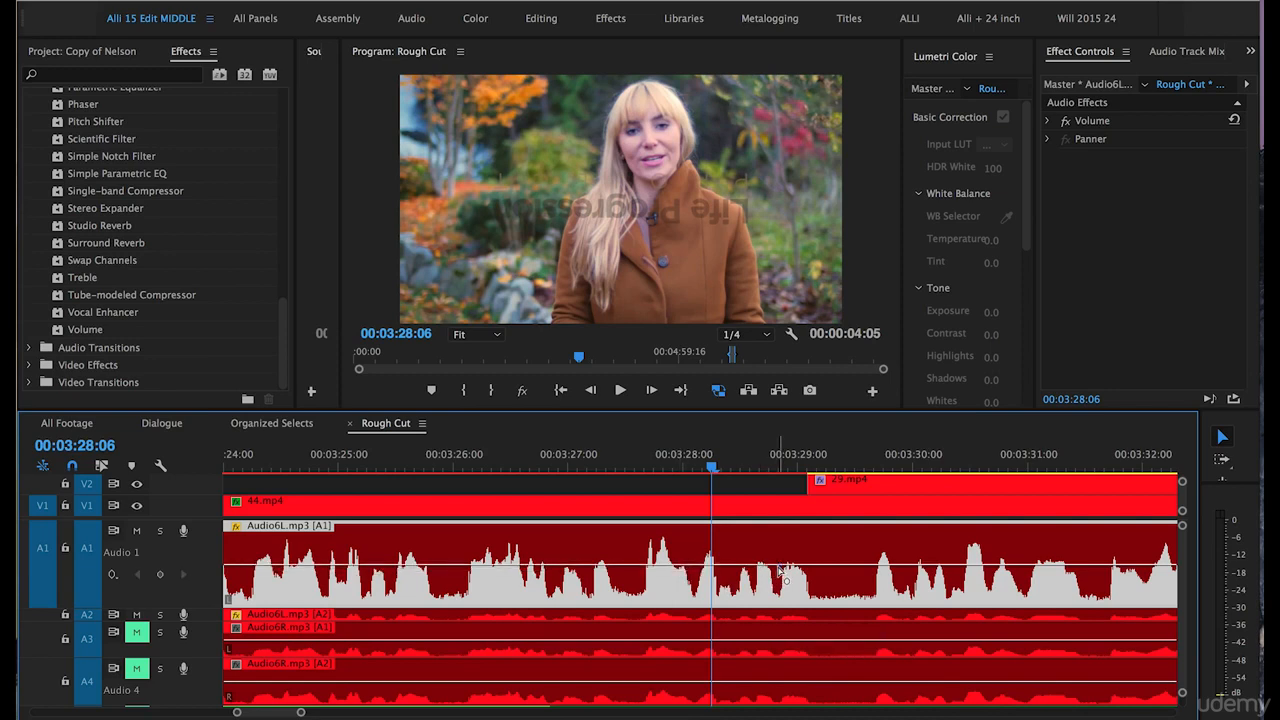
left_click(649, 489)
key("minus")
key("minus")
key("minus")
key("minus")
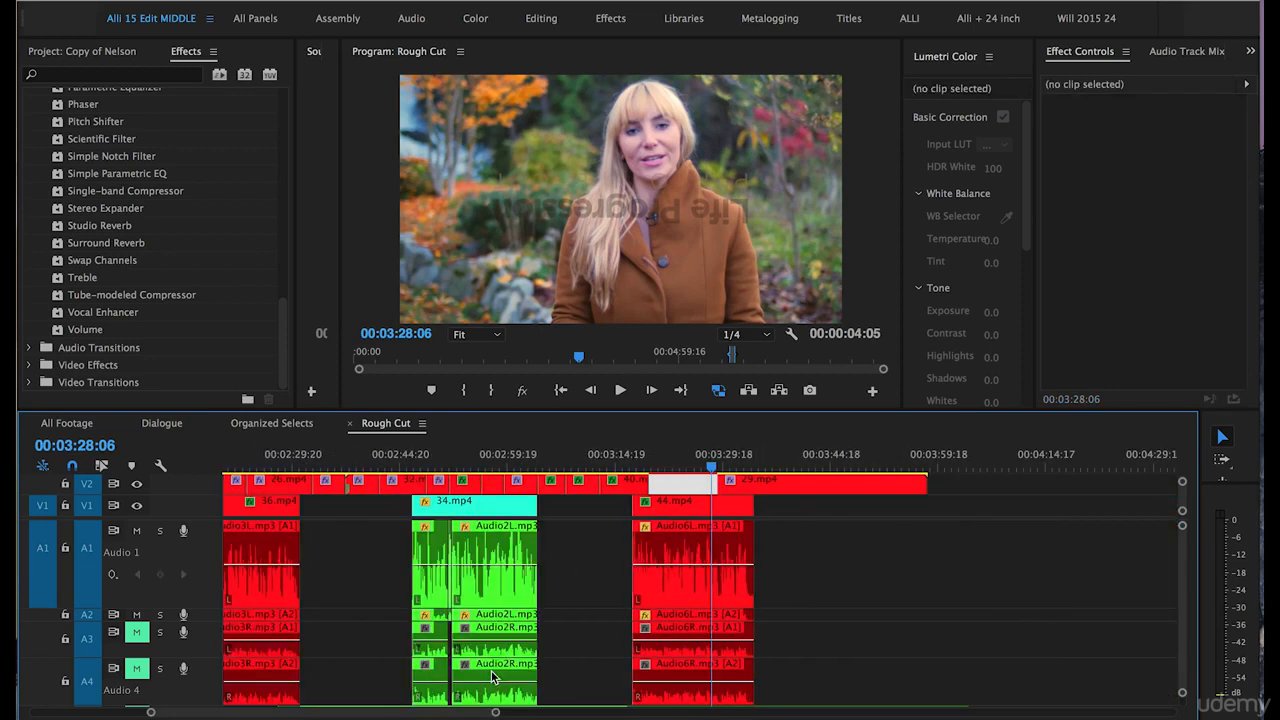